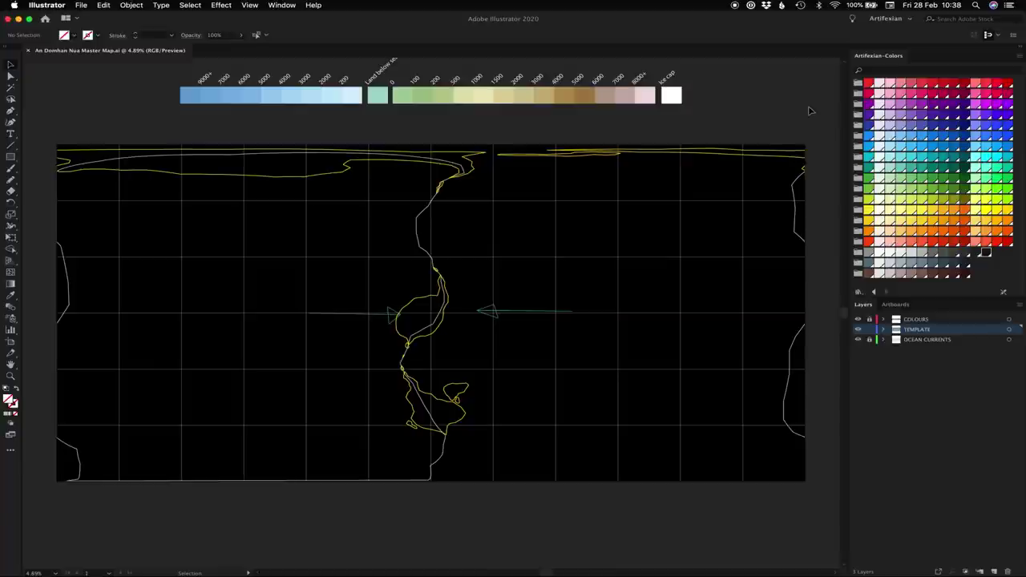
# Step: Target everything on the TEMPLATE layer and set its blending mode to Multiply
pyautogui.click(730, 115)
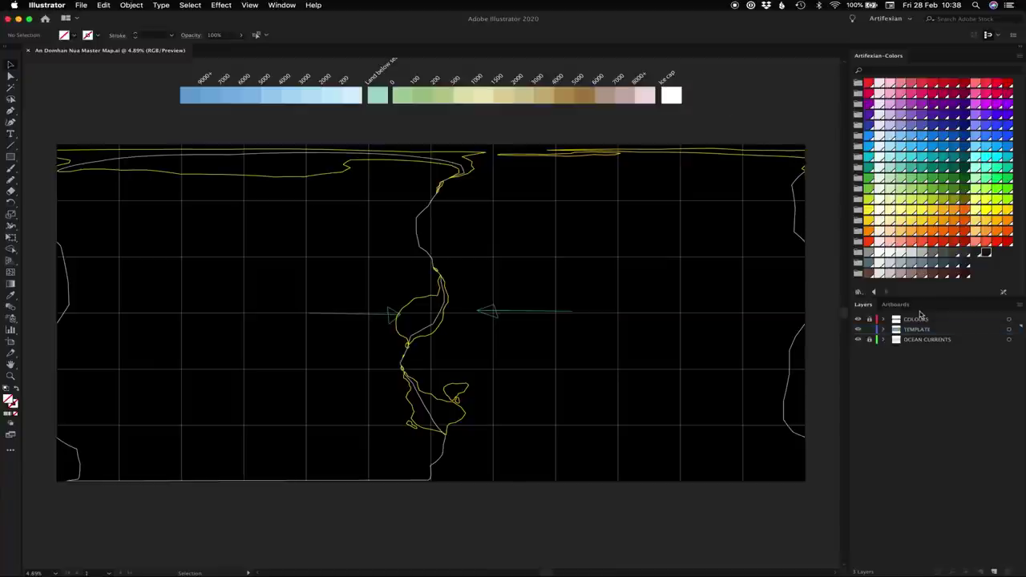
pyautogui.click(1008, 330)
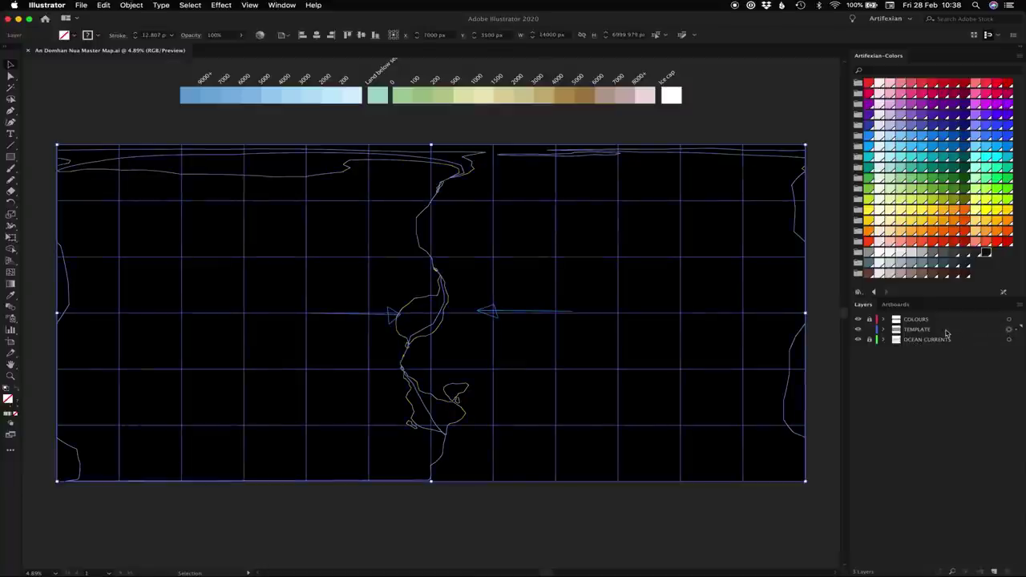
pyautogui.click(195, 35)
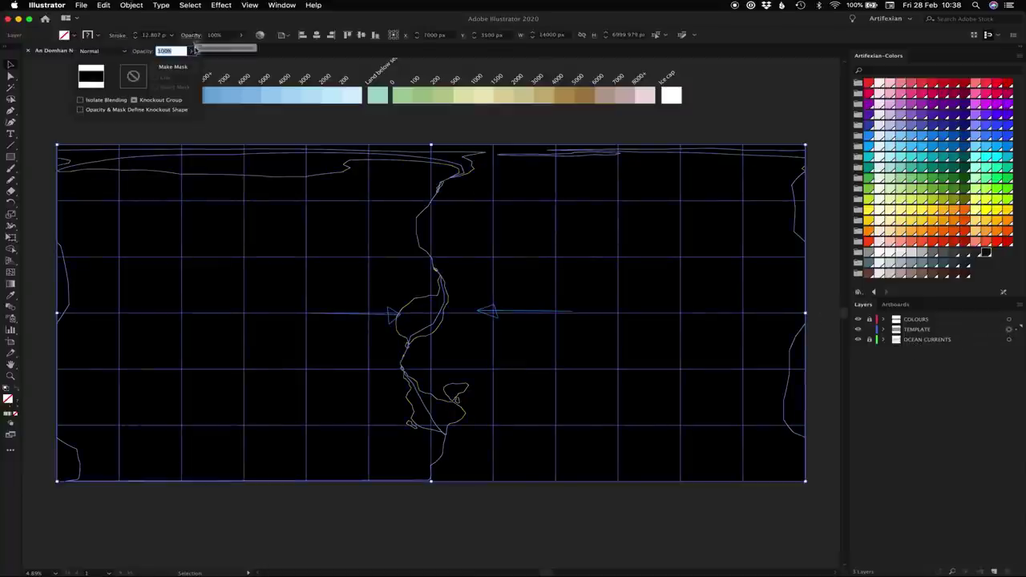
pyautogui.click(101, 51)
pyautogui.click(101, 85)
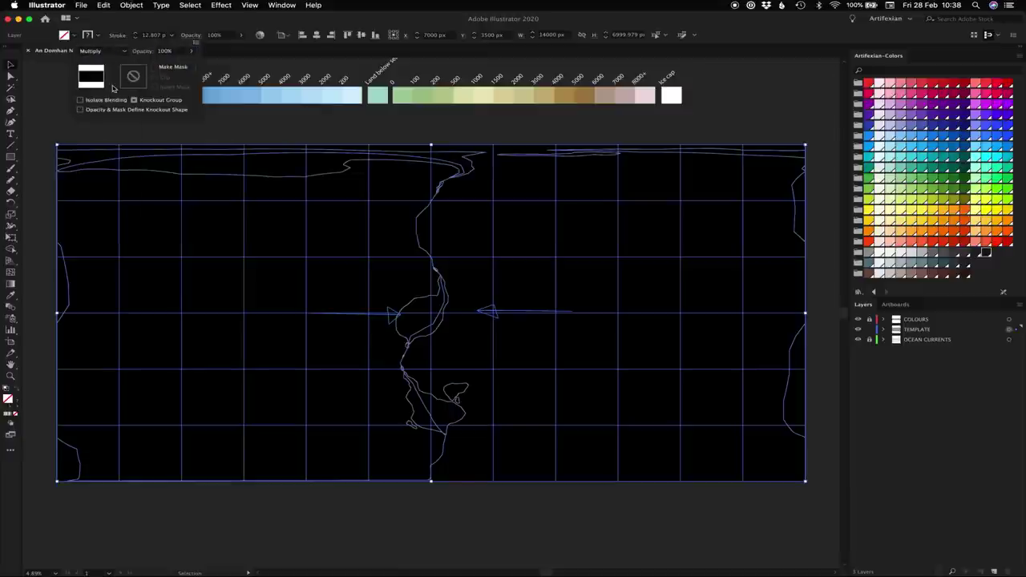
# Step: Lower the TEMPLATE layer's opacity to 30% so the ocean currents show through, and deselect the artwork
pyautogui.click(168, 51)
pyautogui.write('70')
pyautogui.press('Return')
pyautogui.write('50')
pyautogui.press('Return')
pyautogui.write('40')
pyautogui.press('Return')
pyautogui.write('30')
pyautogui.press('Return')
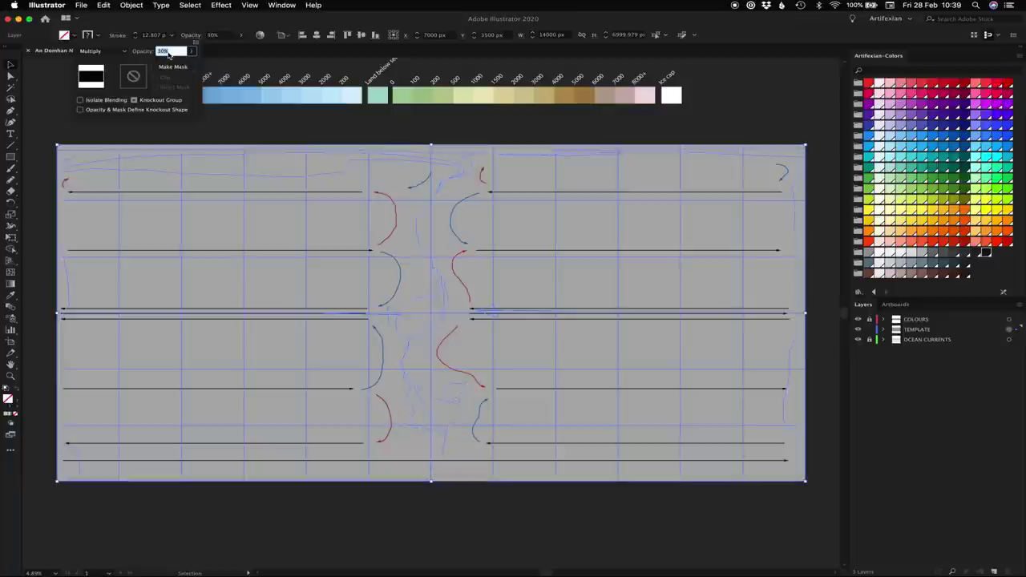
pyautogui.click(542, 132)
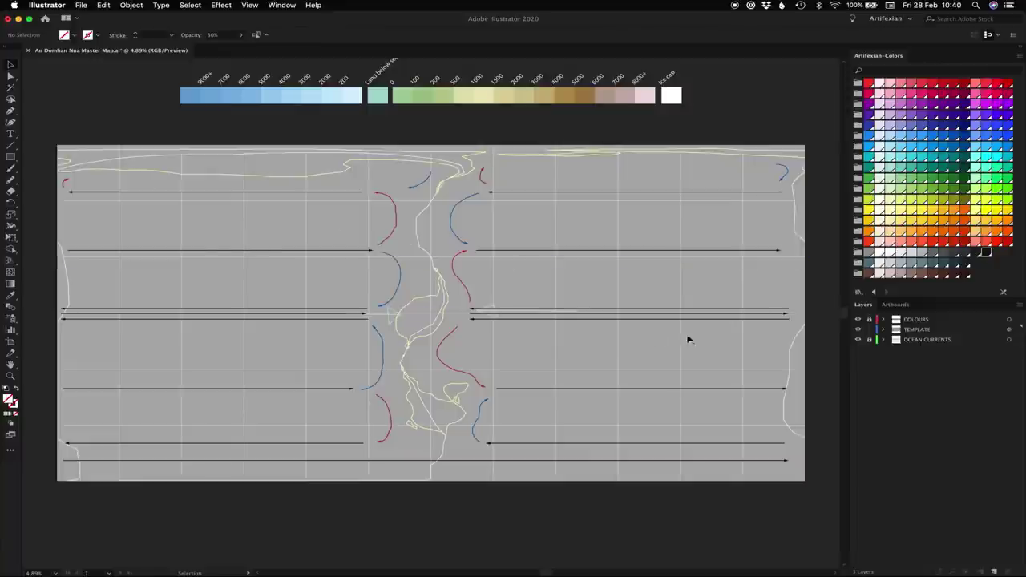
# Step: Create a layer named TOPO and place it beneath OCEAN CURRENTS in the layer stack
pyautogui.click(995, 570)
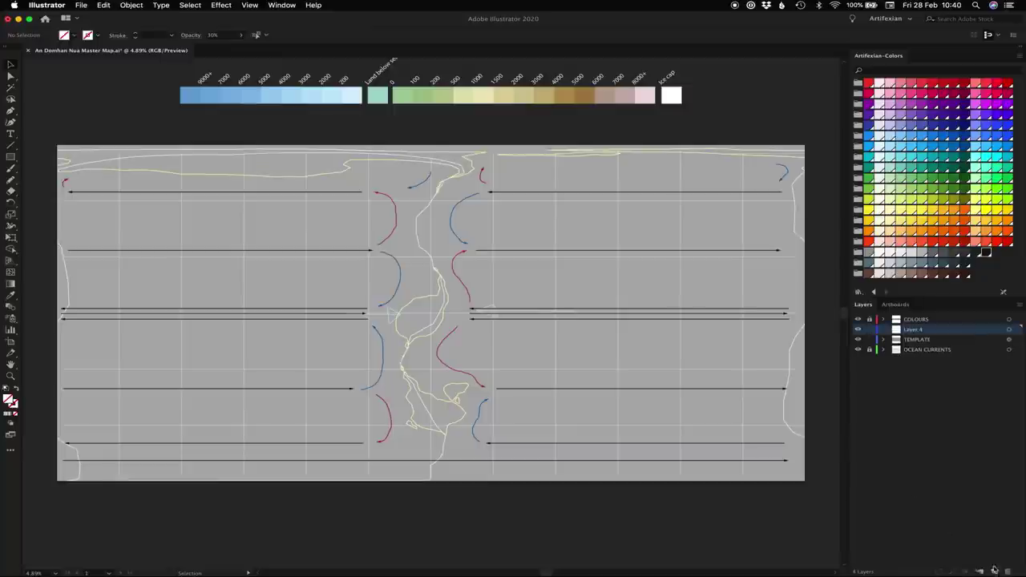
pyautogui.doubleClick(918, 330)
pyautogui.press('BackSpace')
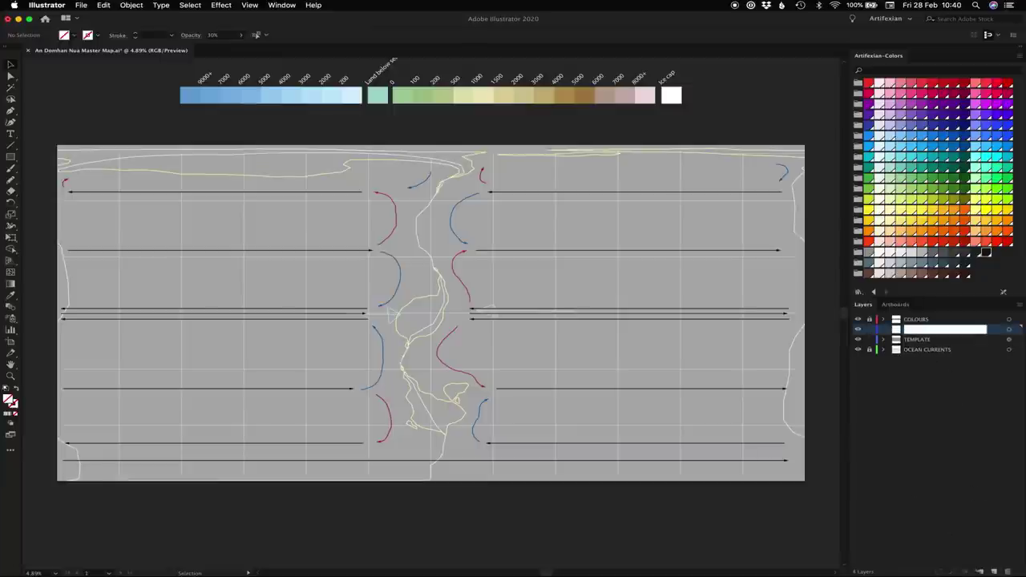
pyautogui.write('TOPO')
pyautogui.press('Return')
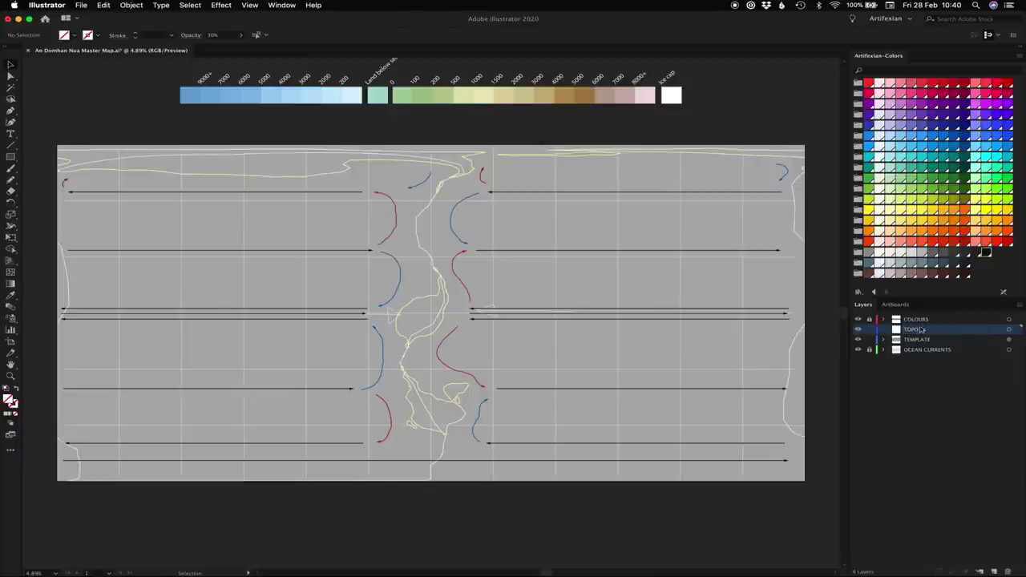
pyautogui.moveTo(912, 332); pyautogui.dragTo(915, 359)
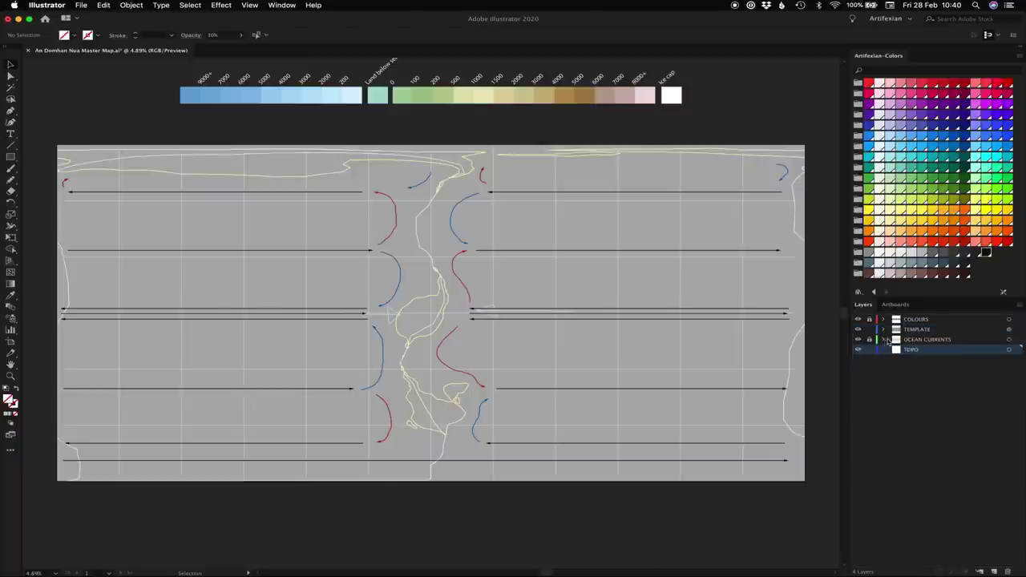
# Step: Lock the TEMPLATE layer and sample the first green land swatch, between 0 and 100, as the fill colour
pyautogui.click(870, 331)
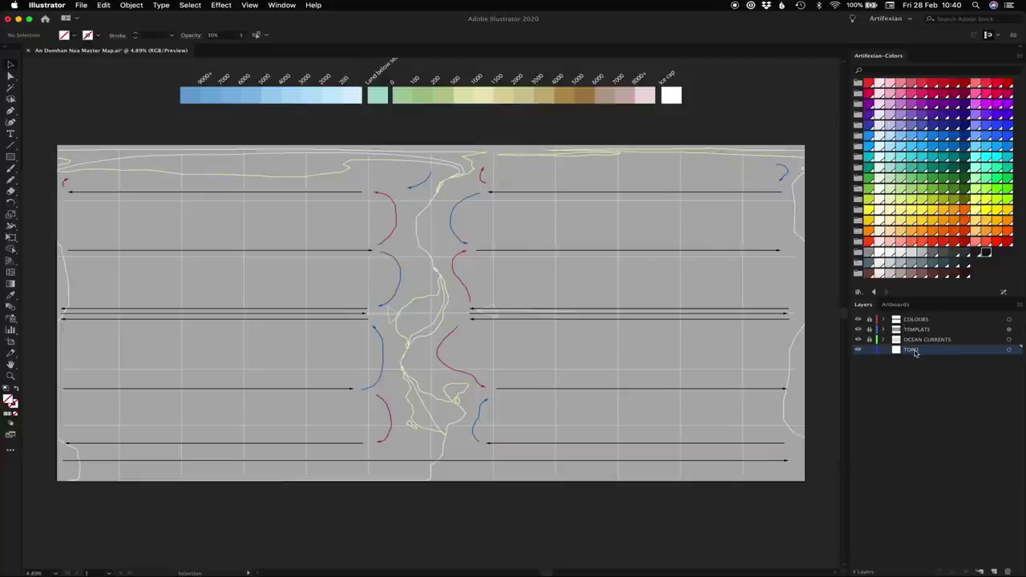
pyautogui.press('i')
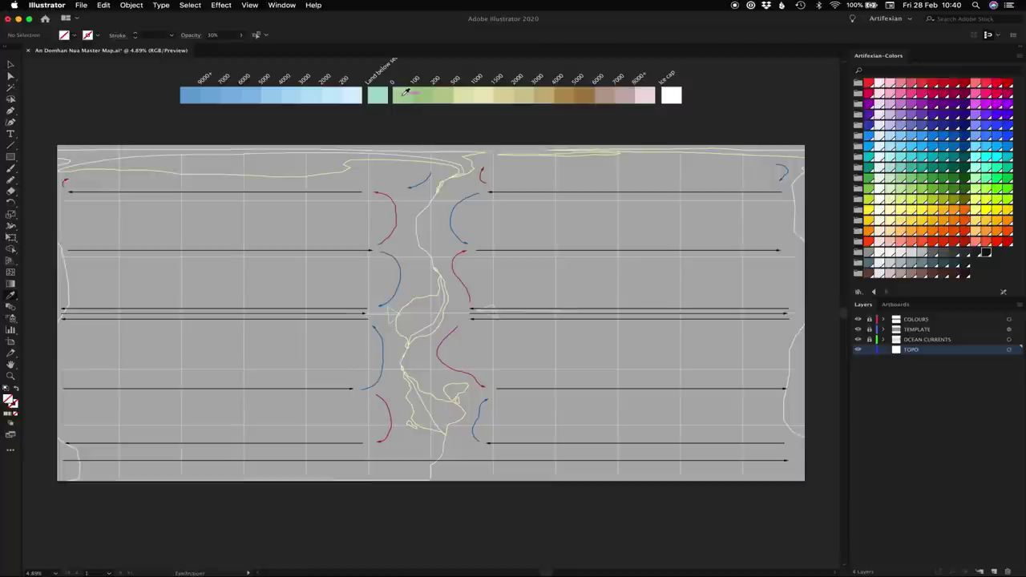
pyautogui.click(403, 91)
# Step: Configure the Pencil tool with fully accurate fidelity, filling of new strokes enabled and Keep selected disabled
pyautogui.press('n')
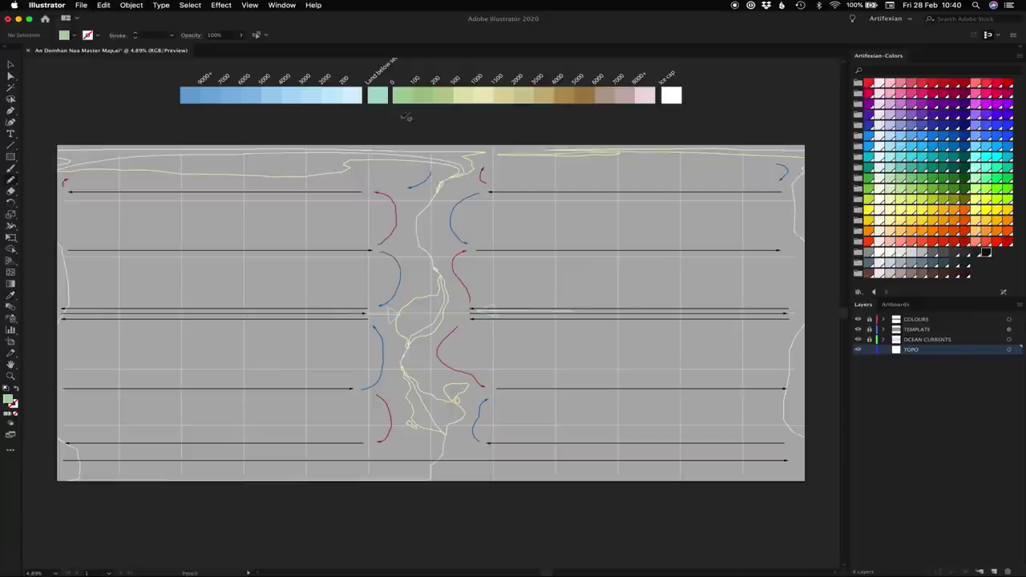
pyautogui.doubleClick(12, 183)
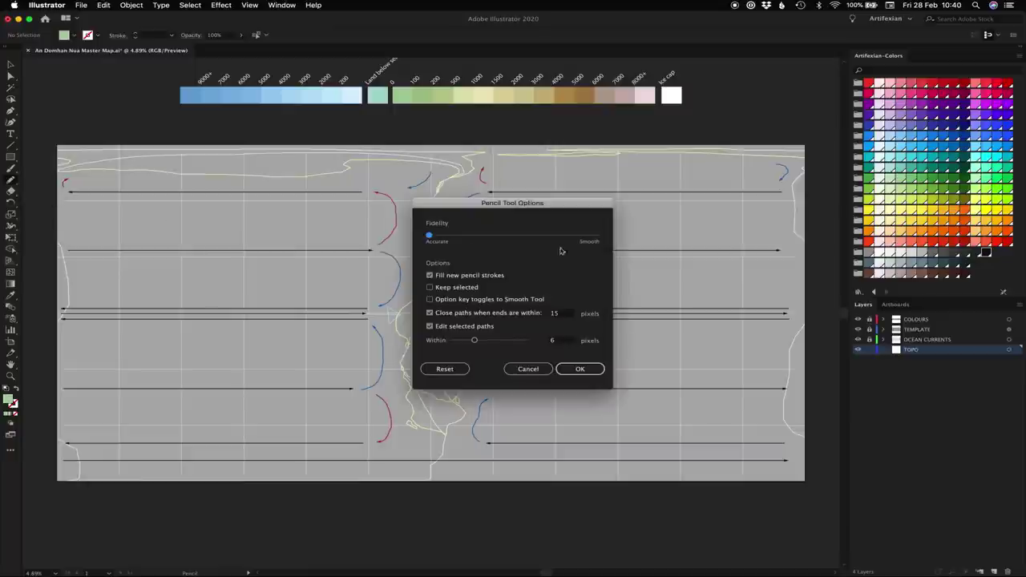
pyautogui.click(453, 370)
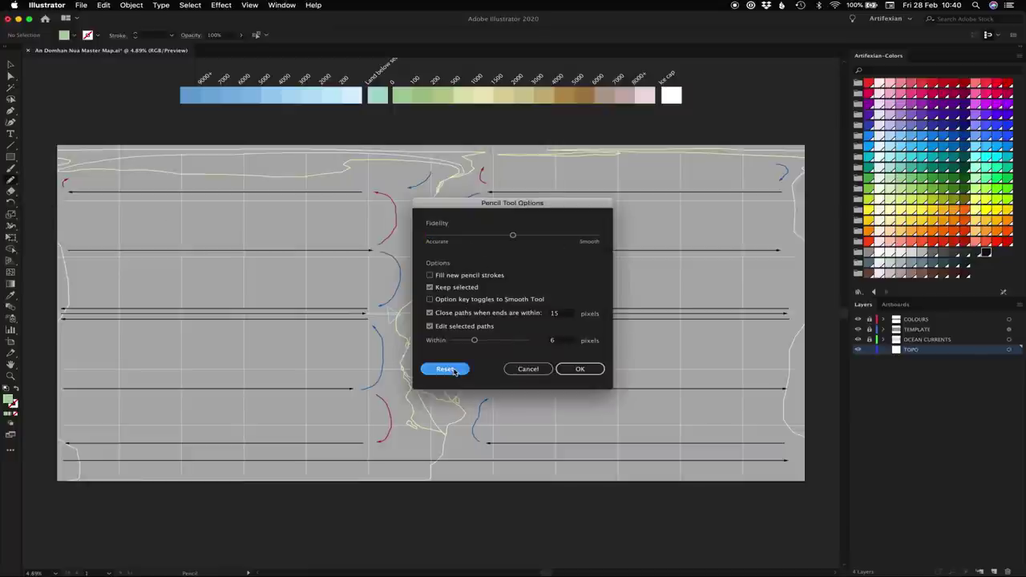
pyautogui.click(513, 235)
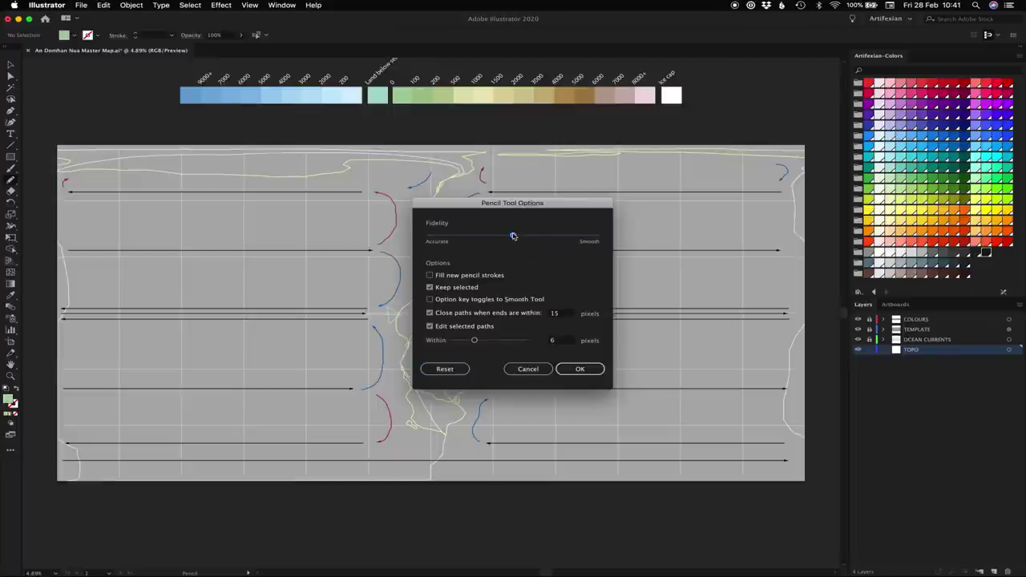
pyautogui.moveTo(513, 236); pyautogui.dragTo(417, 234)
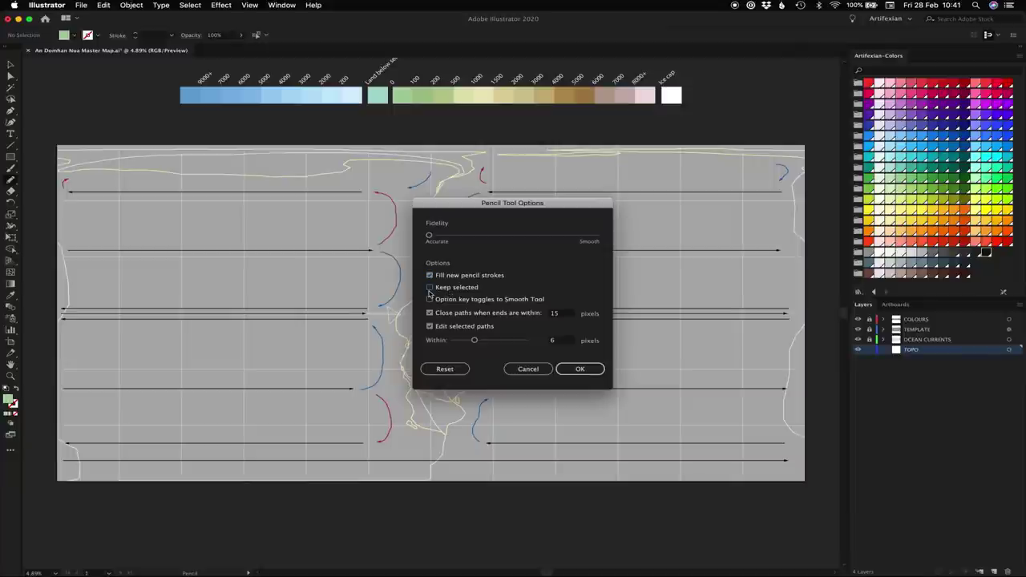
pyautogui.click(584, 369)
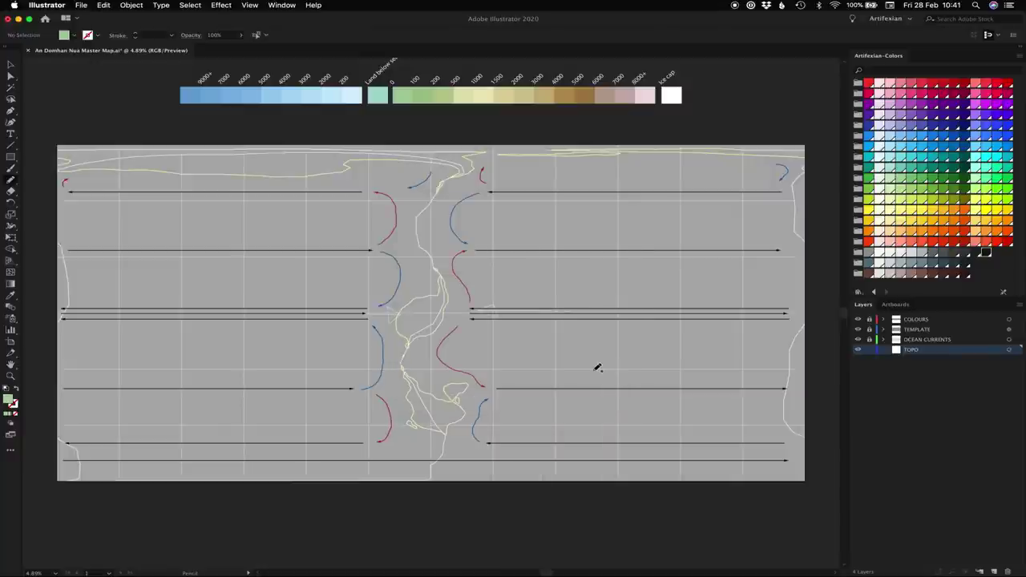
# Step: Sketch a roughly round green landmass about 957 px wide from overlapping pencil shapes in the map's open area
pyautogui.press('z')
pyautogui.click(637, 304)
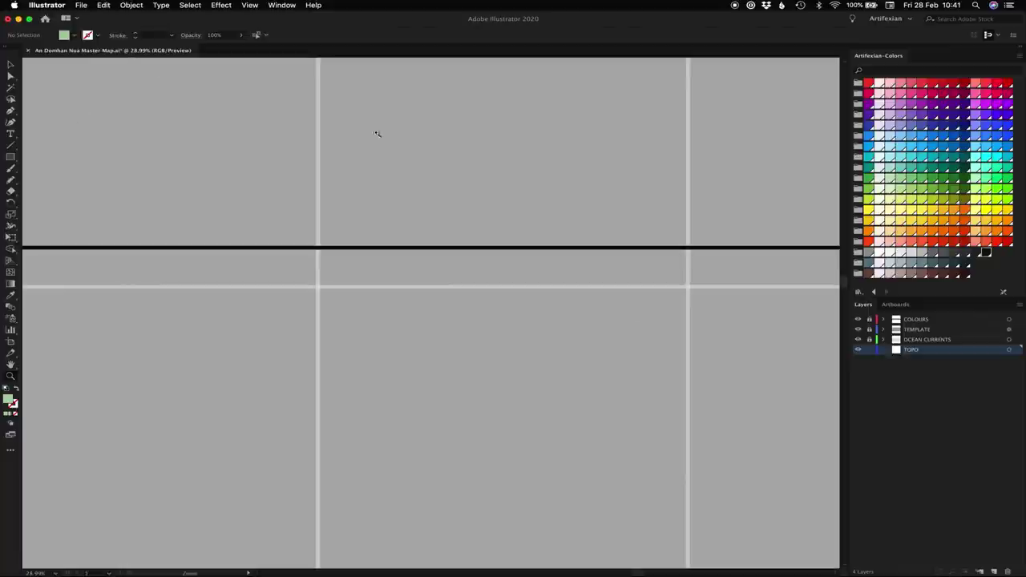
pyautogui.press('n')
pyautogui.moveTo(255, 237)
pyautogui.mouseDown()
pyautogui.moveTo(293, 165)
pyautogui.moveTo(398, 138)
pyautogui.moveTo(443, 142)
pyautogui.moveTo(461, 166)
pyautogui.moveTo(421, 245)
pyautogui.moveTo(375, 289)
pyautogui.moveTo(298, 285)
pyautogui.moveTo(256, 235)
pyautogui.mouseUp()
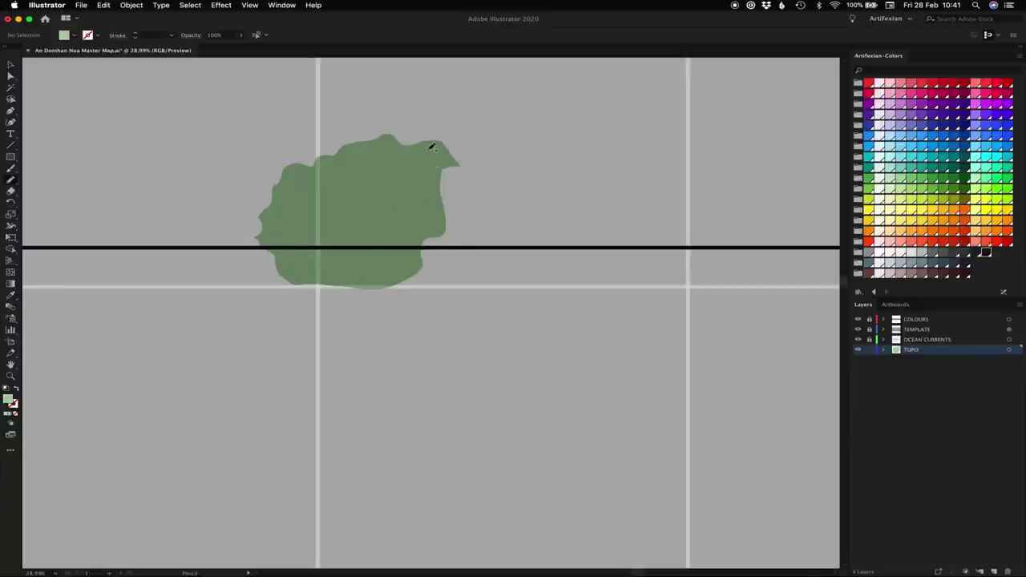
pyautogui.moveTo(438, 141)
pyautogui.mouseDown()
pyautogui.moveTo(526, 188)
pyautogui.moveTo(542, 210)
pyautogui.moveTo(547, 260)
pyautogui.moveTo(534, 275)
pyautogui.moveTo(510, 288)
pyautogui.moveTo(493, 280)
pyautogui.moveTo(434, 229)
pyautogui.moveTo(417, 198)
pyautogui.moveTo(440, 140)
pyautogui.mouseUp()
pyautogui.moveTo(533, 244)
pyautogui.mouseDown()
pyautogui.moveTo(545, 294)
pyautogui.moveTo(525, 339)
pyautogui.moveTo(506, 353)
pyautogui.moveTo(504, 372)
pyautogui.moveTo(477, 387)
pyautogui.moveTo(456, 382)
pyautogui.moveTo(451, 305)
pyautogui.moveTo(491, 242)
pyautogui.moveTo(531, 240)
pyautogui.mouseUp()
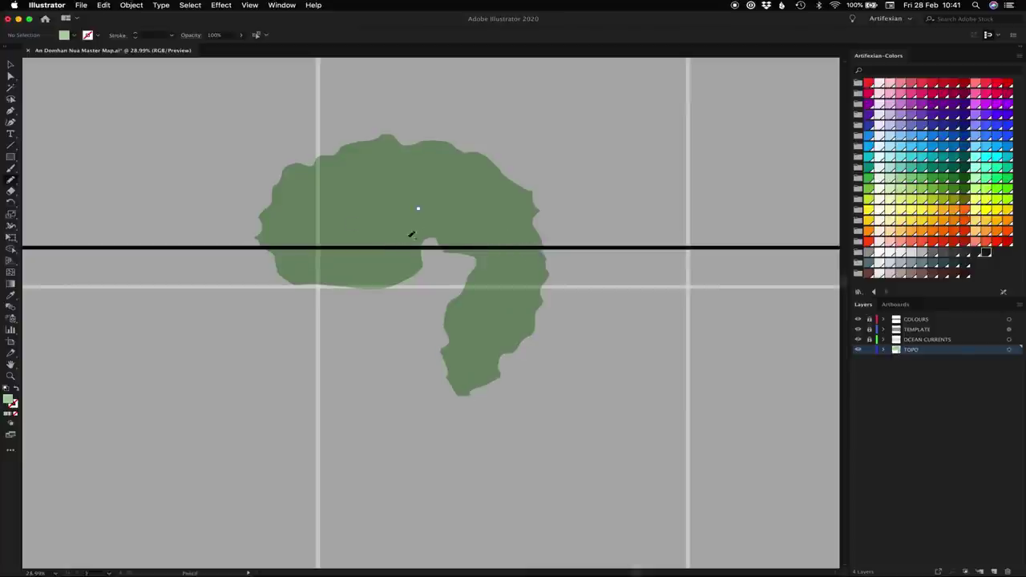
pyautogui.moveTo(431, 217)
pyautogui.mouseDown()
pyautogui.moveTo(390, 247)
pyautogui.moveTo(364, 285)
pyautogui.moveTo(422, 328)
pyautogui.moveTo(485, 337)
pyautogui.moveTo(516, 277)
pyautogui.moveTo(502, 233)
pyautogui.moveTo(445, 218)
pyautogui.mouseUp()
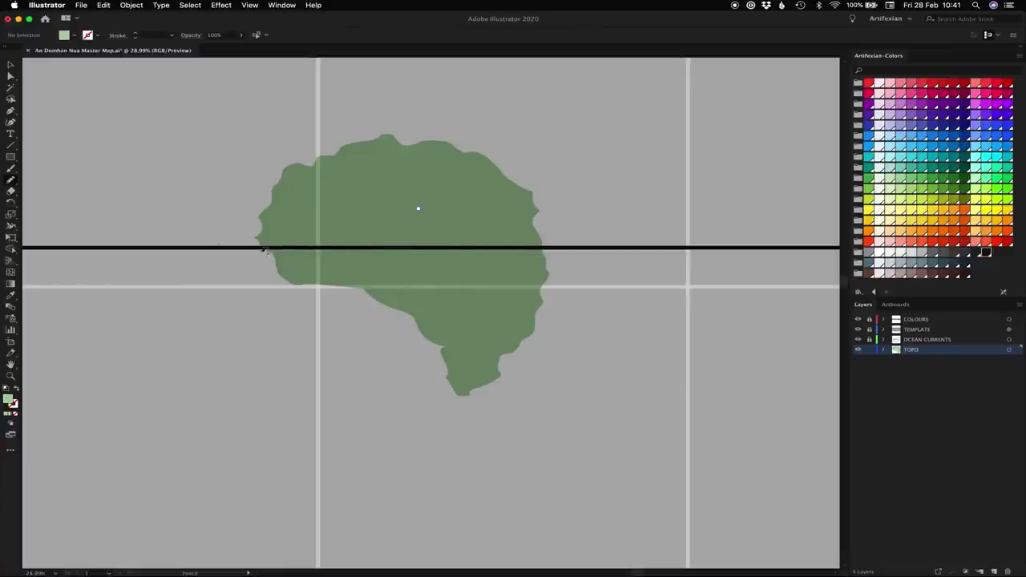
pyautogui.moveTo(265, 230)
pyautogui.mouseDown()
pyautogui.moveTo(252, 268)
pyautogui.moveTo(257, 313)
pyautogui.moveTo(277, 344)
pyautogui.moveTo(316, 350)
pyautogui.moveTo(372, 250)
pyautogui.moveTo(291, 222)
pyautogui.moveTo(267, 229)
pyautogui.mouseUp()
pyautogui.moveTo(318, 376)
pyautogui.mouseDown()
pyautogui.moveTo(379, 402)
pyautogui.moveTo(453, 404)
pyautogui.moveTo(483, 367)
pyautogui.moveTo(481, 331)
pyautogui.moveTo(452, 270)
pyautogui.moveTo(359, 263)
pyautogui.moveTo(307, 294)
pyautogui.moveTo(303, 355)
pyautogui.mouseUp()
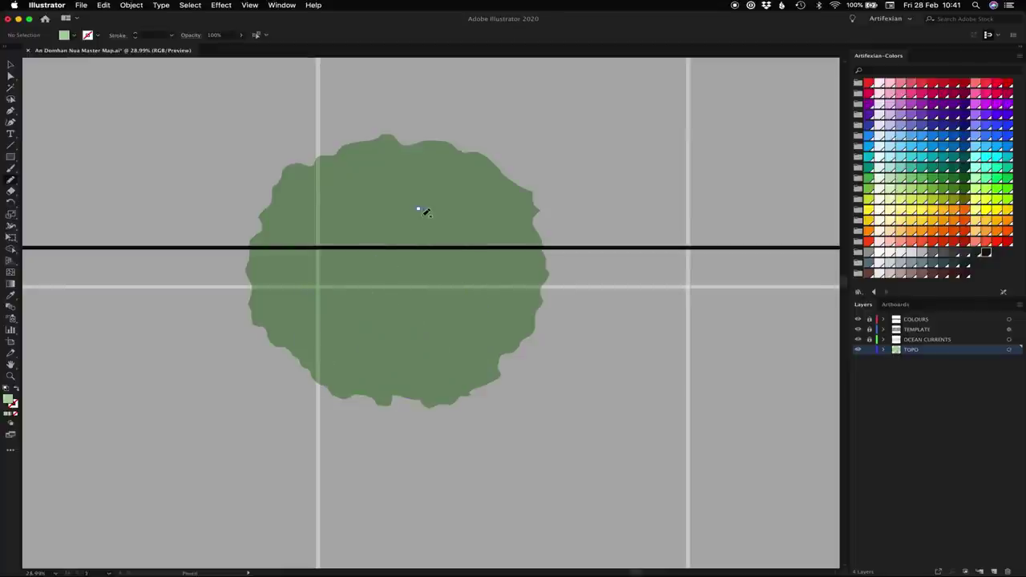
# Step: Select all shapes with the same fill colour and unite them into one landmass with Pathfinder
pyautogui.press('v')
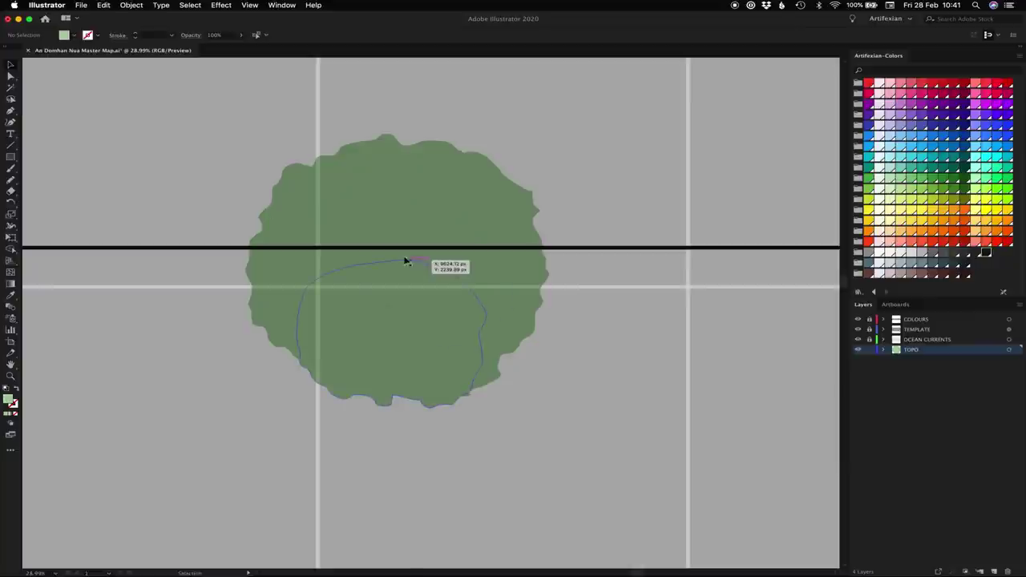
pyautogui.click(372, 311)
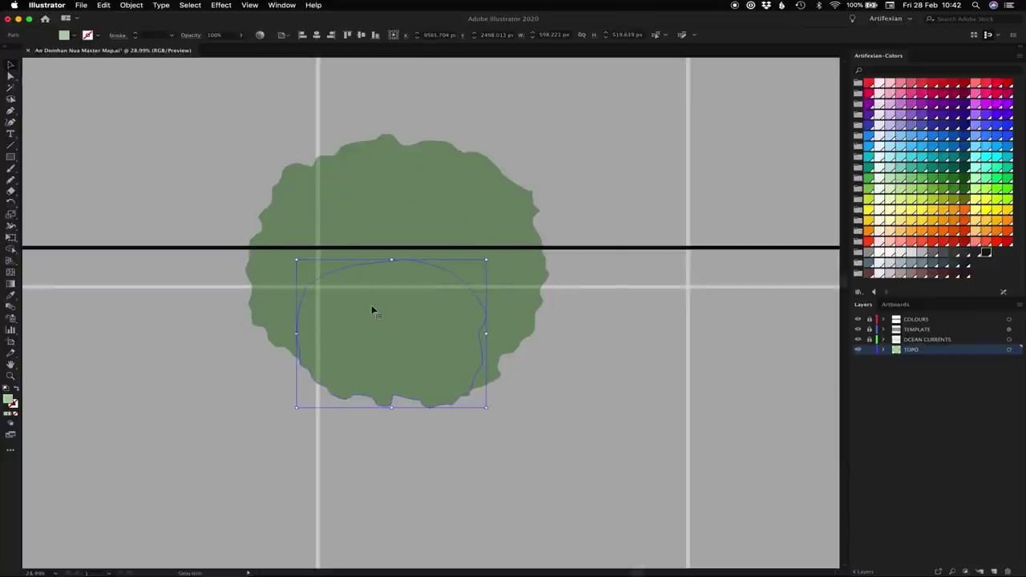
pyautogui.click(200, 6)
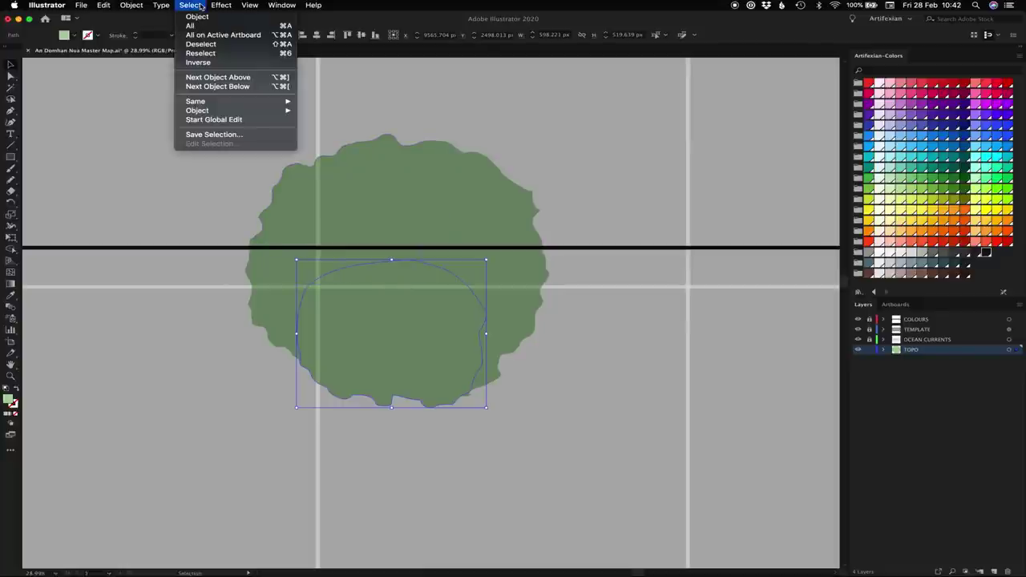
pyautogui.moveTo(225, 102)
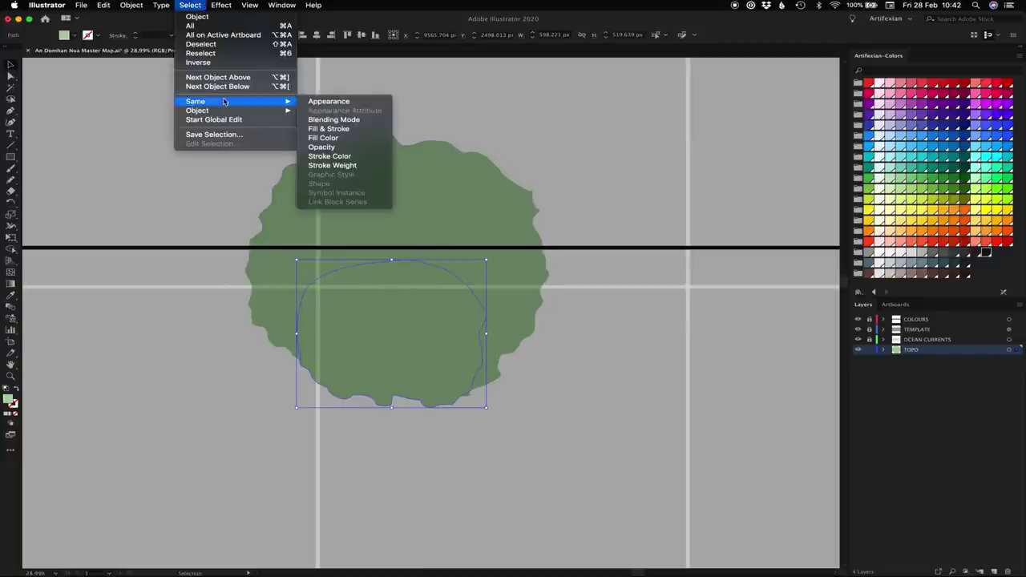
pyautogui.click(338, 137)
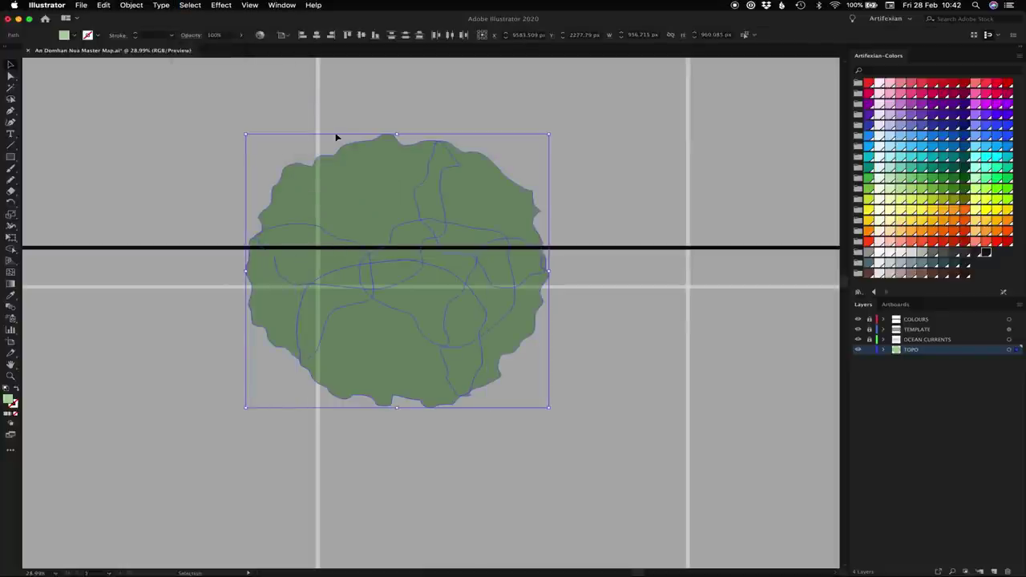
pyautogui.click(282, 5)
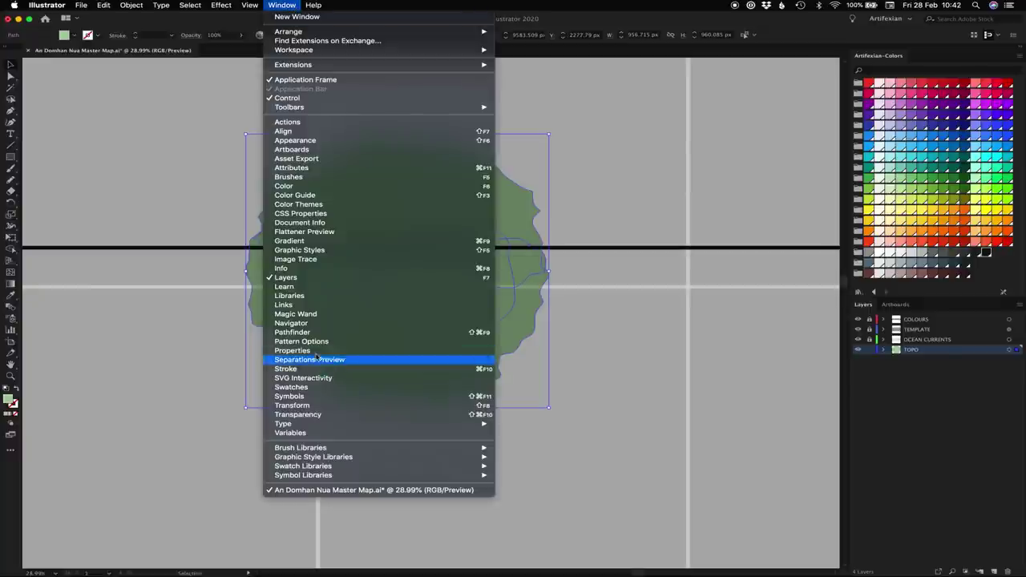
pyautogui.click(303, 333)
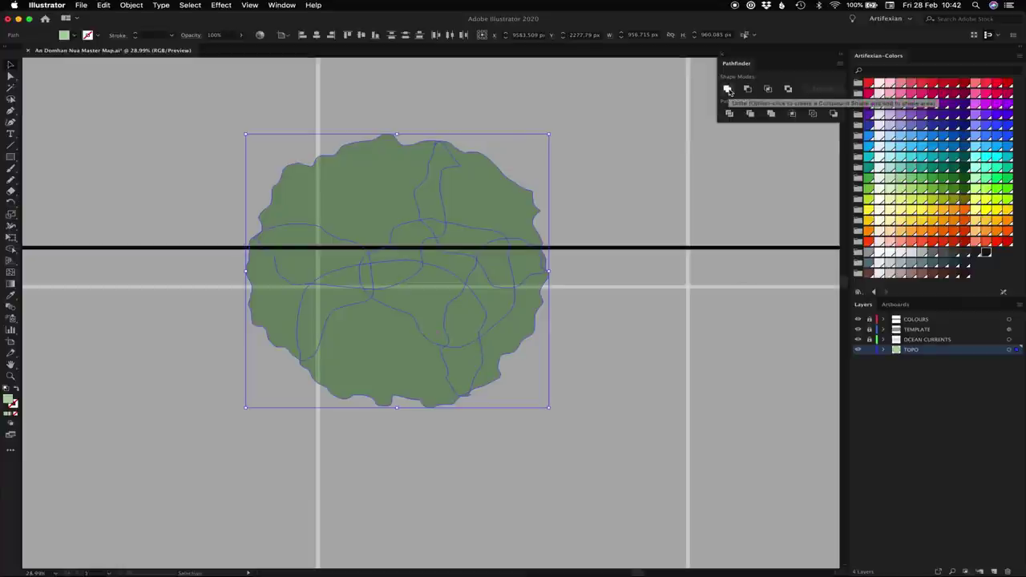
pyautogui.click(728, 89)
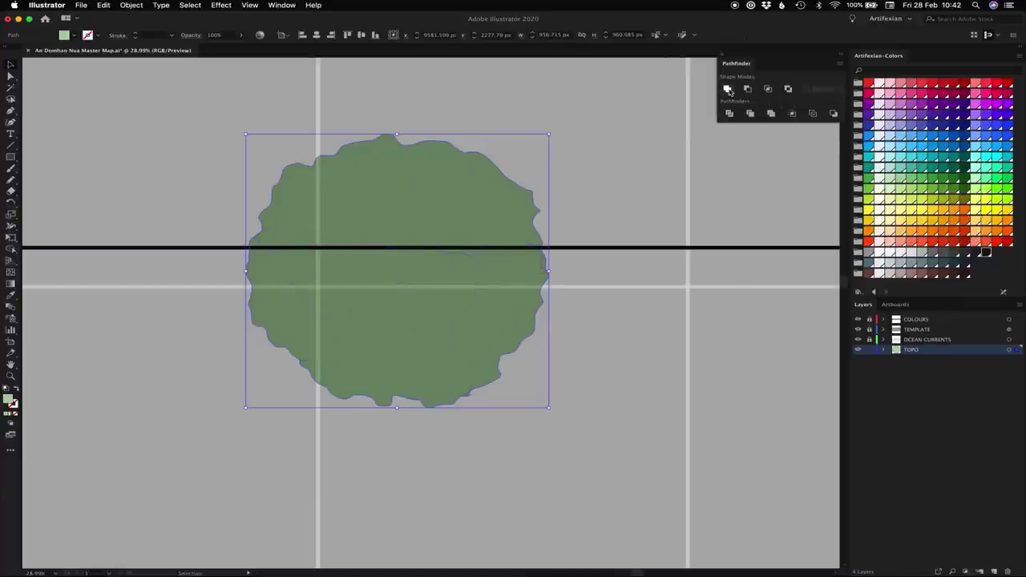
pyautogui.click(589, 198)
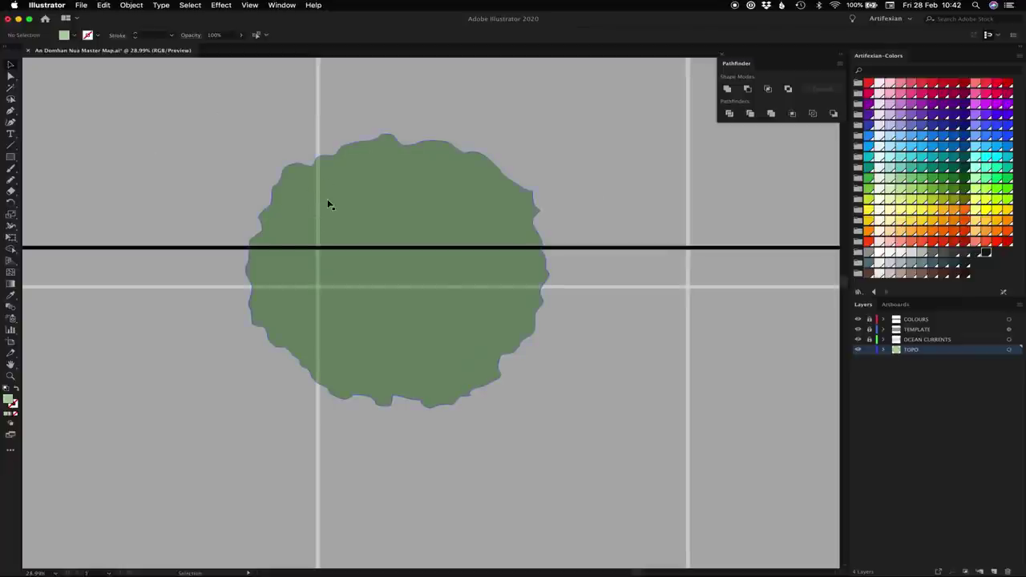
# Step: Draw a pencil shape overlapping the landmass's upper edge and try subtracting it with Pathfinder's Minus Front
pyautogui.press('n')
pyautogui.moveTo(389, 117)
pyautogui.mouseDown()
pyautogui.moveTo(419, 165)
pyautogui.moveTo(420, 191)
pyautogui.moveTo(522, 191)
pyautogui.moveTo(502, 94)
pyautogui.moveTo(403, 102)
pyautogui.moveTo(428, 110)
pyautogui.mouseUp()
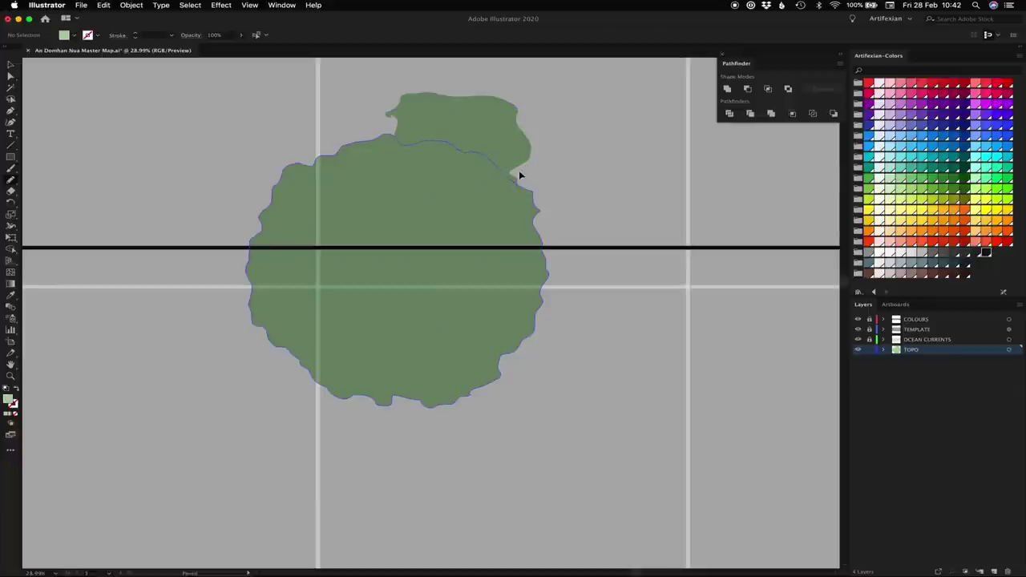
pyautogui.press('v')
pyautogui.click(473, 134)
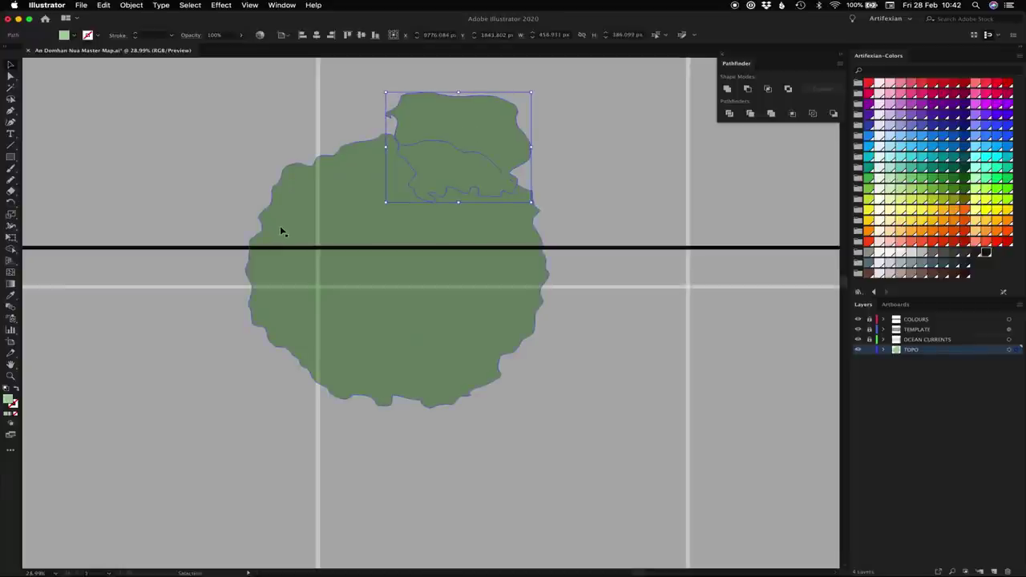
pyautogui.keyDown('shift'); pyautogui.click(350, 235); pyautogui.keyUp('shift')
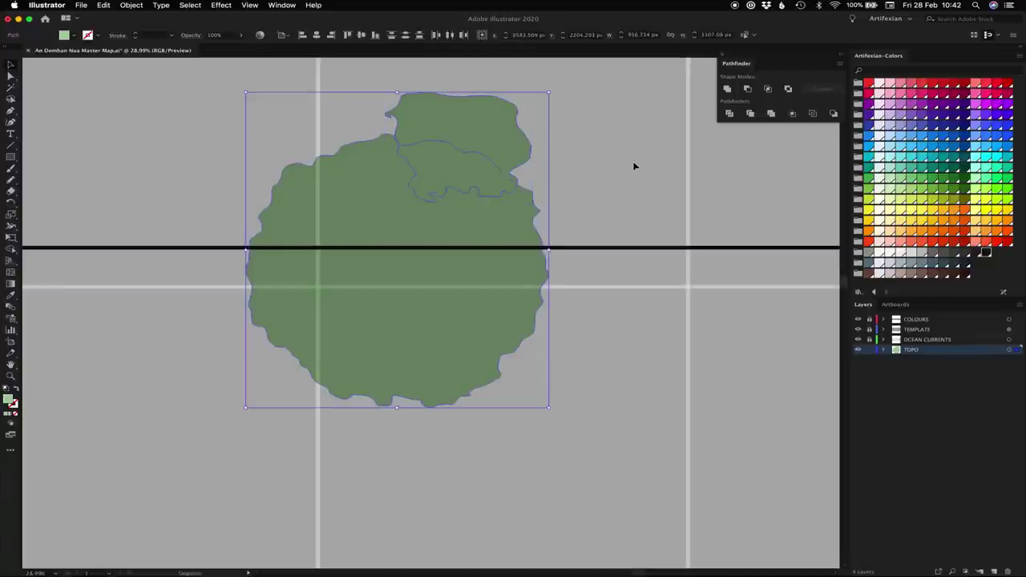
pyautogui.click(749, 89)
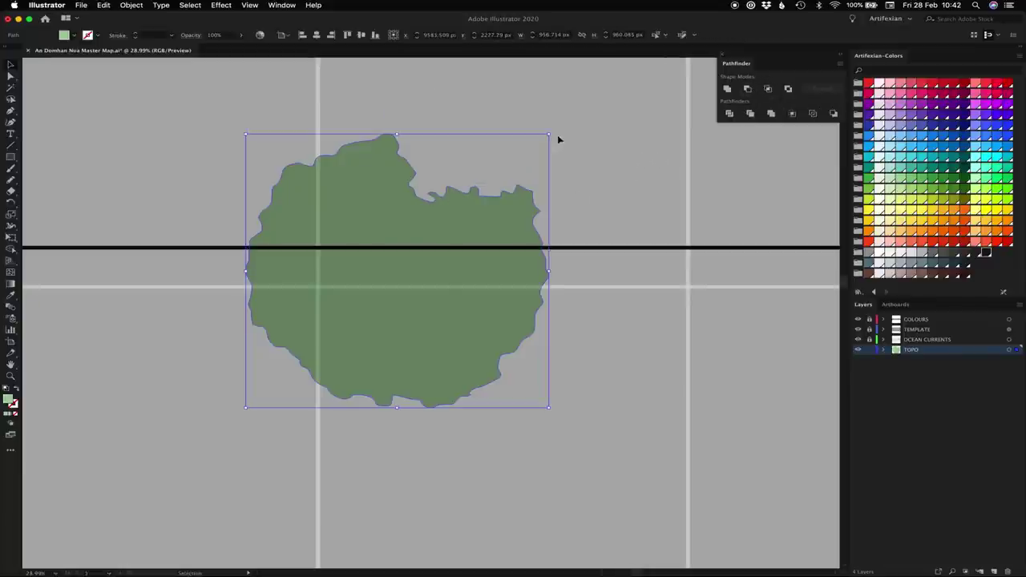
pyautogui.press('super+z')
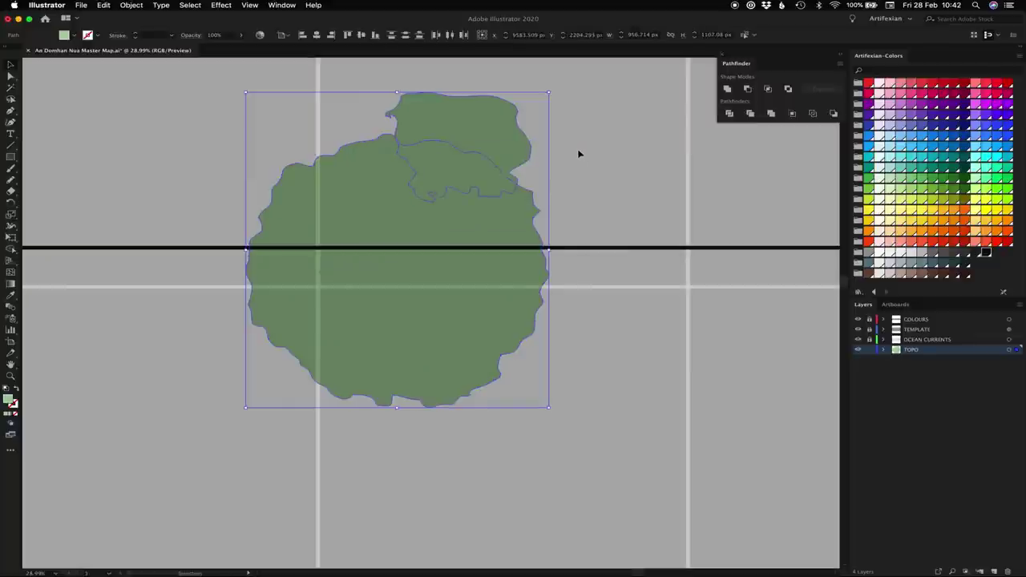
# Step: Cut the overlapping pencil shape out of the landmass with the Shape Builder tool
pyautogui.press('a')
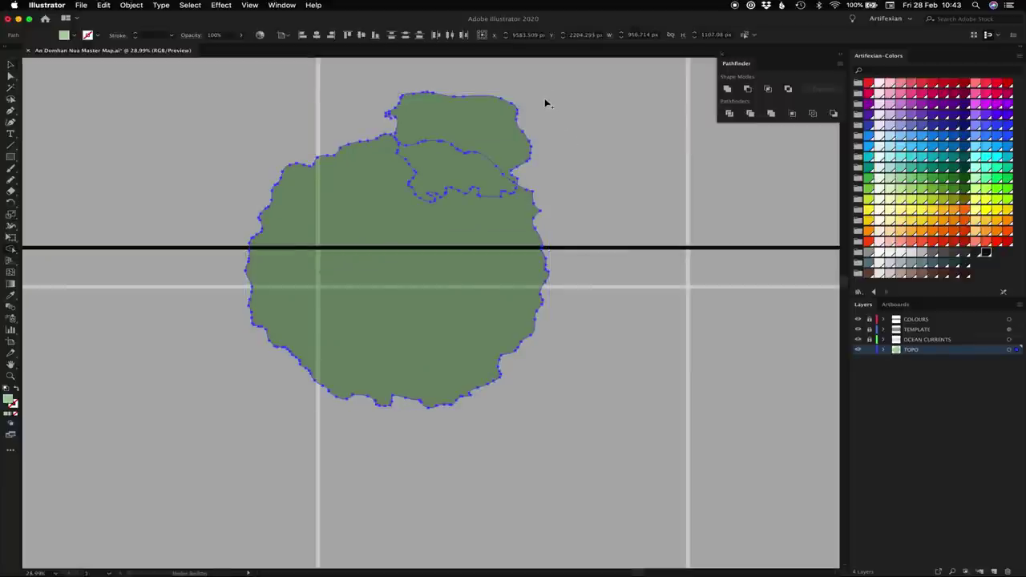
pyautogui.hotkey('shift', 'm')
pyautogui.moveTo(506, 103); pyautogui.dragTo(458, 163)
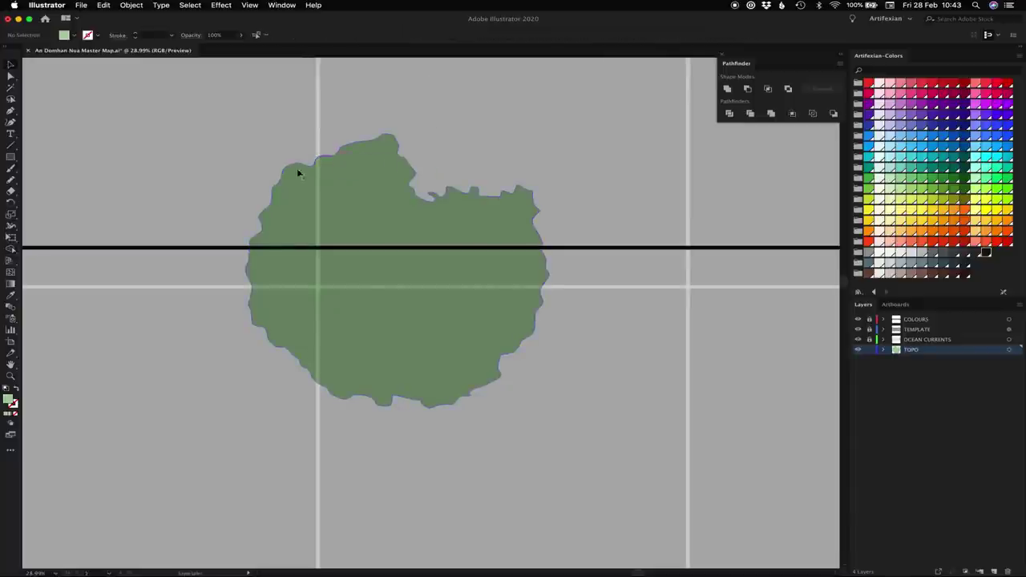
# Step: Sample the second green land swatch and sketch overlapping pencil shapes inside the landmass for the next elevation level
pyautogui.press('super+0')
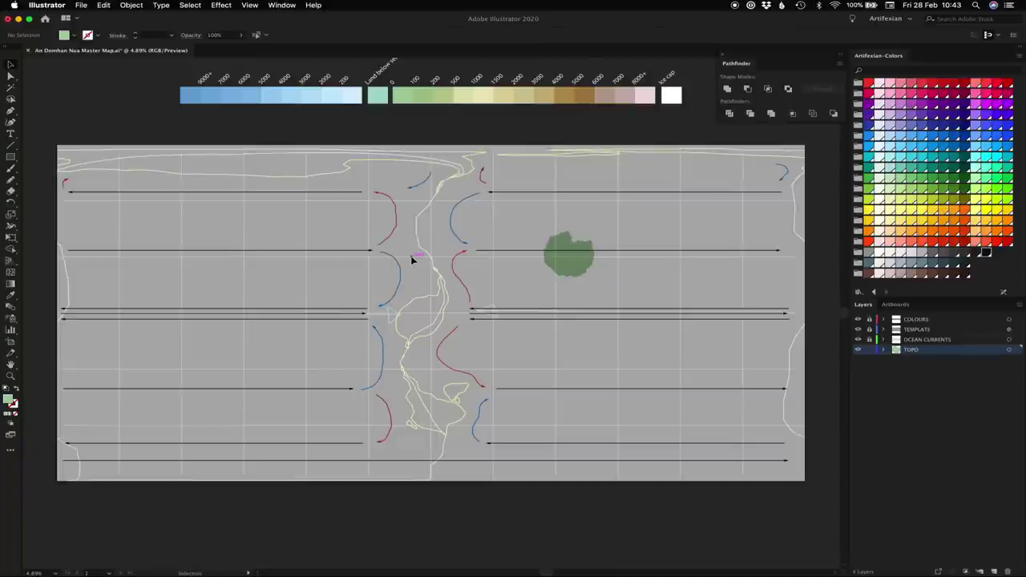
pyautogui.press('i')
pyautogui.press('z')
pyautogui.moveTo(549, 242); pyautogui.dragTo(618, 298)
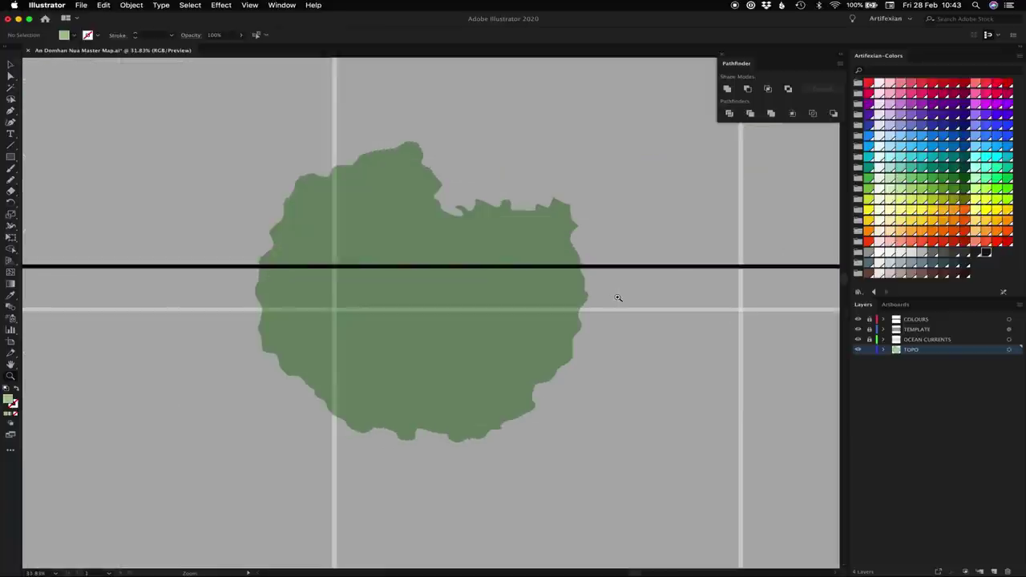
pyautogui.press('n')
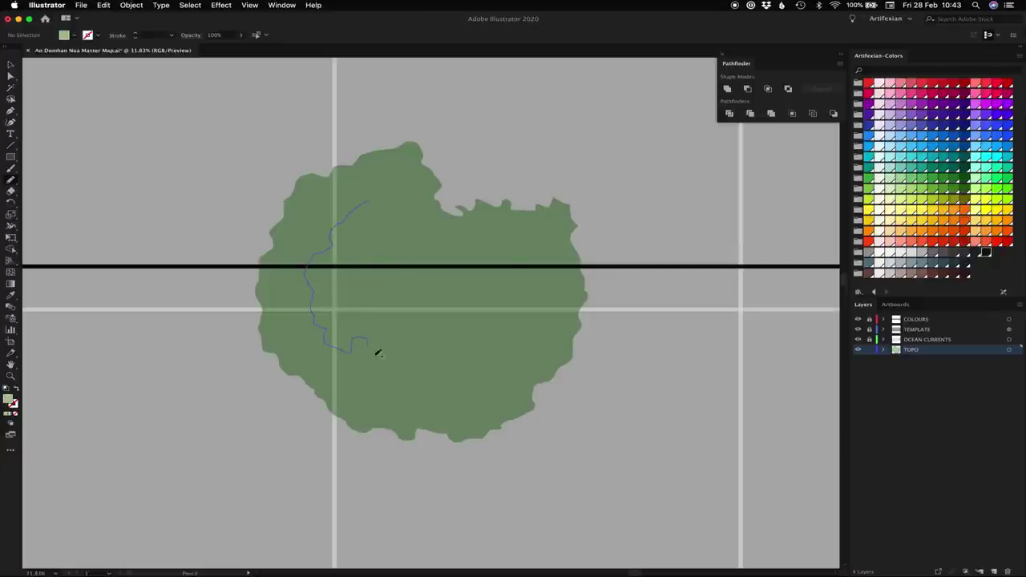
pyautogui.moveTo(387, 206); pyautogui.dragTo(384, 207)
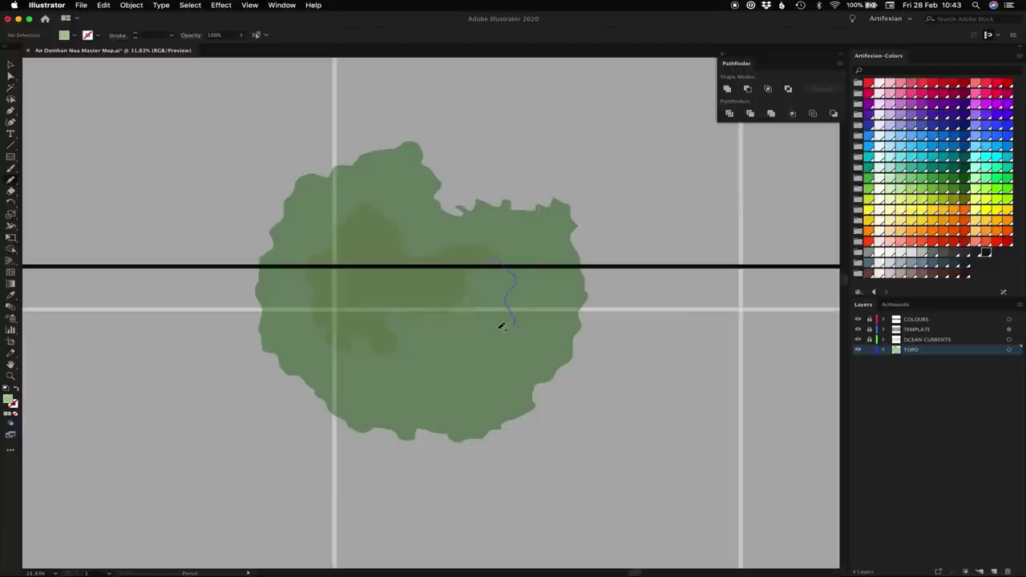
pyautogui.moveTo(502, 326)
pyautogui.mouseDown()
pyautogui.moveTo(471, 359)
pyautogui.moveTo(455, 293)
pyautogui.mouseUp()
# Step: Select all inner elevation shapes by same fill colour, unite them with Pathfinder and deselect
pyautogui.press('v')
pyautogui.click(458, 339)
pyautogui.click(190, 5)
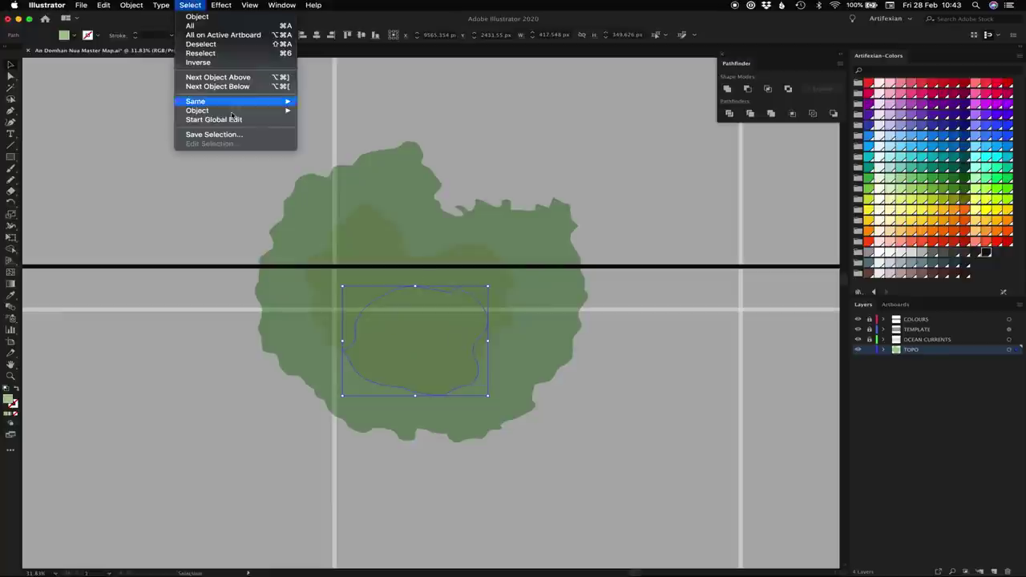
pyautogui.moveTo(241, 101)
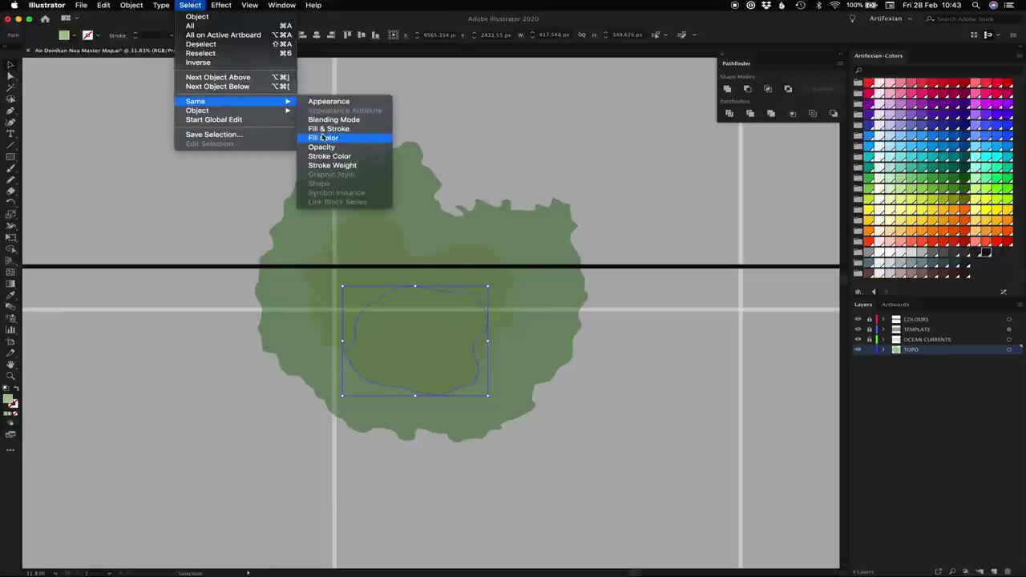
pyautogui.click(323, 138)
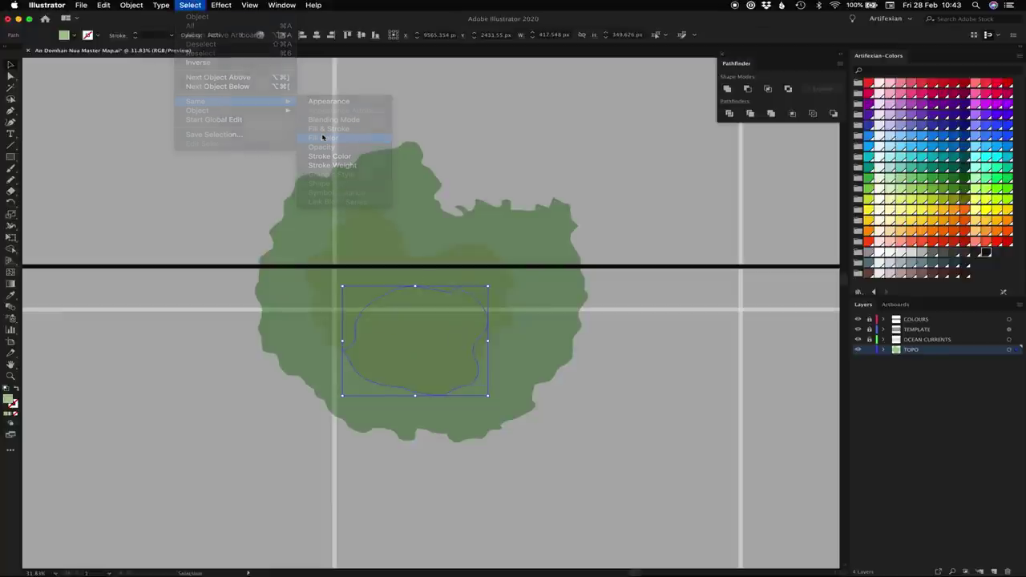
pyautogui.click(727, 90)
pyautogui.click(636, 119)
# Step: Draw a thin jagged coastline stroke above the landmass and extend it with a second pencil arc into a dome shape
pyautogui.moveTo(609, 321); pyautogui.dragTo(617, 292)
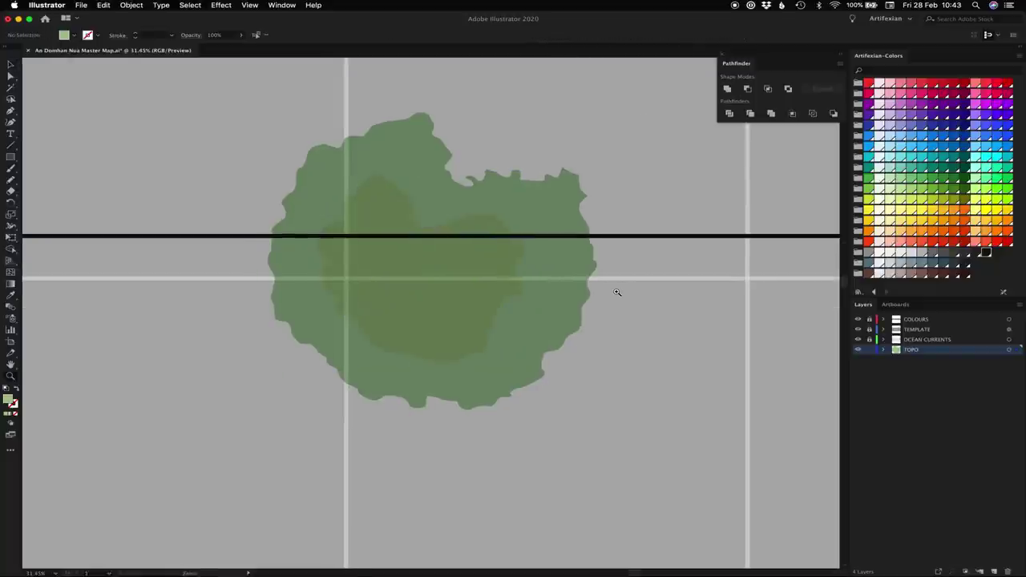
pyautogui.scroll(2, 600, 304)
pyautogui.hscroll(2, 600, 304)
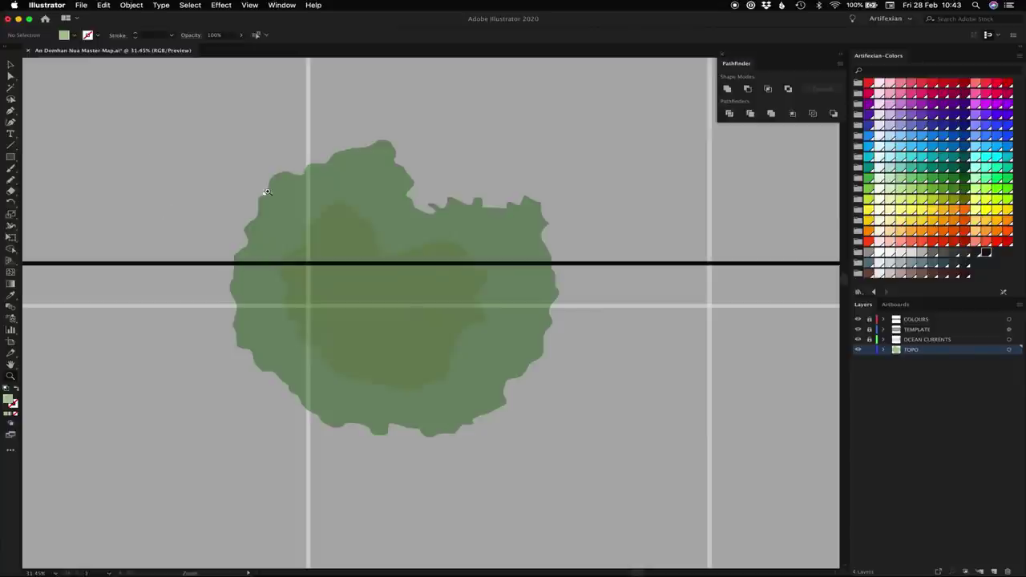
pyautogui.press('n')
pyautogui.moveTo(504, 153)
pyautogui.mouseDown()
pyautogui.moveTo(550, 147)
pyautogui.moveTo(561, 161)
pyautogui.moveTo(618, 149)
pyautogui.mouseUp()
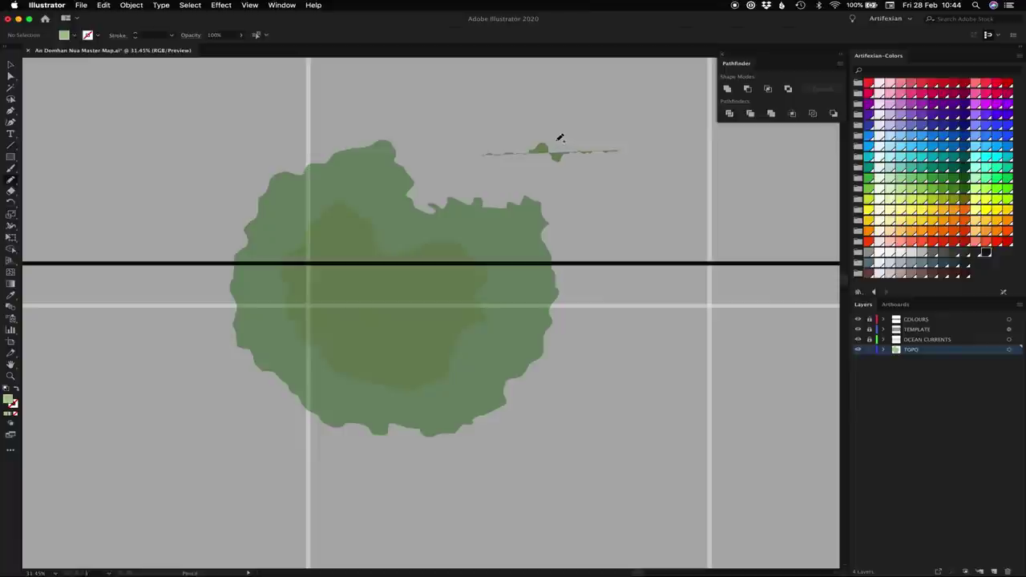
pyautogui.press('a')
pyautogui.click(549, 152)
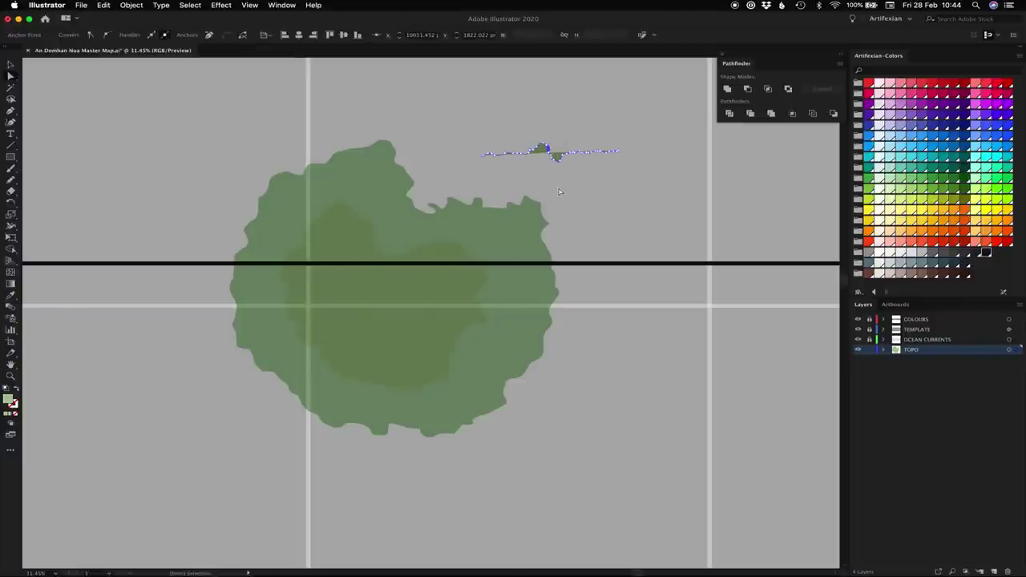
pyautogui.press('n')
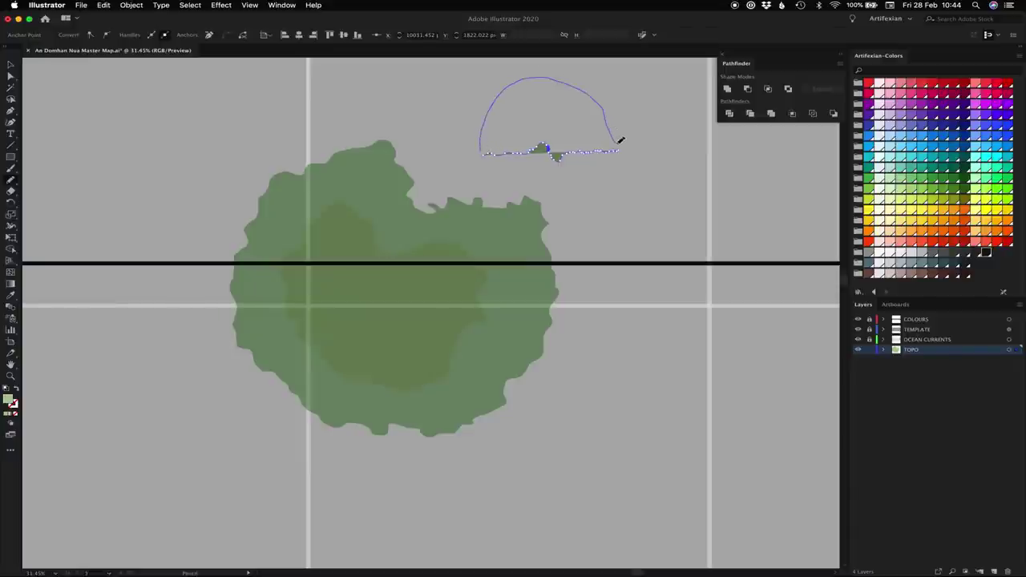
pyautogui.moveTo(619, 147); pyautogui.dragTo(619, 147)
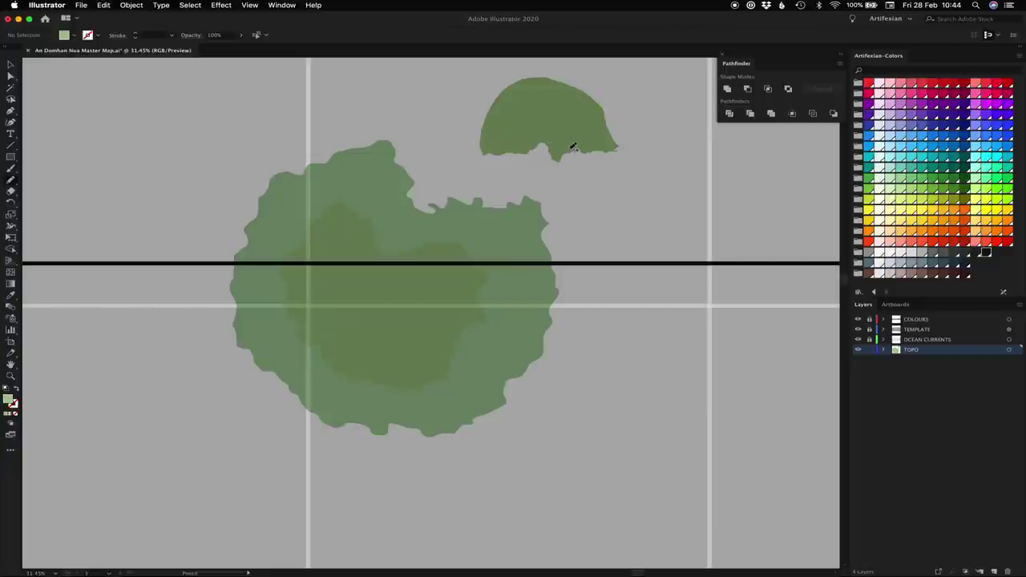
# Step: Delete the dome-shaped piece, then the practice landmass together with its inner elevation shape
pyautogui.press('v')
pyautogui.click(582, 131)
pyautogui.press('Delete')
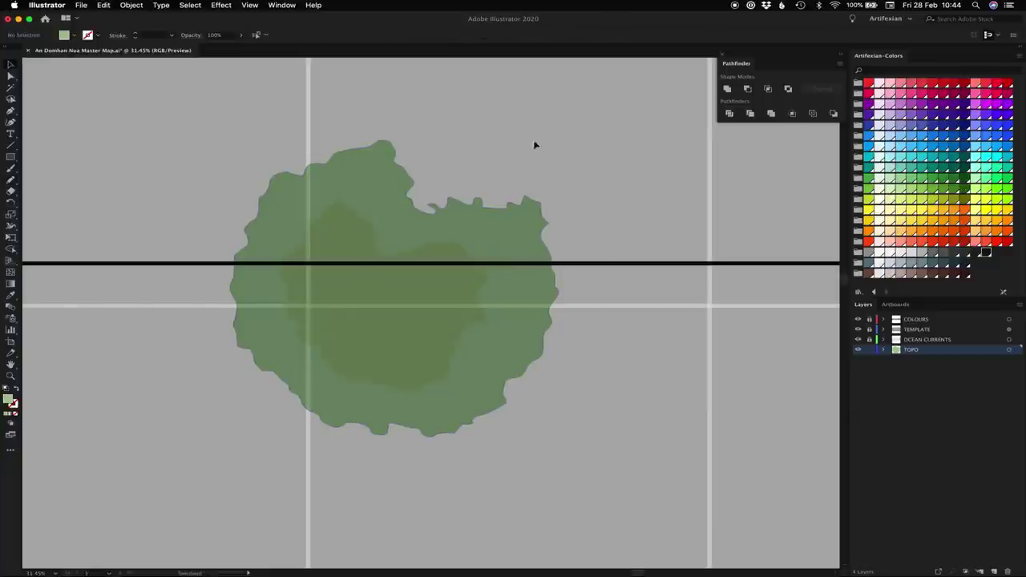
pyautogui.click(332, 278)
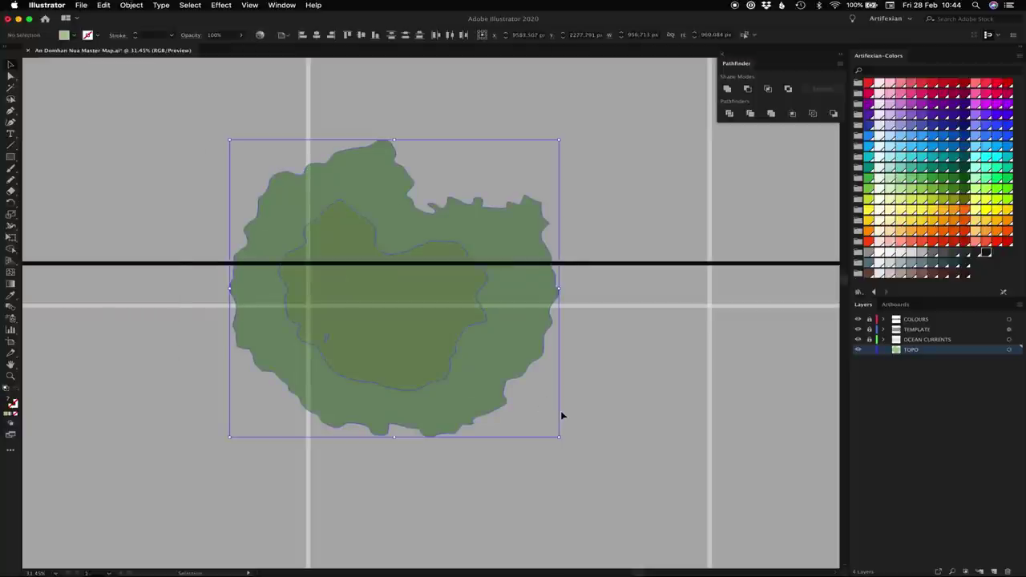
pyautogui.press('Delete')
# Step: Sample the first green land swatch, between 0 and 100, as the fill colour
pyautogui.press('super+0')
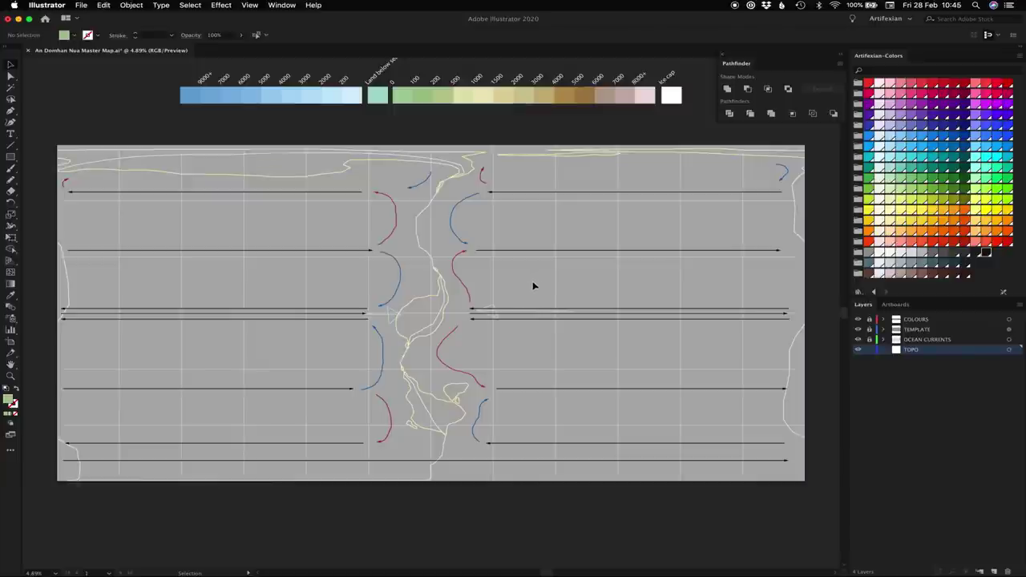
pyautogui.press('super+=')
pyautogui.press('super+=')
pyautogui.press('super+0')
pyautogui.press('i')
pyautogui.click(399, 101)
# Step: Roughly fill the central landmasses and islands with green pencil shapes kept inside the yellow template outlines
pyautogui.press('super+=')
pyautogui.press('super+=')
pyautogui.press('super+=')
pyautogui.press('n')
pyautogui.moveTo(352, 363)
pyautogui.mouseDown()
pyautogui.moveTo(451, 272)
pyautogui.moveTo(412, 360)
pyautogui.moveTo(368, 383)
pyautogui.mouseUp()
pyautogui.scroll(-5, 401, 313)
pyautogui.moveTo(385, 320); pyautogui.dragTo(409, 417)
pyautogui.moveTo(422, 380); pyautogui.dragTo(341, 282)
pyautogui.moveTo(328, 319)
pyautogui.mouseDown()
pyautogui.moveTo(448, 312)
pyautogui.moveTo(304, 222)
pyautogui.moveTo(328, 236)
pyautogui.moveTo(336, 269)
pyautogui.mouseUp()
pyautogui.press('super+z')
pyautogui.moveTo(334, 258)
pyautogui.mouseDown()
pyautogui.moveTo(430, 295)
pyautogui.moveTo(338, 290)
pyautogui.moveTo(331, 258)
pyautogui.mouseUp()
pyautogui.moveTo(460, 247)
pyautogui.mouseDown()
pyautogui.moveTo(466, 255)
pyautogui.moveTo(462, 247)
pyautogui.mouseUp()
pyautogui.moveTo(437, 283); pyautogui.dragTo(440, 294)
pyautogui.moveTo(313, 345)
pyautogui.mouseDown()
pyautogui.moveTo(334, 357)
pyautogui.moveTo(313, 347)
pyautogui.mouseUp()
# Step: Trace the small island north of the northern landmass with a detailed pencil shape along its yellow outline
pyautogui.scroll(5, 486, 300)
pyautogui.press('super+1')
pyautogui.scroll(-10, 483, 302)
pyautogui.moveTo(327, 141)
pyautogui.mouseDown()
pyautogui.moveTo(324, 174)
pyautogui.moveTo(421, 242)
pyautogui.moveTo(435, 215)
pyautogui.moveTo(414, 177)
pyautogui.moveTo(355, 149)
pyautogui.mouseUp()
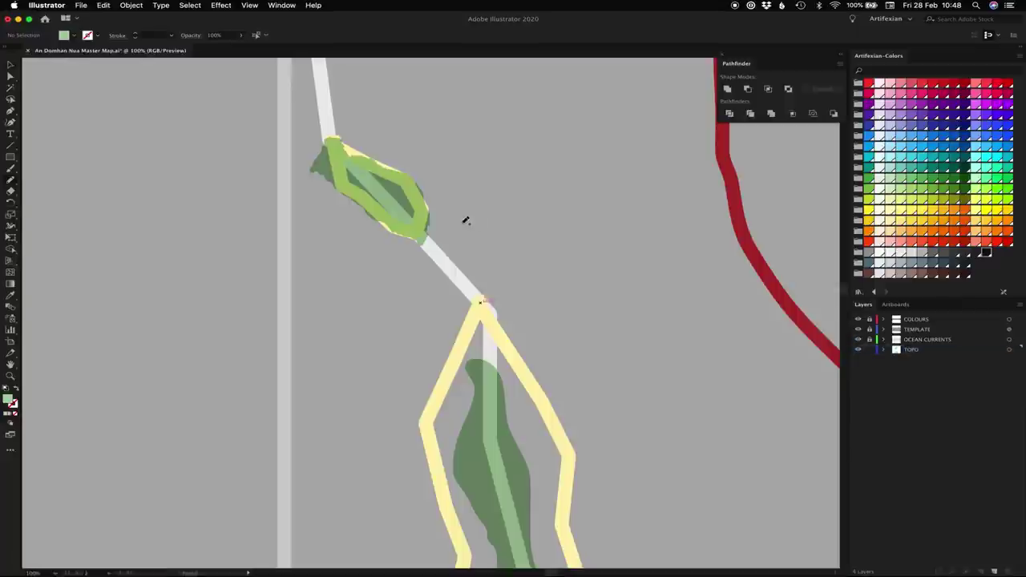
# Step: Trace the west coast of the northern peninsula with jagged pencil shapes, from its tip down towards the inner corner
pyautogui.scroll(-3, 513, 193)
pyautogui.hscroll(1, 514, 192)
pyautogui.moveTo(441, 190)
pyautogui.mouseDown()
pyautogui.moveTo(475, 207)
pyautogui.moveTo(451, 210)
pyautogui.moveTo(433, 197)
pyautogui.moveTo(425, 233)
pyautogui.mouseUp()
pyautogui.scroll(-2, 479, 222)
pyautogui.hscroll(1, 480, 222)
pyautogui.moveTo(375, 205)
pyautogui.mouseDown()
pyautogui.moveTo(362, 246)
pyautogui.moveTo(378, 201)
pyautogui.mouseUp()
pyautogui.scroll(-2, 377, 201)
pyautogui.moveTo(303, 216)
pyautogui.mouseDown()
pyautogui.moveTo(330, 288)
pyautogui.moveTo(316, 269)
pyautogui.moveTo(327, 286)
pyautogui.moveTo(317, 307)
pyautogui.moveTo(374, 301)
pyautogui.mouseUp()
pyautogui.scroll(-2, 326, 218)
pyautogui.hscroll(1, 326, 218)
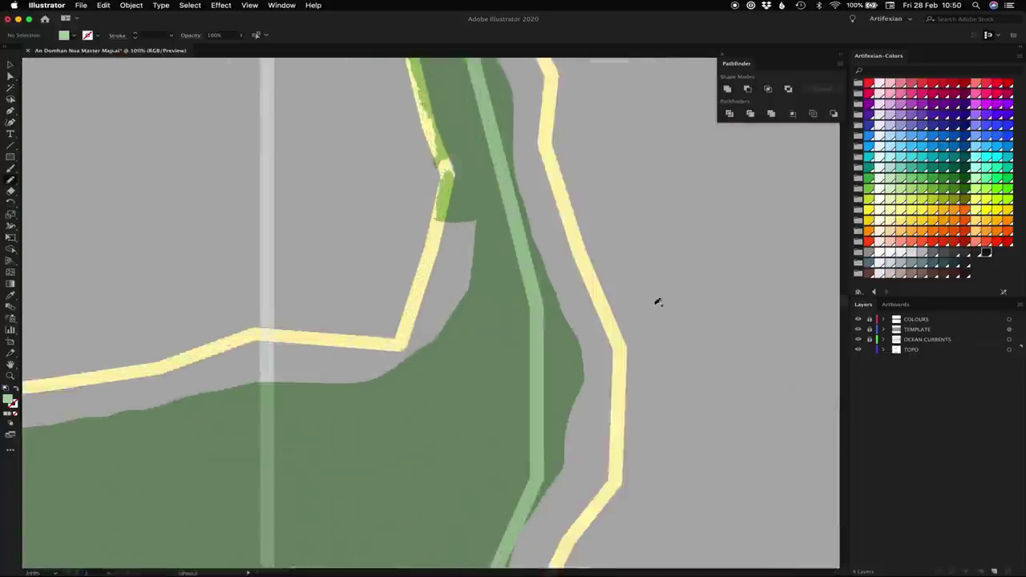
pyautogui.scroll(2, 657, 302)
pyautogui.hscroll(1, 657, 302)
pyautogui.moveTo(417, 310)
pyautogui.mouseDown()
pyautogui.moveTo(399, 371)
pyautogui.moveTo(431, 298)
pyautogui.mouseUp()
pyautogui.scroll(-2, 319, 398)
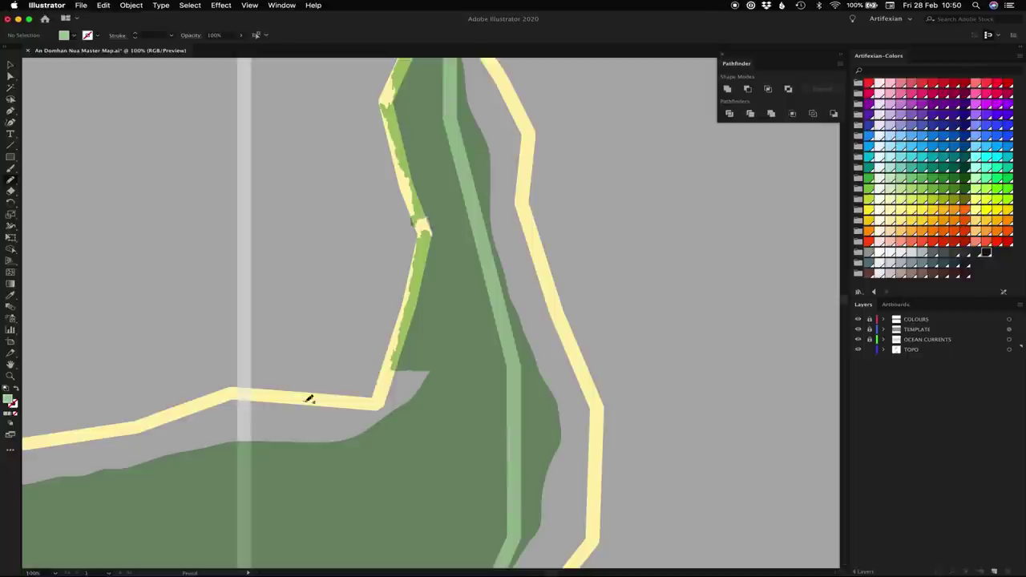
# Step: Trace the coast around the peninsula's inner corner and westward along the yellow outline with filled pencil shapes
pyautogui.moveTo(371, 385)
pyautogui.mouseDown()
pyautogui.moveTo(387, 401)
pyautogui.moveTo(305, 402)
pyautogui.mouseUp()
pyautogui.hscroll(-3, 337, 385)
pyautogui.scroll(-1, 337, 384)
pyautogui.moveTo(353, 342)
pyautogui.mouseDown()
pyautogui.moveTo(476, 300)
pyautogui.moveTo(353, 342)
pyautogui.mouseUp()
pyautogui.press('v')
pyautogui.moveTo(423, 356); pyautogui.dragTo(357, 343)
# Step: Extend the detailed northwest coast of the northern landmass southwestward and fill the gaps left along it
pyautogui.hscroll(-5, 490, 193)
pyautogui.scroll(-2, 490, 193)
pyautogui.moveTo(278, 327)
pyautogui.mouseDown()
pyautogui.moveTo(319, 297)
pyautogui.moveTo(389, 283)
pyautogui.moveTo(341, 347)
pyautogui.mouseUp()
pyautogui.hscroll(3, 341, 347)
pyautogui.moveTo(409, 281); pyautogui.dragTo(442, 274)
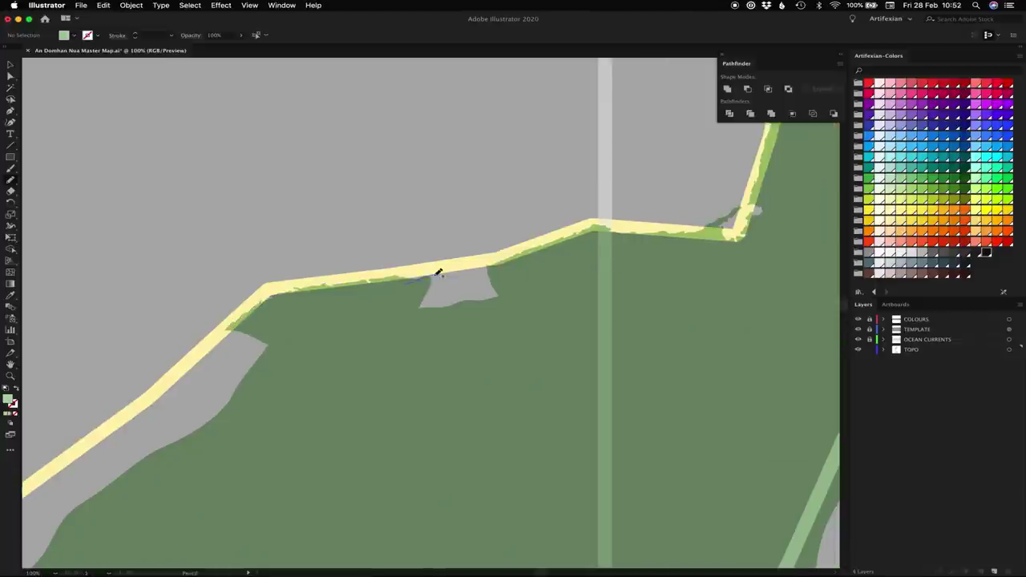
pyautogui.hscroll(-5, 417, 314)
pyautogui.scroll(-3, 417, 313)
pyautogui.moveTo(409, 307)
pyautogui.mouseDown()
pyautogui.moveTo(454, 236)
pyautogui.moveTo(584, 127)
pyautogui.moveTo(366, 307)
pyautogui.moveTo(474, 337)
pyautogui.mouseUp()
# Step: Toggle the TEMPLATE layer's visibility to examine the drawn coastline without the template over the whole map
pyautogui.click(858, 330)
pyautogui.click(858, 329)
pyautogui.press('super+0')
pyautogui.click(858, 330)
pyautogui.press('z')
pyautogui.hscroll(-1, 474, 336)
pyautogui.click(858, 330)
# Step: Trace the western and southwestern coast of the northern landmass with overlapping pencil shapes down towards its southern tip
pyautogui.click(349, 334)
pyautogui.click(349, 335)
pyautogui.press('n')
pyautogui.scroll(-1, 508, 268)
pyautogui.moveTo(429, 367)
pyautogui.mouseDown()
pyautogui.moveTo(433, 350)
pyautogui.moveTo(463, 332)
pyautogui.moveTo(454, 303)
pyautogui.moveTo(495, 274)
pyautogui.moveTo(453, 362)
pyautogui.mouseUp()
pyautogui.hscroll(2, 433, 345)
pyautogui.moveTo(364, 316)
pyautogui.mouseDown()
pyautogui.moveTo(356, 428)
pyautogui.moveTo(377, 321)
pyautogui.mouseUp()
pyautogui.scroll(-5, 369, 321)
pyautogui.moveTo(319, 261)
pyautogui.mouseDown()
pyautogui.moveTo(326, 308)
pyautogui.moveTo(323, 261)
pyautogui.mouseUp()
pyautogui.moveTo(339, 316); pyautogui.dragTo(263, 231)
pyautogui.moveTo(263, 232)
pyautogui.mouseDown()
pyautogui.moveTo(280, 255)
pyautogui.moveTo(269, 232)
pyautogui.mouseUp()
pyautogui.moveTo(305, 290)
pyautogui.mouseDown()
pyautogui.moveTo(264, 256)
pyautogui.moveTo(340, 291)
pyautogui.moveTo(353, 321)
pyautogui.mouseUp()
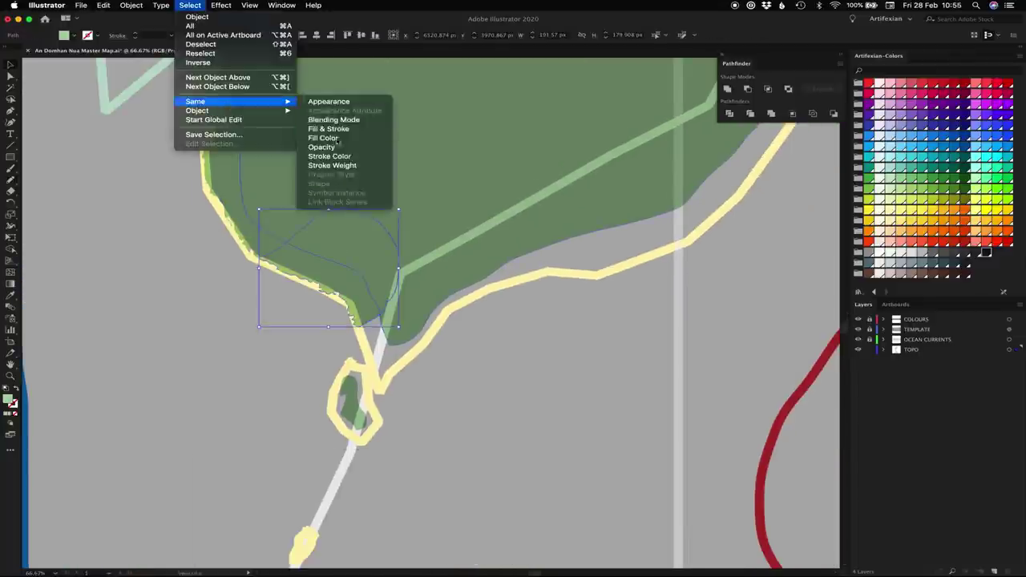
# Step: Trace the northern landmass's southern tip and the two small islands below it with pencil shapes
pyautogui.scroll(-2, 321, 276)
pyautogui.moveTo(321, 276)
pyautogui.mouseDown()
pyautogui.moveTo(339, 344)
pyautogui.moveTo(454, 251)
pyautogui.moveTo(334, 271)
pyautogui.moveTo(380, 209)
pyautogui.mouseUp()
pyautogui.moveTo(363, 298)
pyautogui.mouseDown()
pyautogui.moveTo(402, 310)
pyautogui.moveTo(361, 305)
pyautogui.moveTo(364, 335)
pyautogui.moveTo(387, 360)
pyautogui.moveTo(416, 308)
pyautogui.mouseUp()
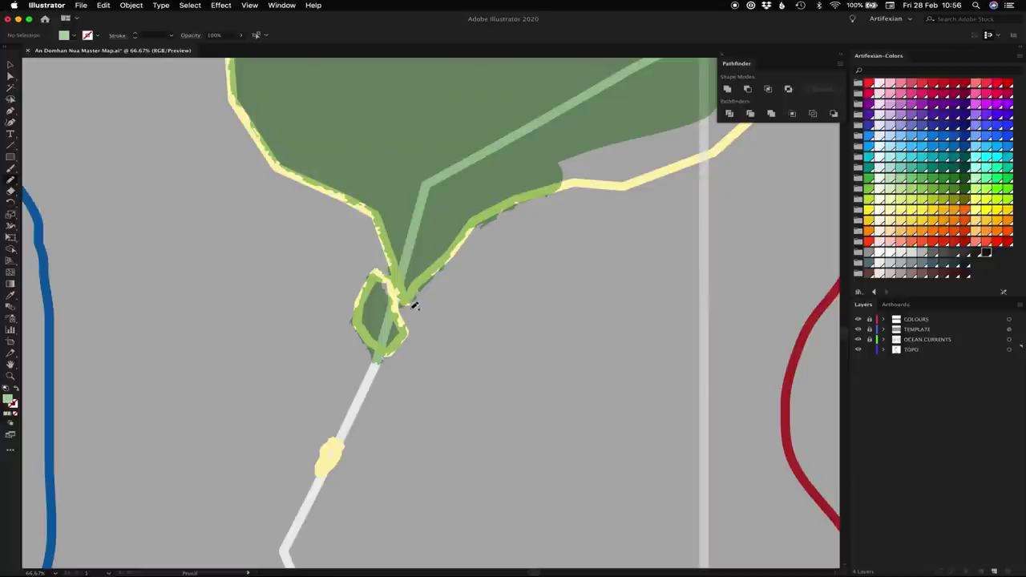
pyautogui.moveTo(347, 452); pyautogui.dragTo(337, 440)
# Step: Trace the upper part of the northern landmass's broad eastern coast with pencil shapes along the yellow outline
pyautogui.scroll(3, 499, 311)
pyautogui.hscroll(4, 499, 310)
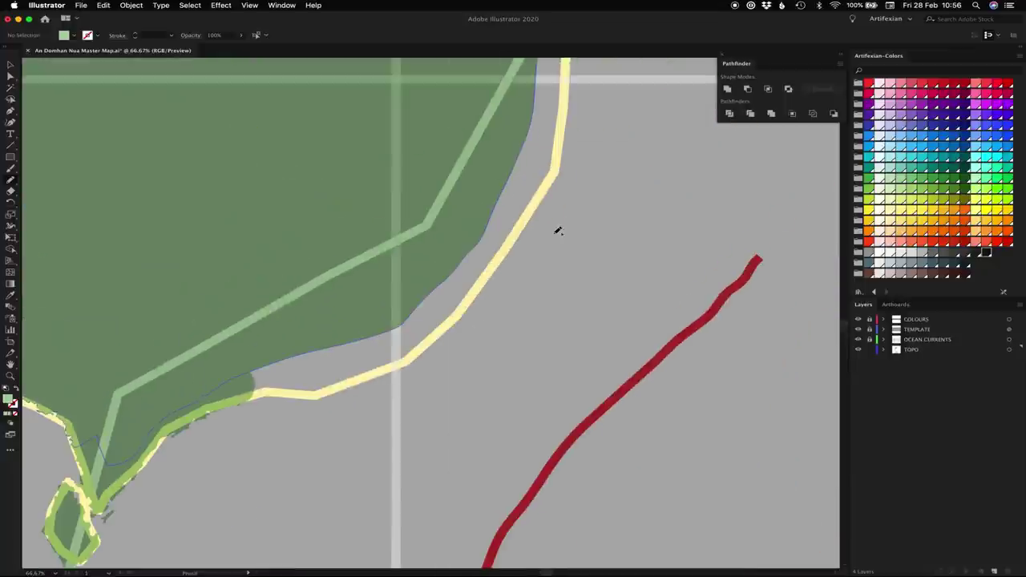
pyautogui.press('super+0')
pyautogui.press('z')
pyautogui.moveTo(453, 316); pyautogui.dragTo(495, 364)
pyautogui.scroll(5, 495, 363)
pyautogui.hscroll(4, 494, 363)
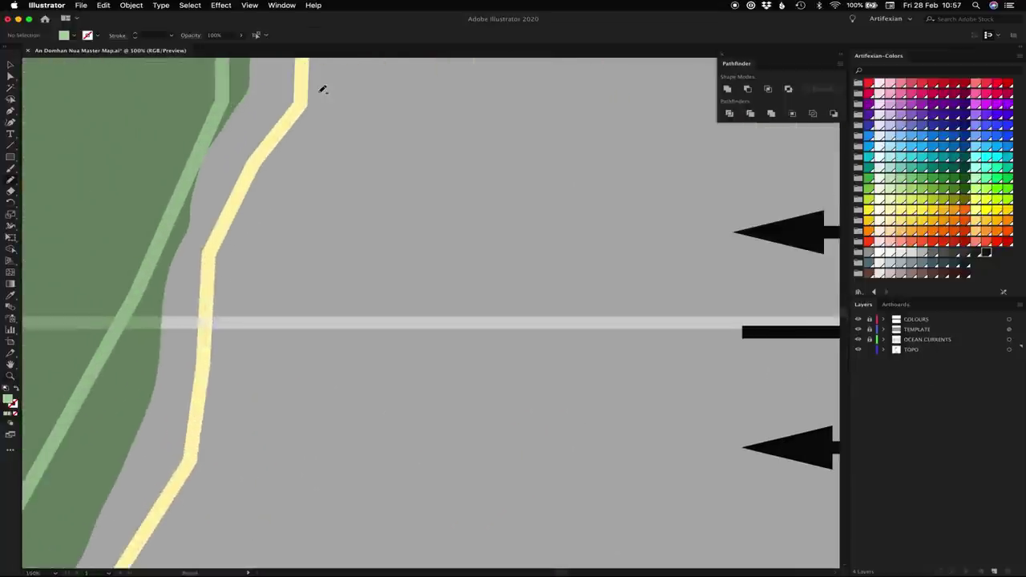
pyautogui.moveTo(297, 74)
pyautogui.mouseDown()
pyautogui.moveTo(320, 149)
pyautogui.moveTo(294, 79)
pyautogui.mouseUp()
pyautogui.moveTo(244, 200)
pyautogui.mouseDown()
pyautogui.moveTo(231, 240)
pyautogui.moveTo(161, 165)
pyautogui.moveTo(264, 183)
pyautogui.mouseUp()
# Step: Continue the detailed eastern coast of the northern landmass southwestward towards the traced southern coast
pyautogui.scroll(-5, 264, 183)
pyautogui.hscroll(-1, 263, 183)
pyautogui.moveTo(230, 219)
pyautogui.mouseDown()
pyautogui.moveTo(230, 233)
pyautogui.moveTo(172, 215)
pyautogui.mouseUp()
pyautogui.moveTo(226, 292)
pyautogui.mouseDown()
pyautogui.moveTo(209, 387)
pyautogui.moveTo(164, 285)
pyautogui.mouseUp()
pyautogui.moveTo(227, 379); pyautogui.dragTo(234, 365)
pyautogui.scroll(-5, 259, 371)
pyautogui.hscroll(-3, 259, 370)
pyautogui.moveTo(340, 172)
pyautogui.mouseDown()
pyautogui.moveTo(198, 362)
pyautogui.moveTo(148, 329)
pyautogui.moveTo(248, 318)
pyautogui.moveTo(320, 271)
pyautogui.moveTo(422, 248)
pyautogui.moveTo(465, 210)
pyautogui.moveTo(367, 156)
pyautogui.moveTo(337, 288)
pyautogui.mouseUp()
pyautogui.scroll(-5, 147, 328)
pyautogui.hscroll(-6, 148, 329)
# Step: Check the coastline with the TEMPLATE layer hidden and shown, and trace the upper east coast of the northern peninsula
pyautogui.press('super+0')
pyautogui.click(858, 329)
pyautogui.click(858, 330)
pyautogui.scroll(6, 460, 305)
pyautogui.scroll(-5, 404, 391)
pyautogui.hscroll(4, 405, 390)
pyautogui.moveTo(420, 442); pyautogui.dragTo(405, 353)
pyautogui.scroll(5, 247, 146)
pyautogui.hscroll(1, 247, 146)
pyautogui.moveTo(244, 150)
pyautogui.mouseDown()
pyautogui.moveTo(277, 205)
pyautogui.moveTo(210, 216)
pyautogui.mouseUp()
# Step: Trace the remaining east coast of the northern peninsula southwards with overlapping pencil shapes
pyautogui.scroll(-4, 305, 191)
pyautogui.hscroll(1, 304, 190)
pyautogui.moveTo(237, 118)
pyautogui.mouseDown()
pyautogui.moveTo(245, 241)
pyautogui.moveTo(239, 120)
pyautogui.mouseUp()
pyautogui.moveTo(245, 250)
pyautogui.mouseDown()
pyautogui.moveTo(271, 319)
pyautogui.moveTo(244, 251)
pyautogui.mouseUp()
pyautogui.scroll(-4, 247, 237)
pyautogui.hscroll(1, 247, 237)
pyautogui.moveTo(248, 210)
pyautogui.mouseDown()
pyautogui.moveTo(301, 309)
pyautogui.moveTo(298, 243)
pyautogui.mouseUp()
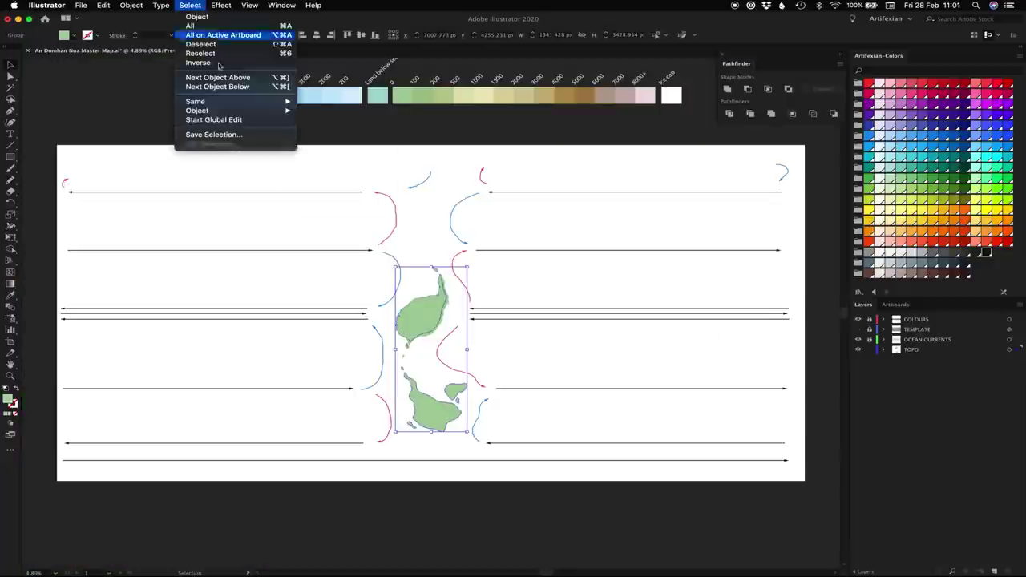
# Step: Deselect the landmasses, show the TEMPLATE layer and trace the small island north of the southern landmass, about 85 px wide
pyautogui.click(201, 43)
pyautogui.press('z')
pyautogui.moveTo(392, 360); pyautogui.dragTo(447, 417)
pyautogui.click(858, 329)
pyautogui.scroll(4, 522, 270)
pyautogui.hscroll(-5, 522, 270)
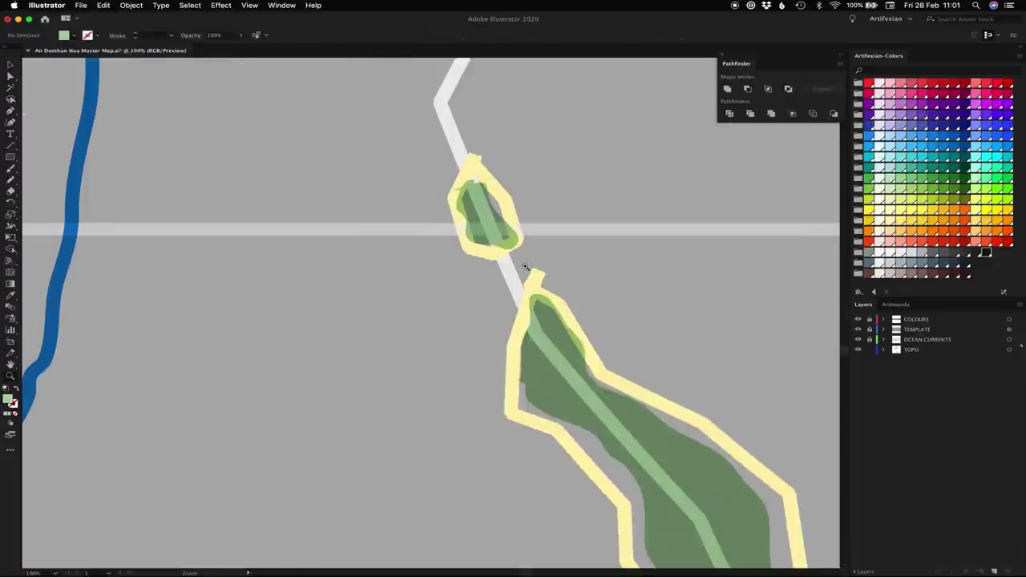
pyautogui.press('n')
pyautogui.moveTo(458, 153)
pyautogui.mouseDown()
pyautogui.moveTo(490, 258)
pyautogui.moveTo(513, 206)
pyautogui.moveTo(456, 146)
pyautogui.moveTo(469, 164)
pyautogui.mouseUp()
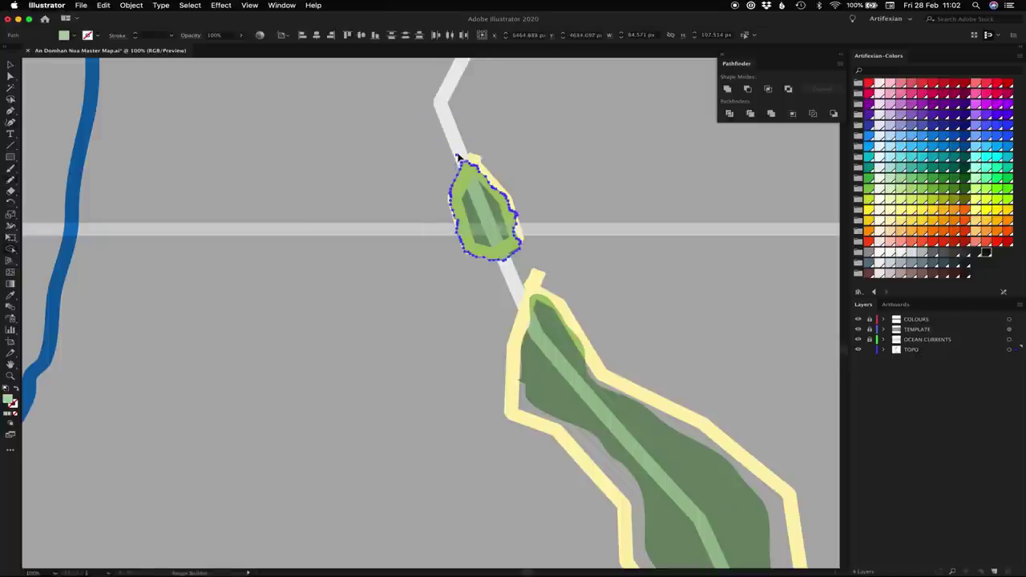
# Step: Trace the narrow northern tip of the southern landmass with overlapping detailed pencil shapes along the template outline
pyautogui.press('super+0')
pyautogui.press('z')
pyautogui.moveTo(372, 358); pyautogui.dragTo(476, 429)
pyautogui.press('super+1')
pyautogui.hscroll(-5, 476, 429)
pyautogui.press('n')
pyautogui.scroll(2, 488, 126)
pyautogui.moveTo(561, 147)
pyautogui.mouseDown()
pyautogui.moveTo(525, 154)
pyautogui.moveTo(520, 265)
pyautogui.moveTo(546, 145)
pyautogui.moveTo(623, 238)
pyautogui.mouseUp()
pyautogui.hscroll(1, 545, 196)
pyautogui.moveTo(483, 251); pyautogui.dragTo(538, 280)
# Step: Trace the upper west coast of the southern landmass down to its western cape with overlapping pencil shapes
pyautogui.hscroll(4, 561, 250)
pyautogui.moveTo(364, 208)
pyautogui.mouseDown()
pyautogui.moveTo(394, 231)
pyautogui.moveTo(437, 307)
pyautogui.mouseUp()
pyautogui.scroll(-4, 368, 198)
pyautogui.hscroll(-2, 369, 197)
pyautogui.scroll(2, 369, 197)
pyautogui.moveTo(498, 217)
pyautogui.mouseDown()
pyautogui.moveTo(530, 275)
pyautogui.moveTo(539, 321)
pyautogui.moveTo(495, 262)
pyautogui.moveTo(474, 286)
pyautogui.moveTo(526, 225)
pyautogui.mouseUp()
pyautogui.scroll(-3, 436, 130)
pyautogui.hscroll(2, 436, 131)
pyautogui.scroll(-2, 505, 189)
pyautogui.hscroll(2, 505, 188)
pyautogui.moveTo(441, 260)
pyautogui.mouseDown()
pyautogui.moveTo(399, 330)
pyautogui.moveTo(465, 257)
pyautogui.mouseUp()
pyautogui.scroll(-2, 378, 373)
pyautogui.hscroll(3, 378, 374)
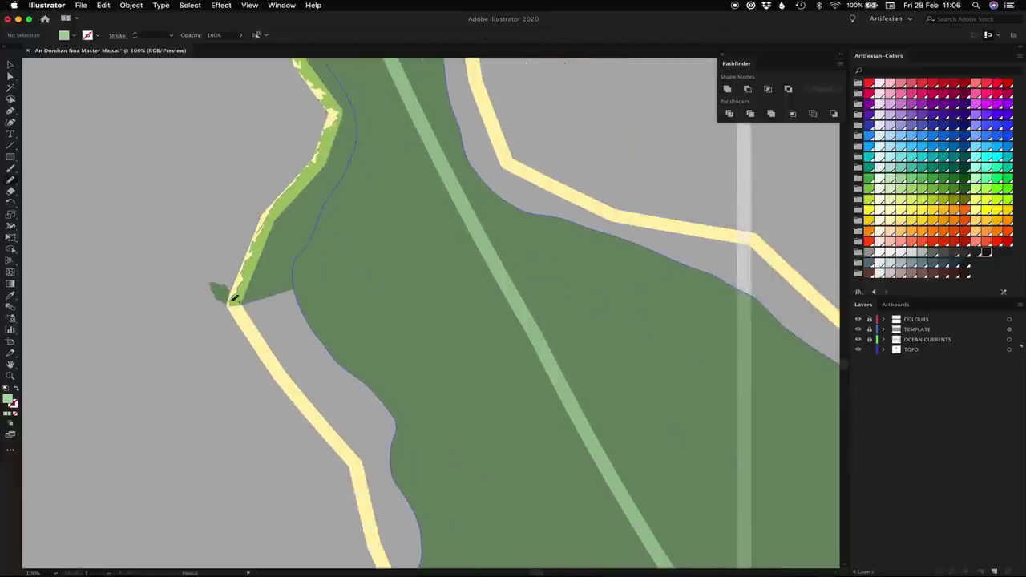
# Step: Continue the southern landmass's west coast southwards from the western cape, including a small branching inlet just below it
pyautogui.moveTo(236, 295)
pyautogui.mouseDown()
pyautogui.moveTo(292, 309)
pyautogui.moveTo(255, 335)
pyautogui.moveTo(305, 378)
pyautogui.mouseUp()
pyautogui.scroll(-3, 232, 201)
pyautogui.hscroll(1, 232, 202)
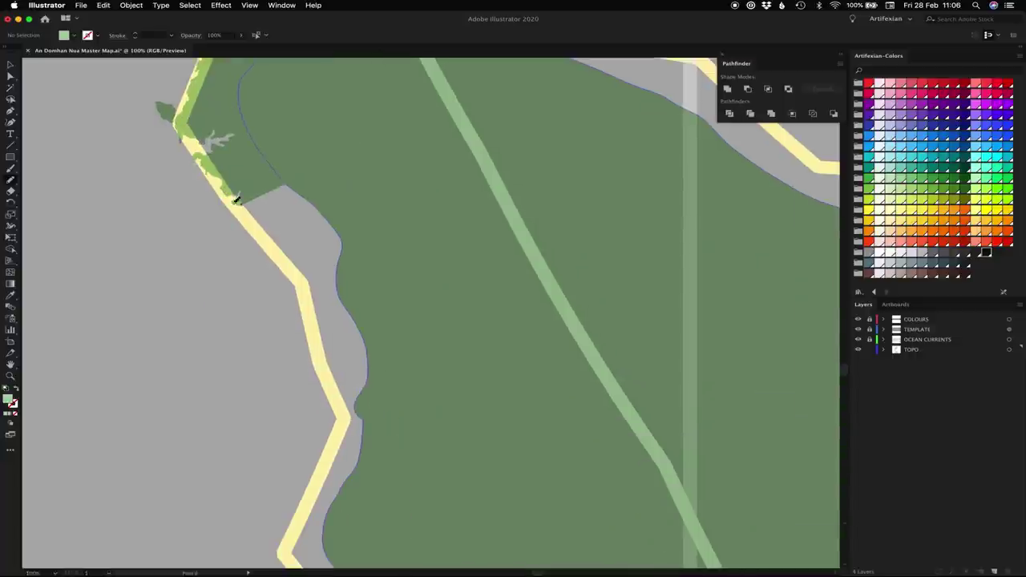
pyautogui.moveTo(232, 201); pyautogui.dragTo(309, 290)
pyautogui.scroll(-3, 238, 203)
pyautogui.hscroll(3, 238, 203)
pyautogui.moveTo(266, 387)
pyautogui.mouseDown()
pyautogui.moveTo(276, 352)
pyautogui.moveTo(250, 293)
pyautogui.moveTo(264, 383)
pyautogui.mouseUp()
pyautogui.moveTo(299, 50)
pyautogui.mouseDown()
pyautogui.moveTo(279, 40)
pyautogui.moveTo(272, 50)
pyautogui.mouseUp()
# Step: Check the whole map by toggling the TEMPLATE layer, and trace the small elongated island off the southern landmass's southwest coast
pyautogui.press('super+0')
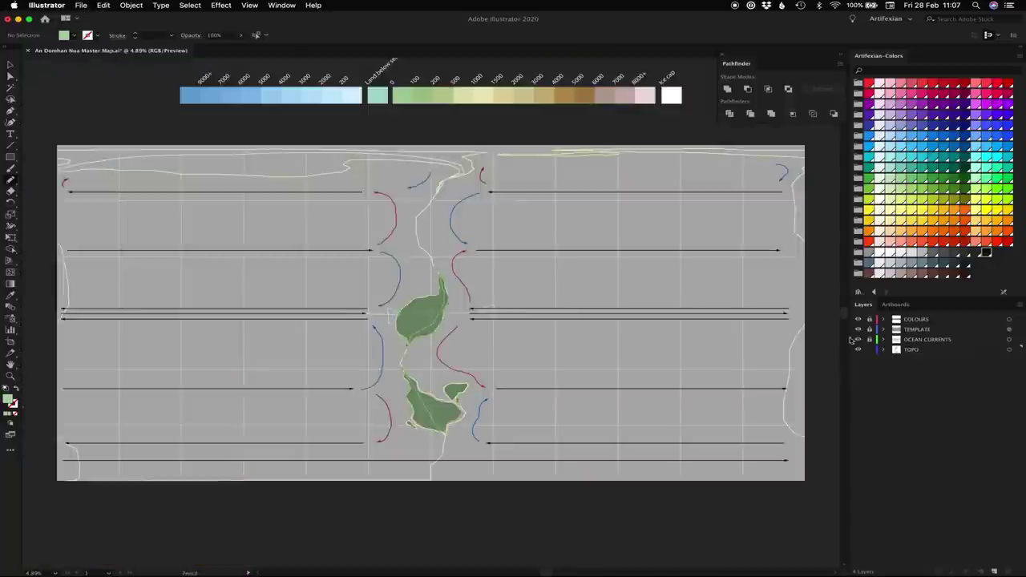
pyautogui.click(858, 329)
pyautogui.press('v')
pyautogui.click(190, 4)
pyautogui.click(192, 48)
pyautogui.press('z')
pyautogui.press('super+1')
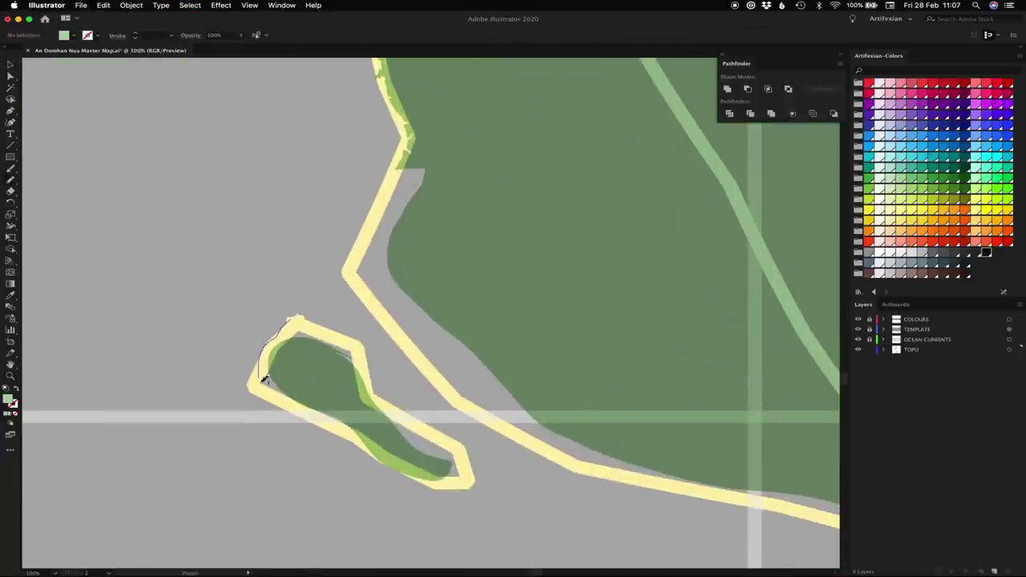
pyautogui.moveTo(268, 390); pyautogui.dragTo(290, 321)
pyautogui.moveTo(291, 321)
pyautogui.mouseDown()
pyautogui.moveTo(259, 262)
pyautogui.moveTo(259, 283)
pyautogui.moveTo(260, 264)
pyautogui.mouseUp()
pyautogui.moveTo(335, 326)
pyautogui.mouseDown()
pyautogui.moveTo(379, 352)
pyautogui.moveTo(337, 329)
pyautogui.mouseUp()
pyautogui.moveTo(277, 356)
pyautogui.mouseDown()
pyautogui.moveTo(248, 313)
pyautogui.moveTo(265, 317)
pyautogui.mouseUp()
pyautogui.moveTo(337, 373); pyautogui.dragTo(339, 372)
pyautogui.hscroll(3, 269, 278)
pyautogui.scroll(-2, 270, 277)
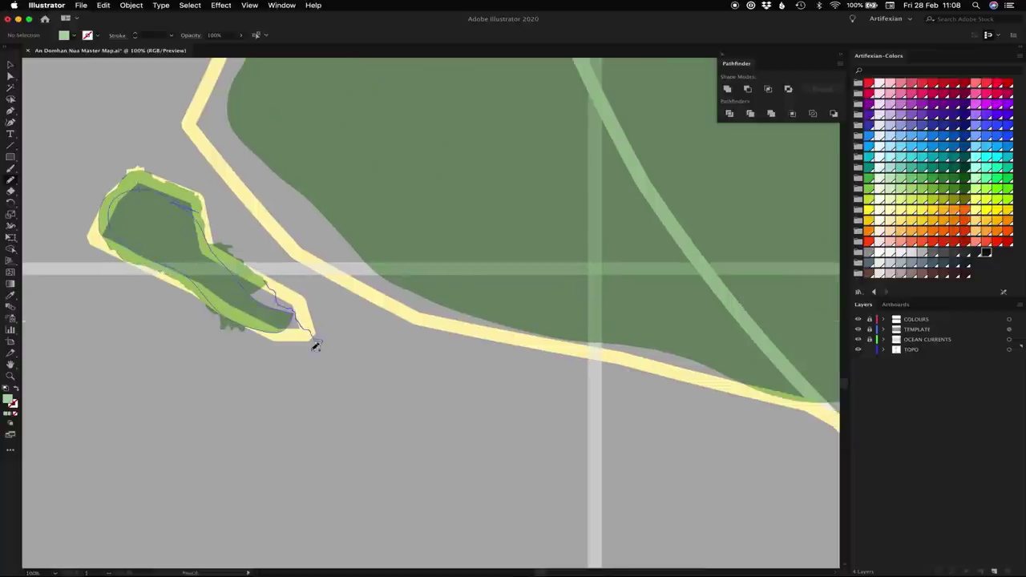
pyautogui.moveTo(255, 330); pyautogui.dragTo(252, 327)
# Step: Trace the southwest coast of the southern landmass past the small elongated island with jagged pencil shapes
pyautogui.scroll(3, 393, 248)
pyautogui.hscroll(-2, 393, 249)
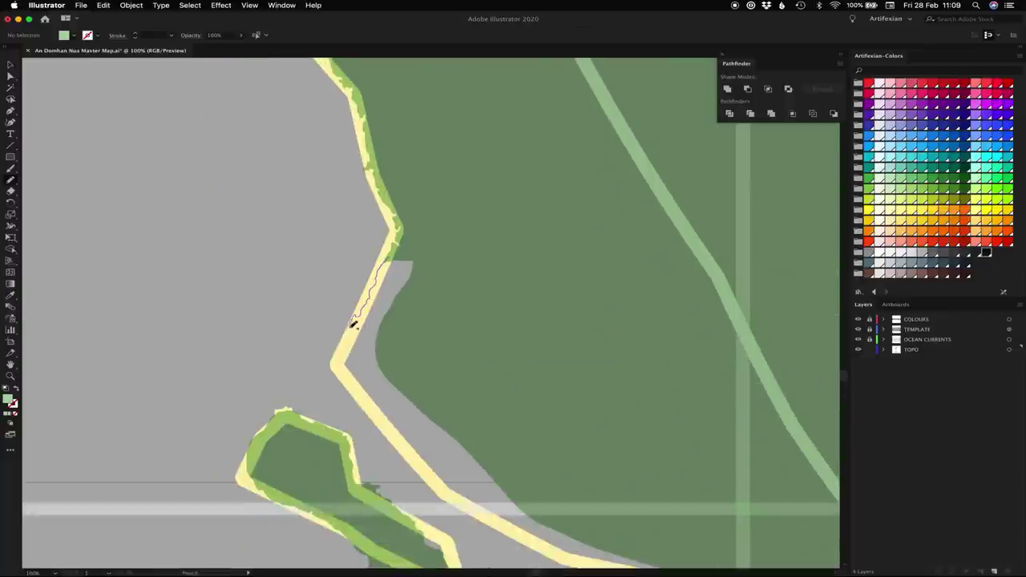
pyautogui.moveTo(349, 332); pyautogui.dragTo(389, 261)
pyautogui.scroll(-3, 389, 261)
pyautogui.hscroll(2, 390, 261)
pyautogui.moveTo(286, 232); pyautogui.dragTo(281, 263)
pyautogui.moveTo(331, 335); pyautogui.dragTo(345, 281)
pyautogui.hscroll(4, 344, 280)
pyautogui.scroll(-3, 345, 281)
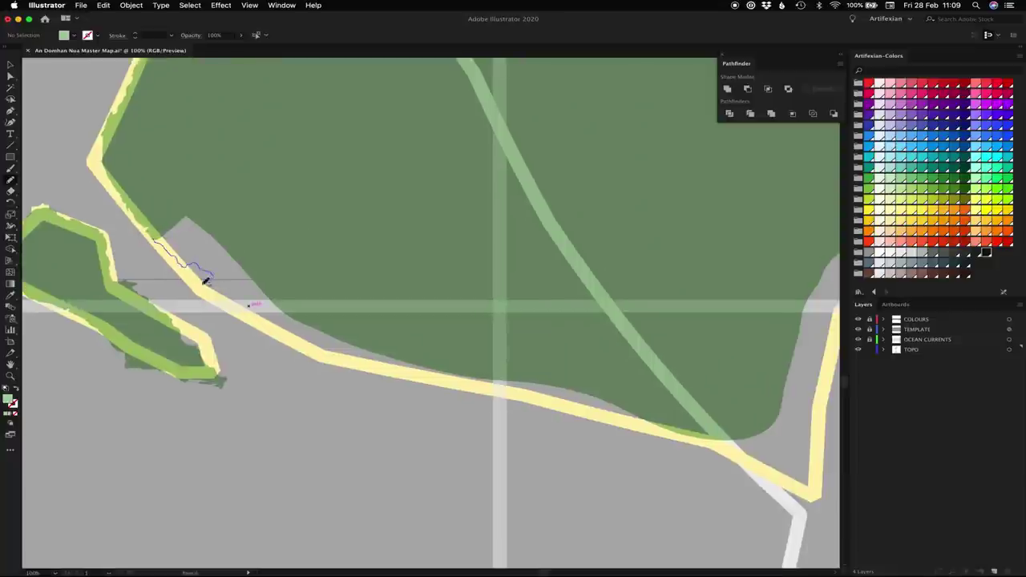
pyautogui.moveTo(177, 222); pyautogui.dragTo(178, 224)
pyautogui.scroll(-2, 184, 257)
pyautogui.hscroll(3, 185, 257)
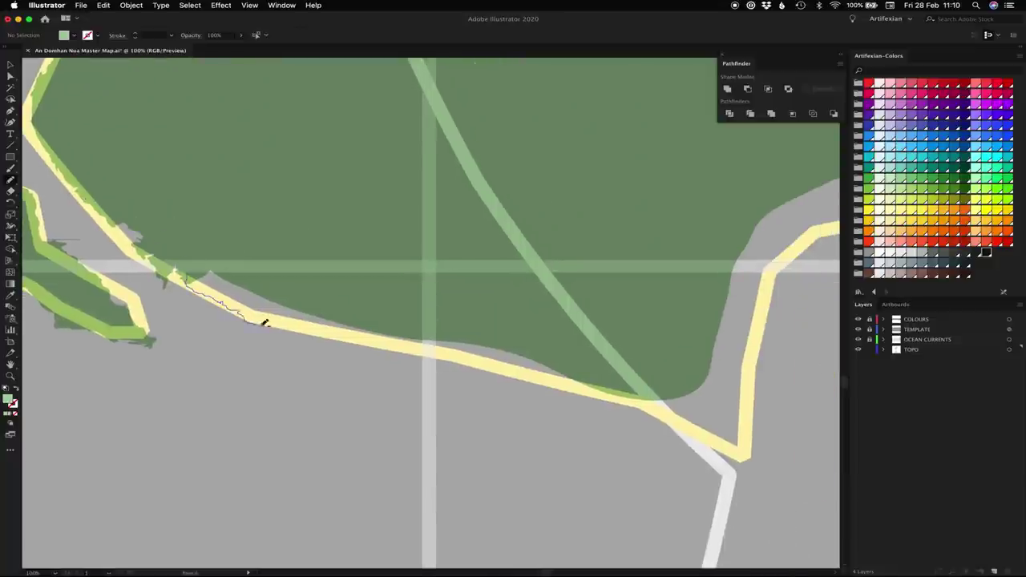
# Step: Trace the south coast of the southern landmass and its pointed southern cape, and carry the outline up the cape's east side
pyautogui.moveTo(281, 321)
pyautogui.mouseDown()
pyautogui.moveTo(451, 356)
pyautogui.moveTo(335, 343)
pyautogui.mouseUp()
pyautogui.hscroll(8, 420, 345)
pyautogui.scroll(-1, 421, 345)
pyautogui.moveTo(430, 367); pyautogui.dragTo(434, 368)
pyautogui.moveTo(434, 368)
pyautogui.mouseDown()
pyautogui.moveTo(316, 280)
pyautogui.moveTo(393, 380)
pyautogui.mouseUp()
pyautogui.moveTo(328, 286); pyautogui.dragTo(397, 374)
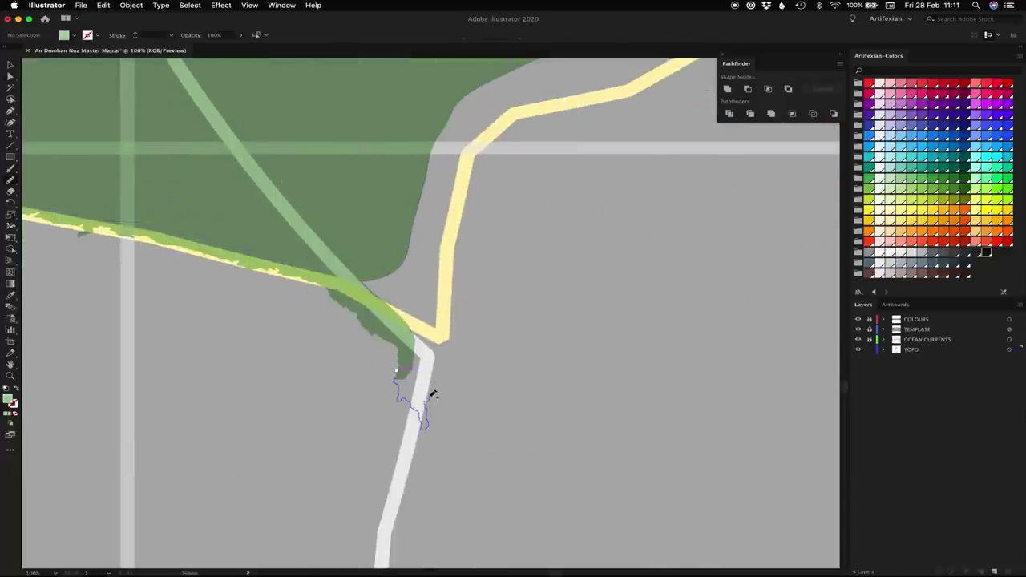
pyautogui.moveTo(449, 286); pyautogui.dragTo(376, 244)
pyautogui.moveTo(460, 123); pyautogui.dragTo(350, 275)
pyautogui.moveTo(337, 409)
pyautogui.mouseDown()
pyautogui.moveTo(348, 343)
pyautogui.moveTo(381, 283)
pyautogui.moveTo(336, 407)
pyautogui.mouseUp()
# Step: Check the coastline with the TEMPLATE layer hidden and shown, and trace the southeast coast with its eastern cape and branching inlet
pyautogui.press('super+0')
pyautogui.click(858, 330)
pyautogui.click(858, 329)
pyautogui.press('super+1')
pyautogui.moveTo(589, 136); pyautogui.dragTo(625, 163)
pyautogui.moveTo(626, 227)
pyautogui.mouseDown()
pyautogui.moveTo(561, 149)
pyautogui.moveTo(587, 136)
pyautogui.mouseUp()
pyautogui.moveTo(586, 136); pyautogui.dragTo(529, 111)
pyautogui.moveTo(471, 299); pyautogui.dragTo(511, 280)
pyautogui.moveTo(557, 229); pyautogui.dragTo(398, 280)
pyautogui.rightClick(343, 301)
pyautogui.moveTo(299, 374); pyautogui.dragTo(309, 337)
pyautogui.press('super+0')
pyautogui.press('super+1')
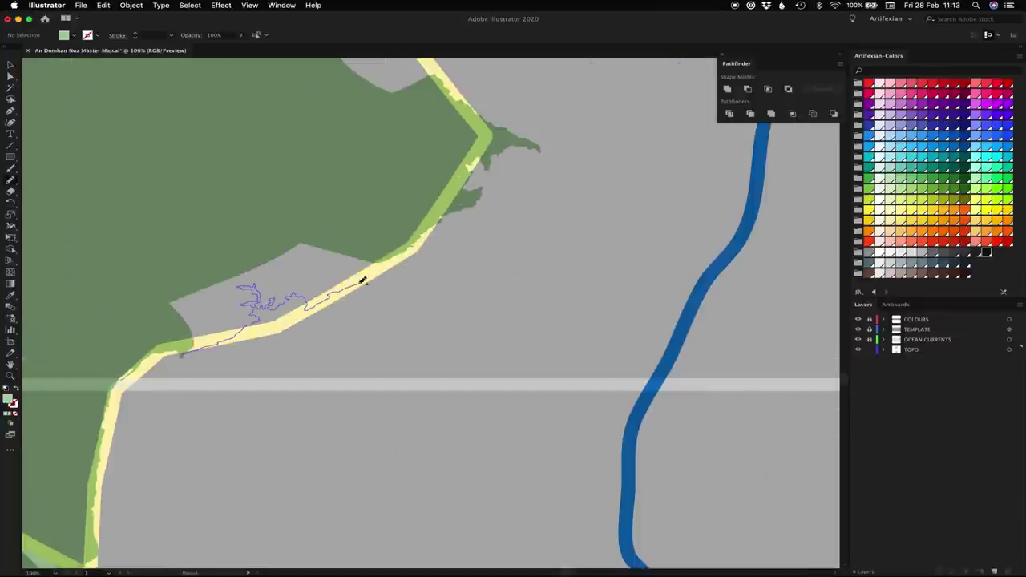
pyautogui.moveTo(369, 273); pyautogui.dragTo(380, 260)
# Step: Compare the coastline with the TEMPLATE layer hidden and shown, and trace the coast northwest of the eastern cape
pyautogui.press('super+0')
pyautogui.click(858, 329)
pyautogui.click(858, 330)
pyautogui.scroll(5, 455, 400)
pyautogui.press('super+plus')
pyautogui.moveTo(288, 310); pyautogui.dragTo(287, 309)
pyautogui.hscroll(3, 288, 309)
pyautogui.scroll(-2, 287, 309)
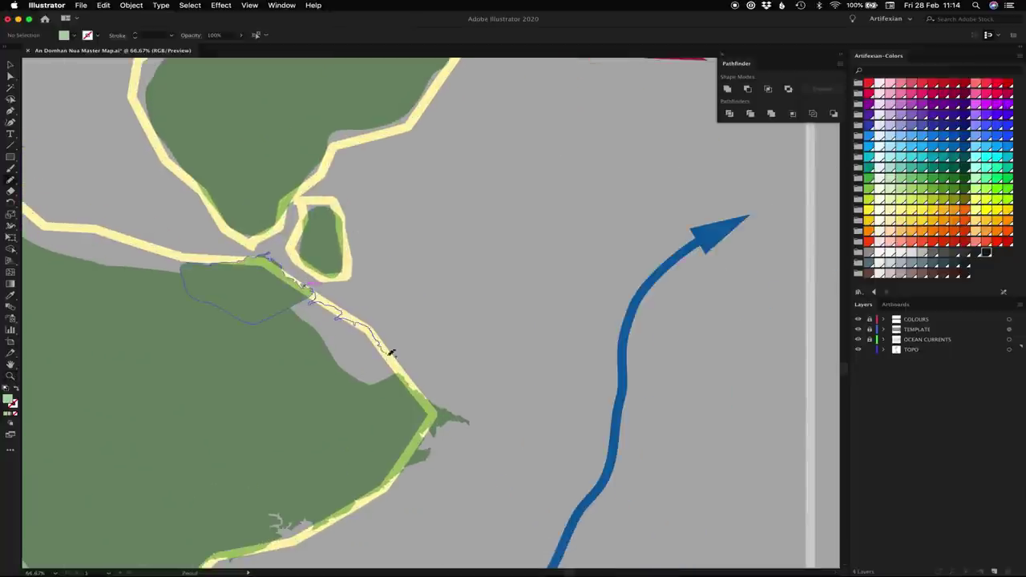
pyautogui.moveTo(382, 365); pyautogui.dragTo(405, 361)
# Step: Trace the islet in the strait and the west coast of the large island northeast of the southern landmass
pyautogui.hscroll(-5, 511, 227)
pyautogui.scroll(1, 512, 227)
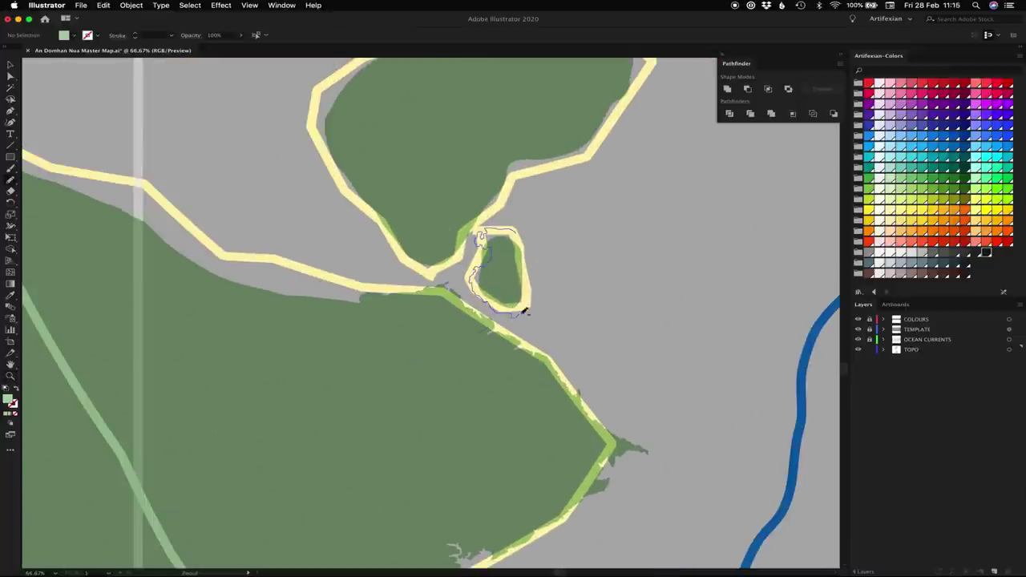
pyautogui.moveTo(520, 232); pyautogui.dragTo(519, 232)
pyautogui.moveTo(314, 90); pyautogui.dragTo(316, 127)
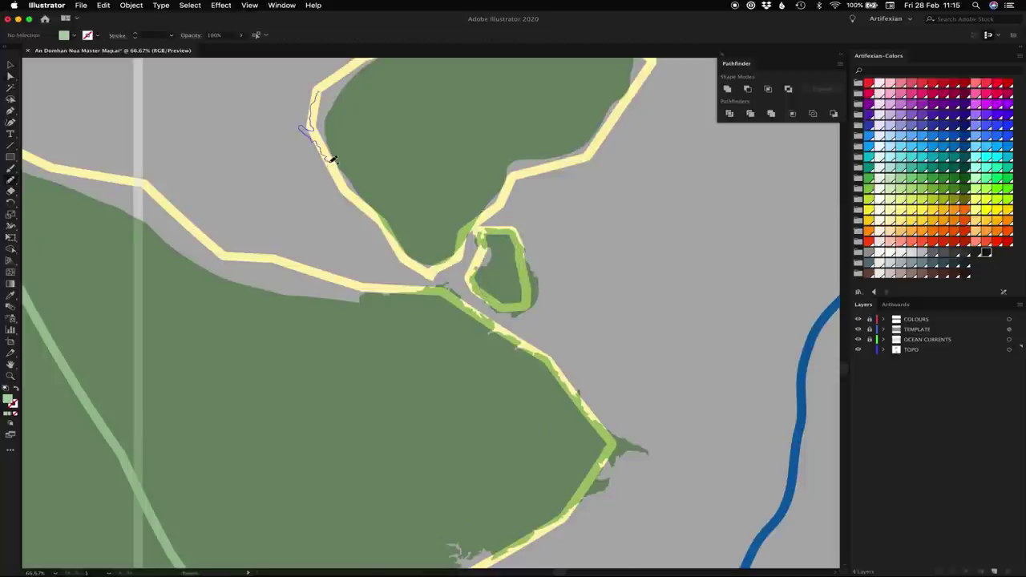
pyautogui.moveTo(373, 210); pyautogui.dragTo(395, 244)
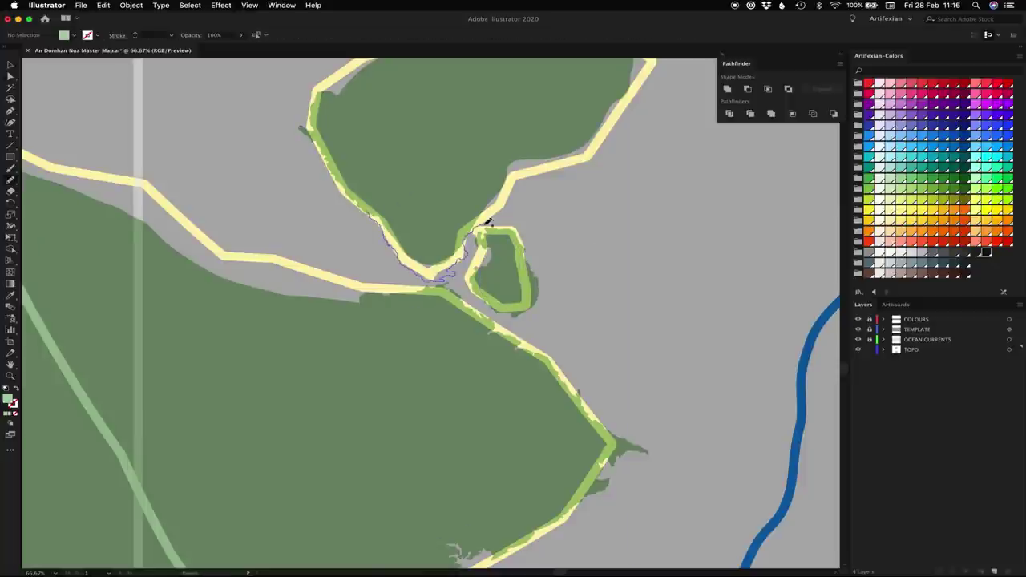
# Step: Complete the large northeastern island's outline along its southern, northern and eastern coasts with pencil shapes
pyautogui.moveTo(496, 214); pyautogui.dragTo(520, 174)
pyautogui.moveTo(594, 147); pyautogui.dragTo(603, 123)
pyautogui.scroll(3, 603, 123)
pyautogui.hscroll(2, 603, 124)
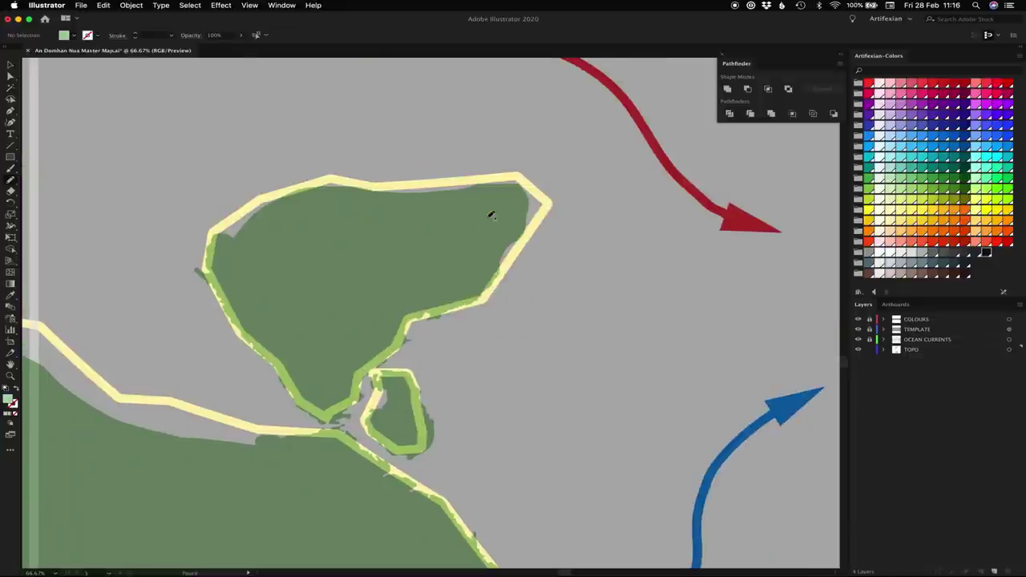
pyautogui.moveTo(313, 182)
pyautogui.mouseDown()
pyautogui.moveTo(324, 214)
pyautogui.moveTo(446, 178)
pyautogui.mouseUp()
pyautogui.moveTo(520, 250); pyautogui.dragTo(522, 253)
# Step: Trace the upper northeast coast of the southern landmass from the northern tip down to its inward bend
pyautogui.hscroll(-10, 513, 374)
pyautogui.scroll(3, 259, 199)
pyautogui.moveTo(301, 219); pyautogui.dragTo(307, 226)
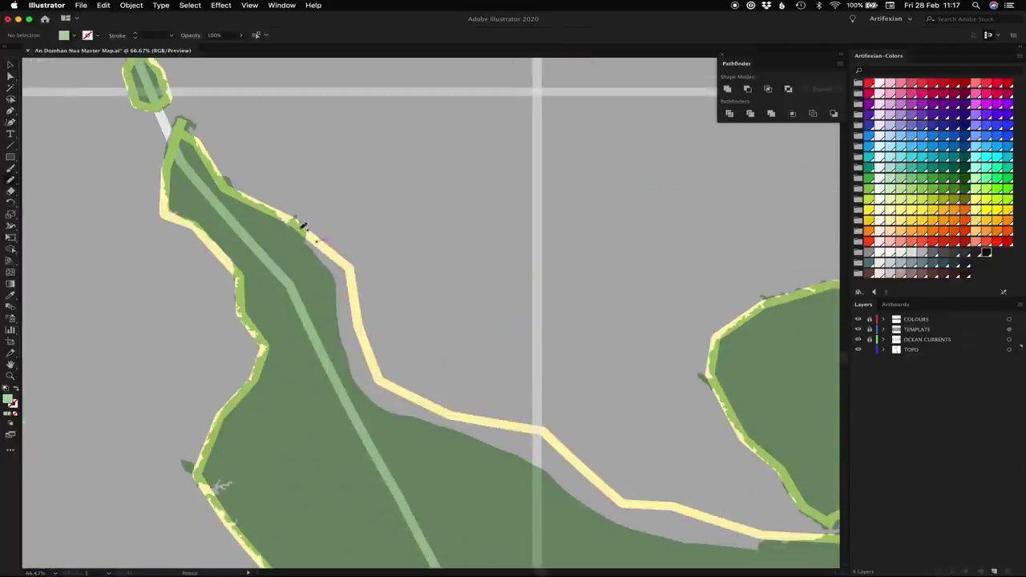
pyautogui.moveTo(361, 275); pyautogui.dragTo(361, 276)
pyautogui.scroll(-3, 337, 261)
pyautogui.hscroll(2, 337, 261)
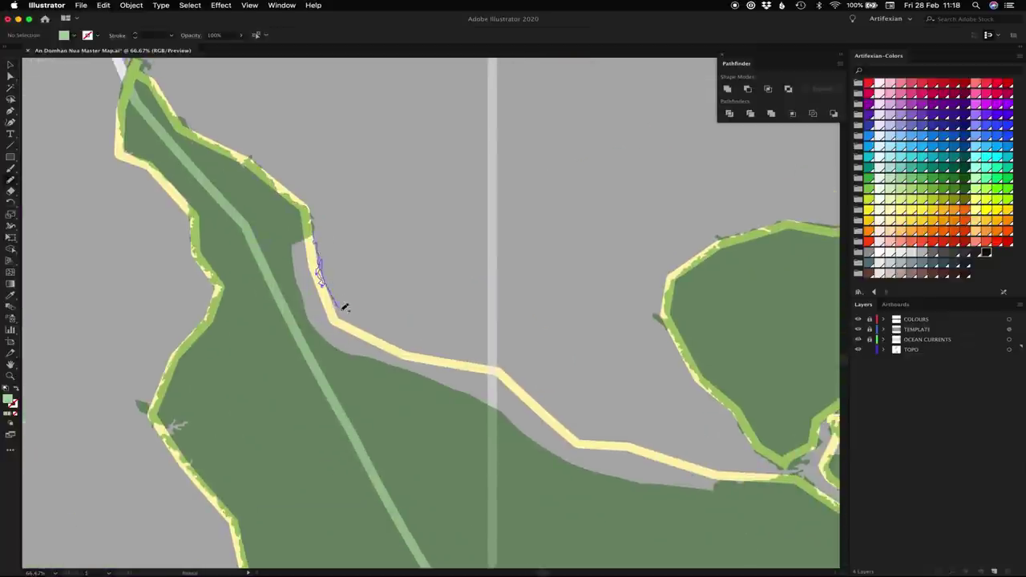
pyautogui.scroll(-3, 309, 248)
pyautogui.hscroll(2, 309, 248)
pyautogui.moveTo(341, 315)
pyautogui.mouseDown()
pyautogui.moveTo(312, 240)
pyautogui.moveTo(298, 276)
pyautogui.moveTo(341, 283)
pyautogui.mouseUp()
# Step: Continue the northeast coast of the southern landmass eastwards until it meets the traced coast beside the strait
pyautogui.scroll(-1, 336, 280)
pyautogui.hscroll(5, 337, 281)
pyautogui.moveTo(241, 268); pyautogui.dragTo(270, 275)
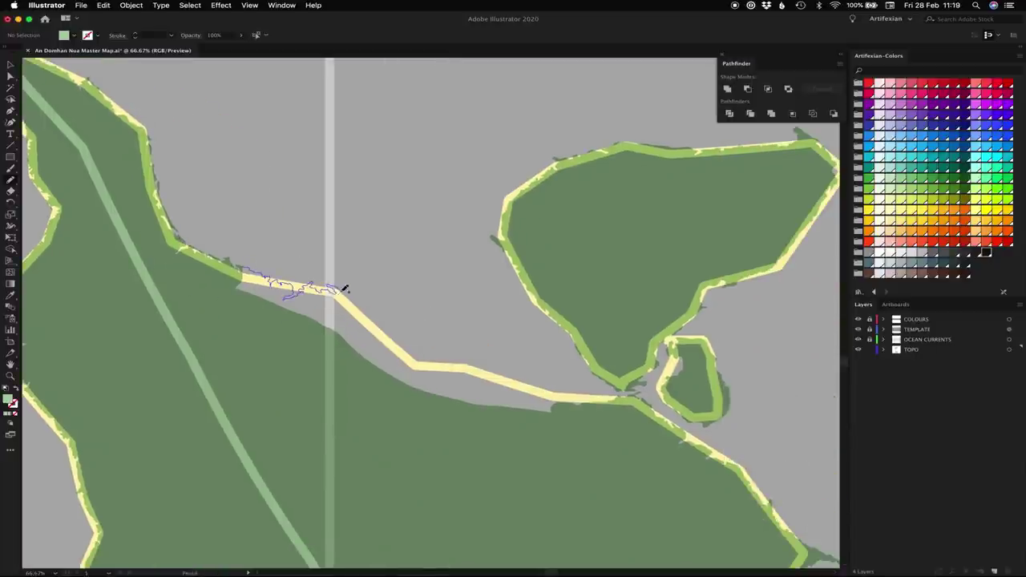
pyautogui.moveTo(321, 317); pyautogui.dragTo(321, 318)
pyautogui.scroll(-2, 321, 305)
pyautogui.hscroll(4, 321, 304)
pyautogui.moveTo(254, 250); pyautogui.dragTo(337, 308)
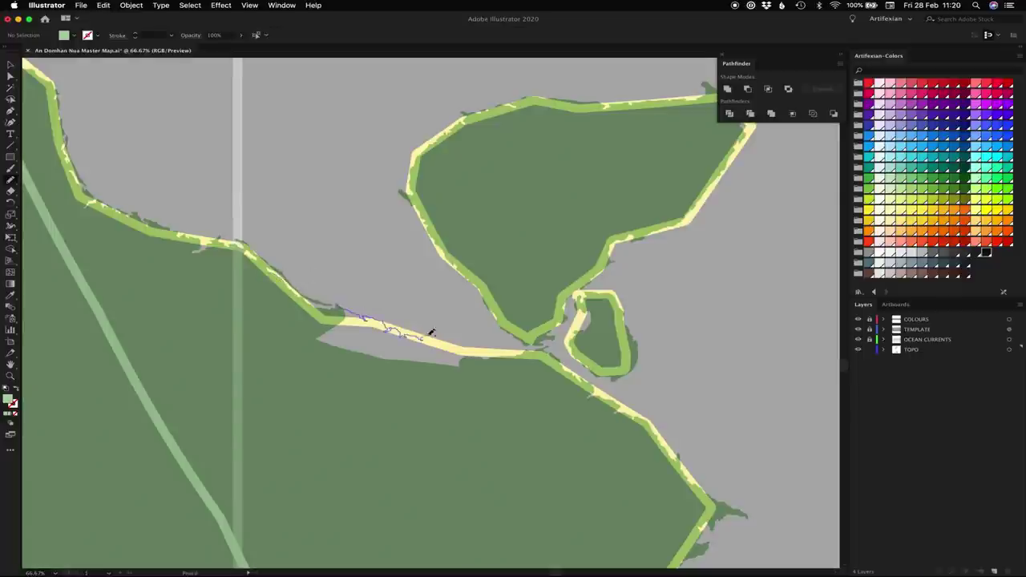
pyautogui.moveTo(430, 332); pyautogui.dragTo(431, 333)
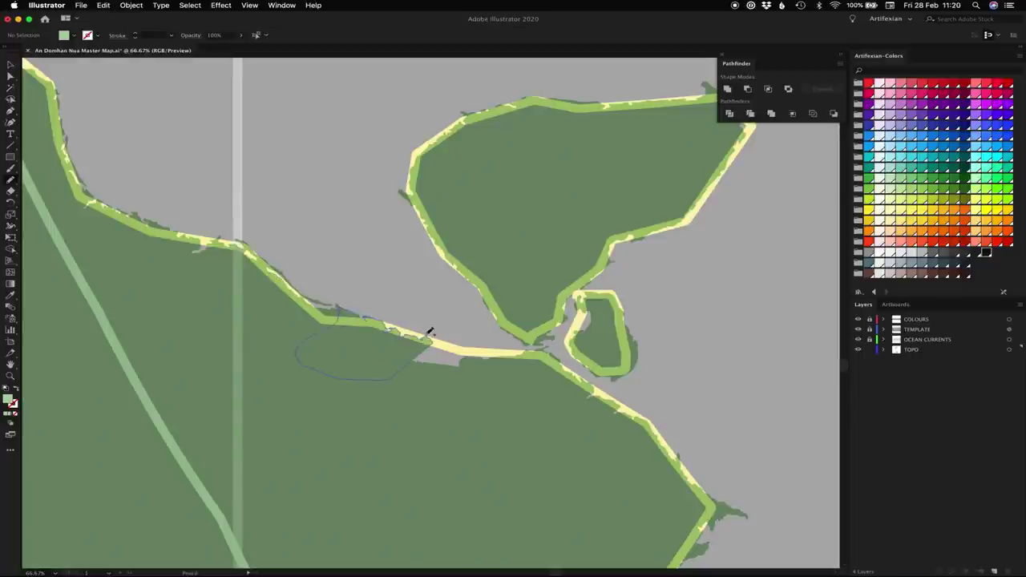
pyautogui.moveTo(509, 350); pyautogui.dragTo(433, 340)
# Step: Select all the matching green land shapes, unite them and deselect the result
pyautogui.press('v')
pyautogui.click(858, 330)
pyautogui.click(858, 329)
pyautogui.click(491, 299)
pyautogui.click(190, 5)
pyautogui.click(329, 137)
pyautogui.click(727, 89)
pyautogui.press('super+shift+a')
# Step: Review the whole map without the TEMPLATE layer, and add tiny pencil islets around the island chain north of the northern landmass
pyautogui.click(858, 330)
pyautogui.press('super+0')
pyautogui.click(858, 329)
pyautogui.doubleClick(858, 329)
pyautogui.scroll(7, 501, 324)
pyautogui.press('n')
pyautogui.scroll(-3, 552, 285)
pyautogui.hscroll(3, 552, 285)
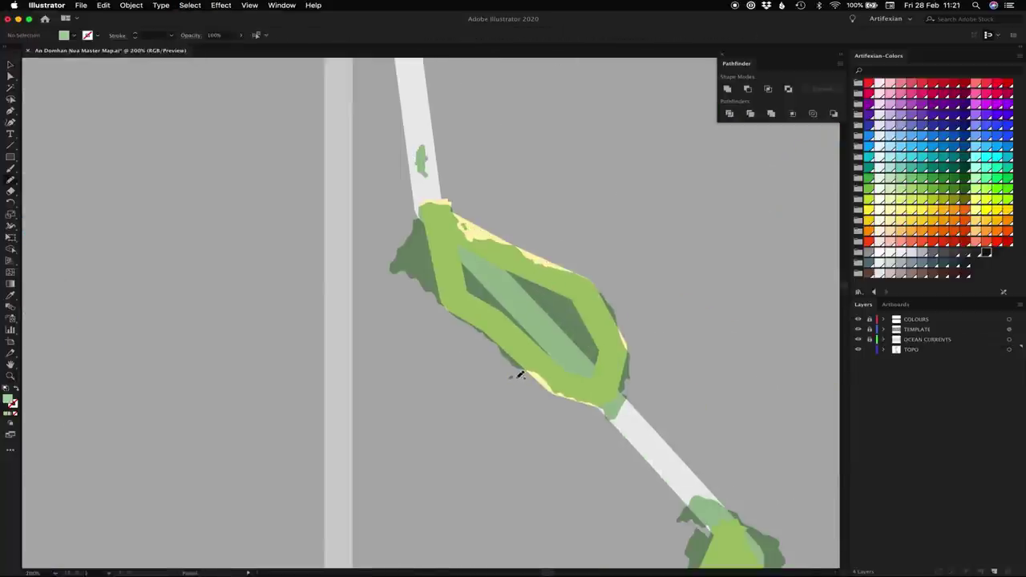
pyautogui.scroll(-10, 520, 374)
pyautogui.hscroll(8, 520, 373)
pyautogui.scroll(-12, 605, 309)
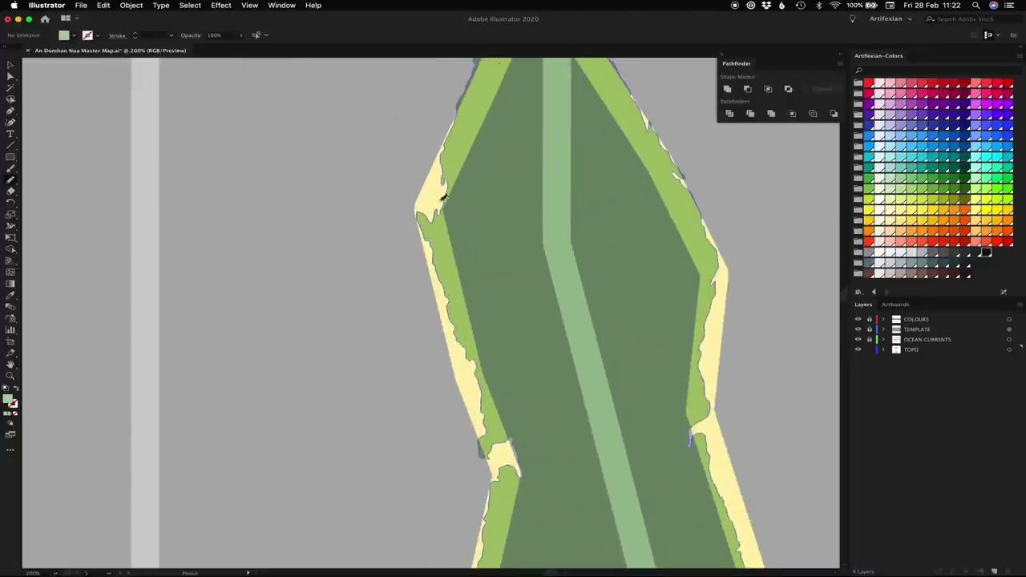
# Step: Add small pencil islets and coastal details along the north and west coasts of the northern landmass
pyautogui.scroll(-10, 482, 388)
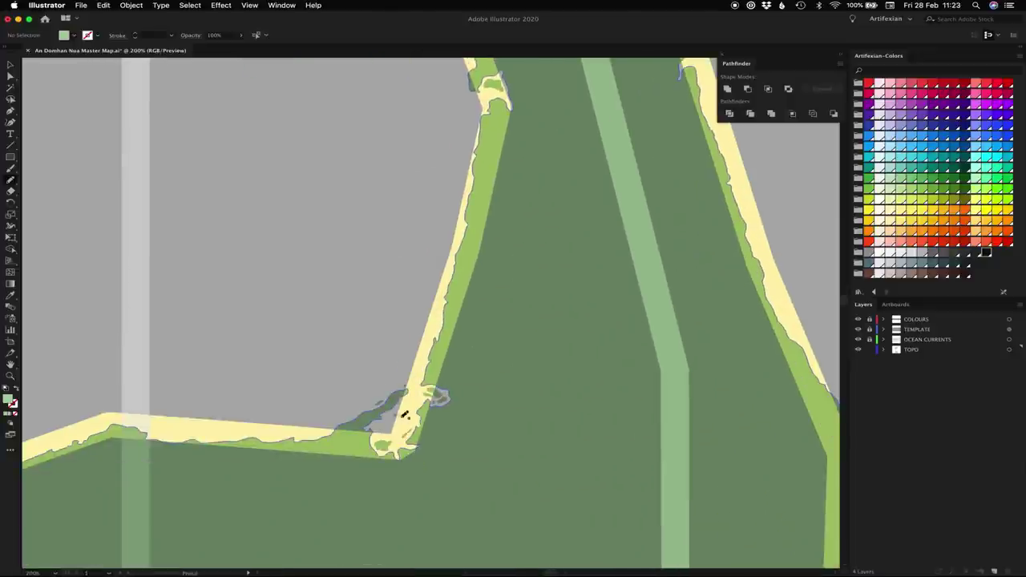
pyautogui.hscroll(-10, 465, 304)
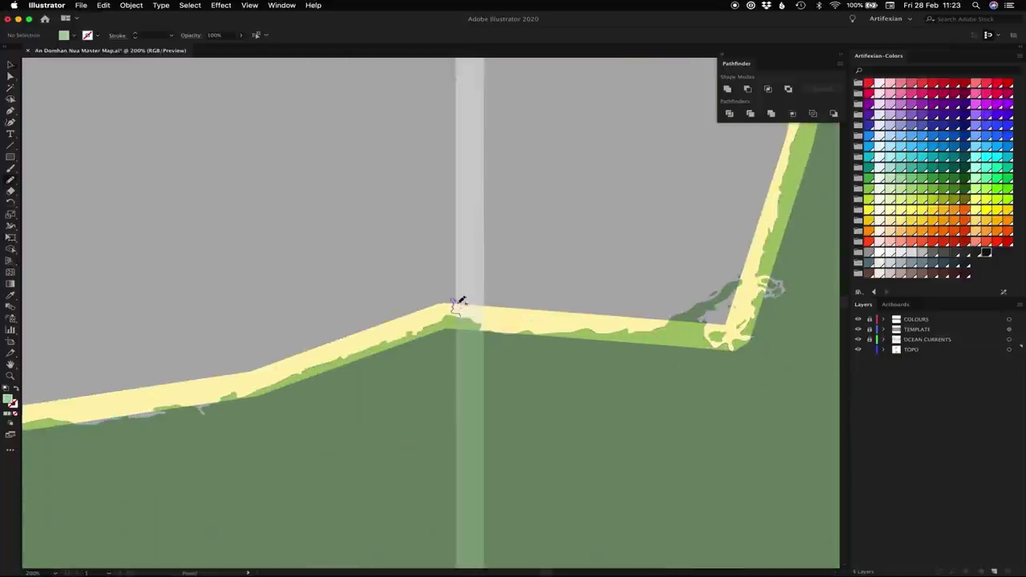
pyautogui.hscroll(-5, 421, 277)
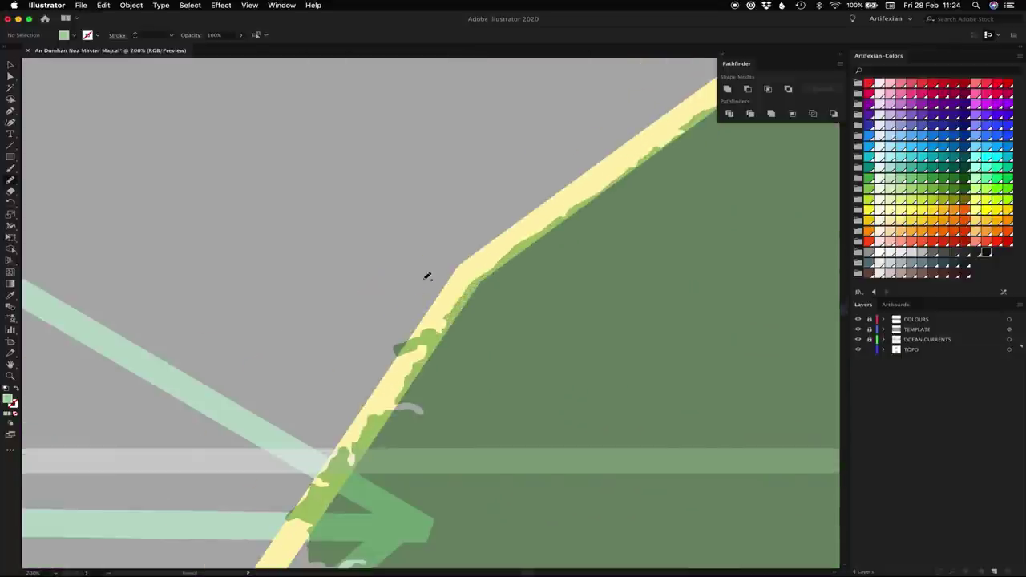
pyautogui.scroll(-8, 425, 369)
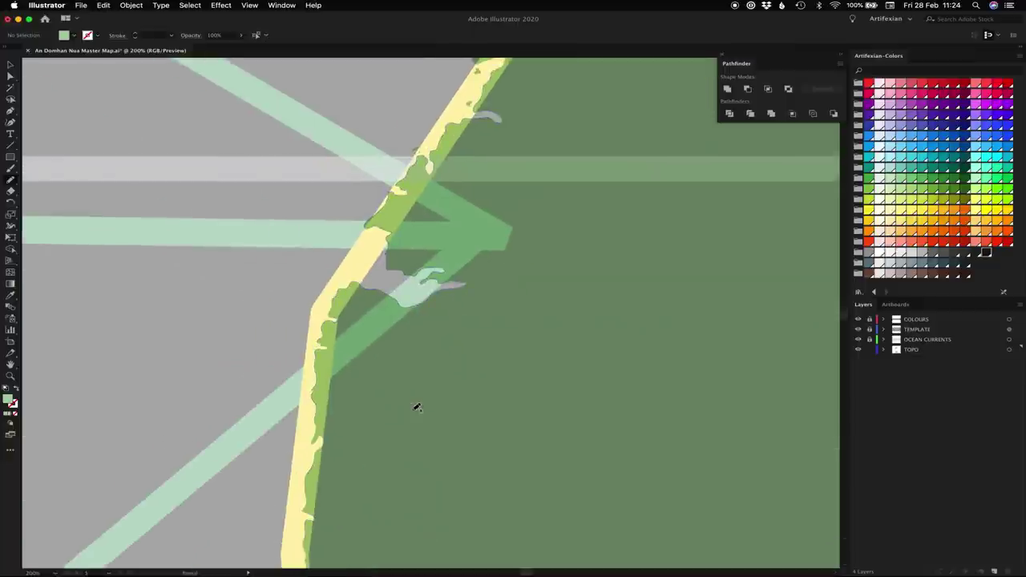
pyautogui.scroll(-6, 513, 288)
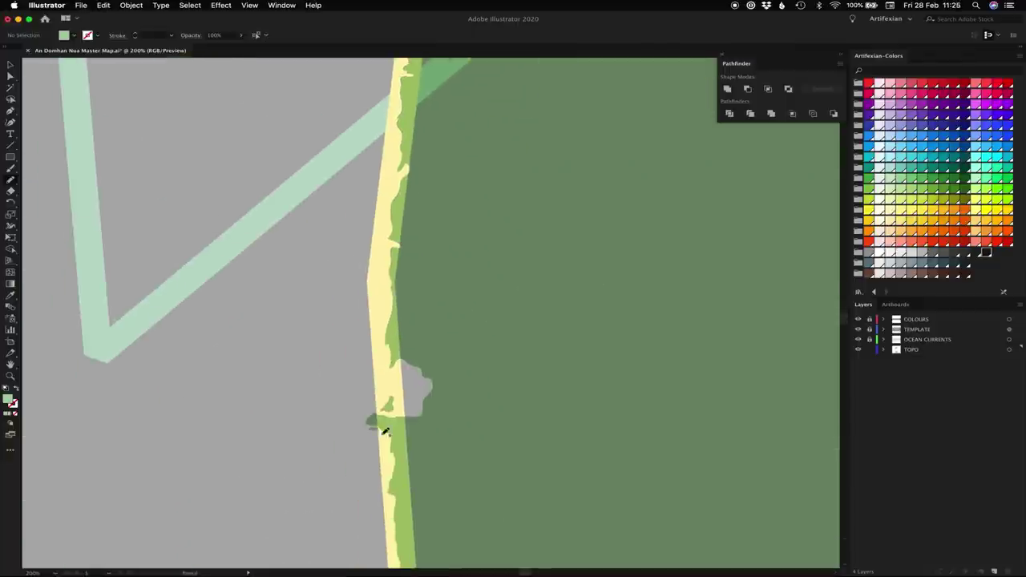
pyautogui.scroll(-8, 383, 430)
pyautogui.scroll(-10, 481, 377)
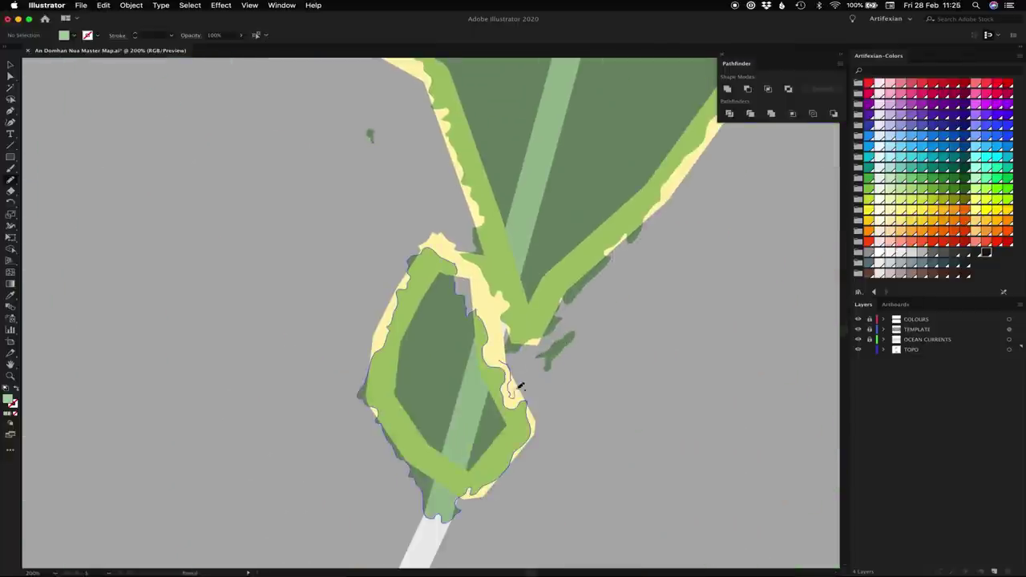
# Step: Draw small islets in and around the strait between the northern landmass's southern tip and the island beside it
pyautogui.moveTo(527, 392); pyautogui.dragTo(502, 361)
pyautogui.moveTo(486, 302); pyautogui.dragTo(499, 353)
pyautogui.moveTo(588, 401); pyautogui.dragTo(591, 400)
pyautogui.moveTo(408, 258); pyautogui.dragTo(400, 255)
pyautogui.scroll(-10, 403, 254)
pyautogui.scroll(12, 403, 253)
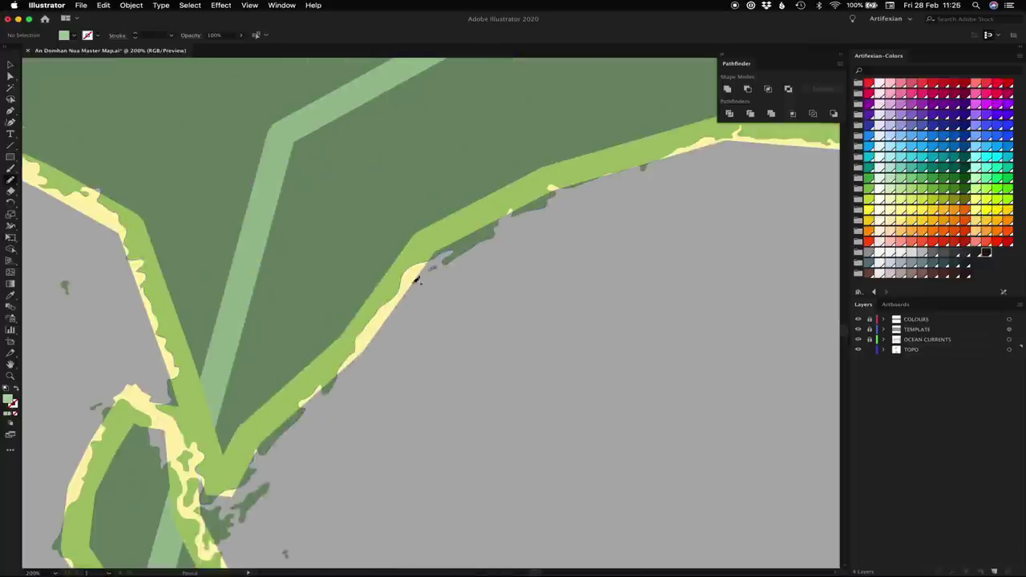
# Step: Draw small islets in the bay and offshore along the northern landmass's east coast, and beside the neighbouring small island
pyautogui.hscroll(8, 654, 172)
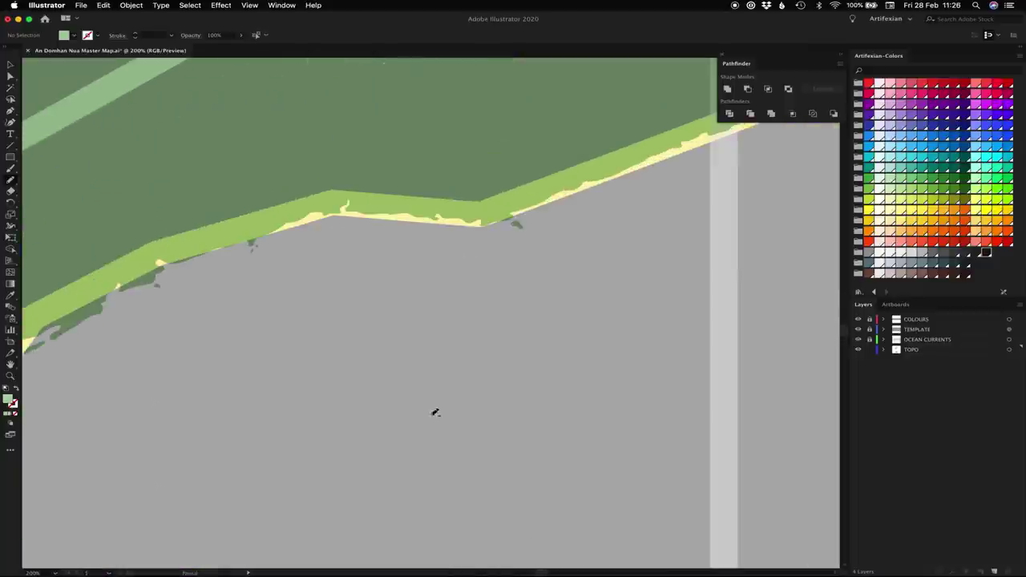
pyautogui.scroll(12, 498, 346)
pyautogui.click(466, 346)
pyautogui.moveTo(417, 346); pyautogui.dragTo(427, 331)
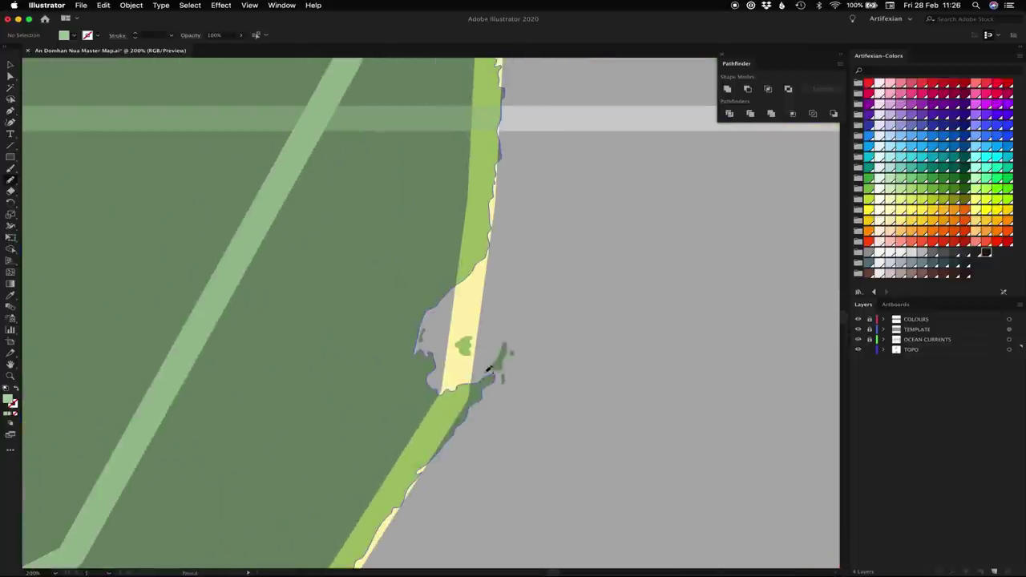
pyautogui.scroll(15, 524, 307)
pyautogui.hscroll(-10, 557, 188)
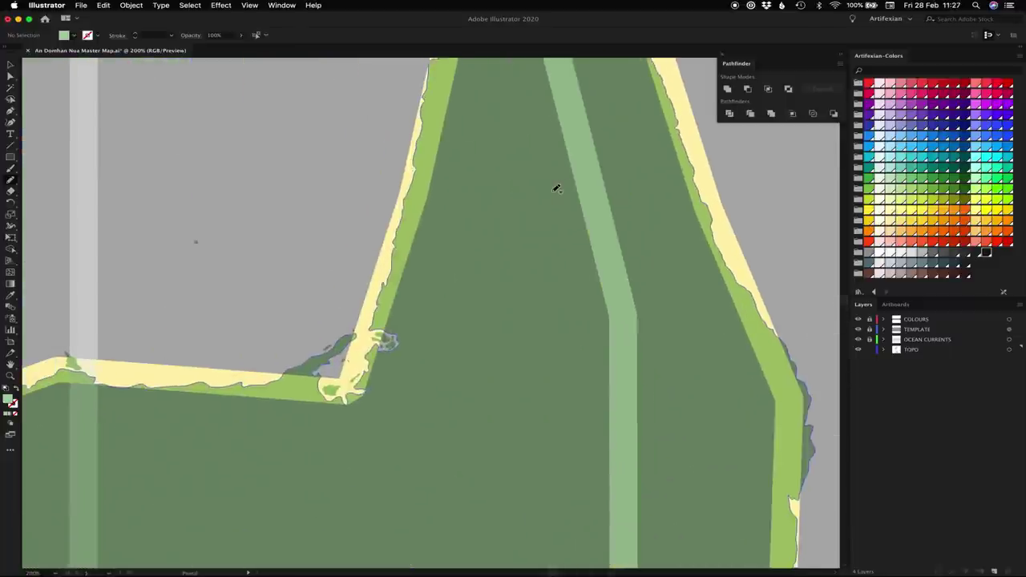
pyautogui.scroll(6, 311, 306)
pyautogui.hscroll(-12, 311, 306)
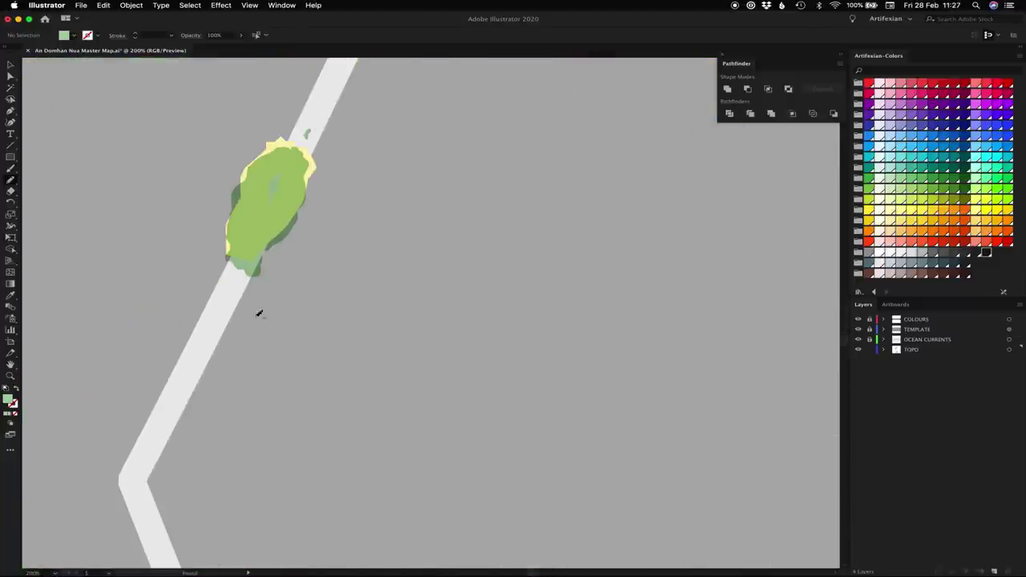
# Step: Draw small islets and coastal bits around the island chain and the southern landmass's northern tip
pyautogui.scroll(-12, 274, 255)
pyautogui.moveTo(285, 169)
pyautogui.mouseDown()
pyautogui.moveTo(287, 148)
pyautogui.moveTo(313, 169)
pyautogui.mouseUp()
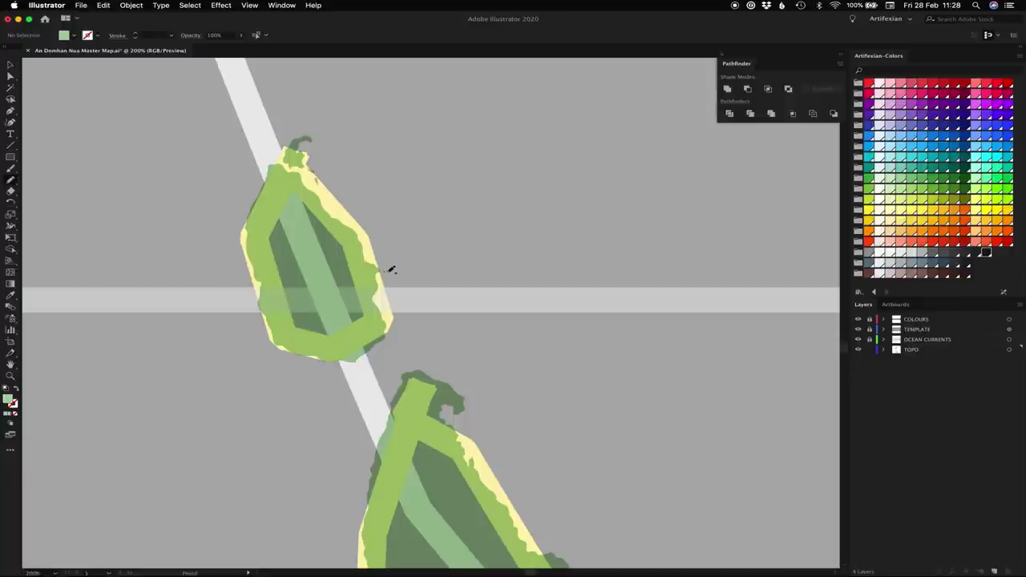
pyautogui.scroll(-5, 399, 267)
pyautogui.scroll(-15, 460, 183)
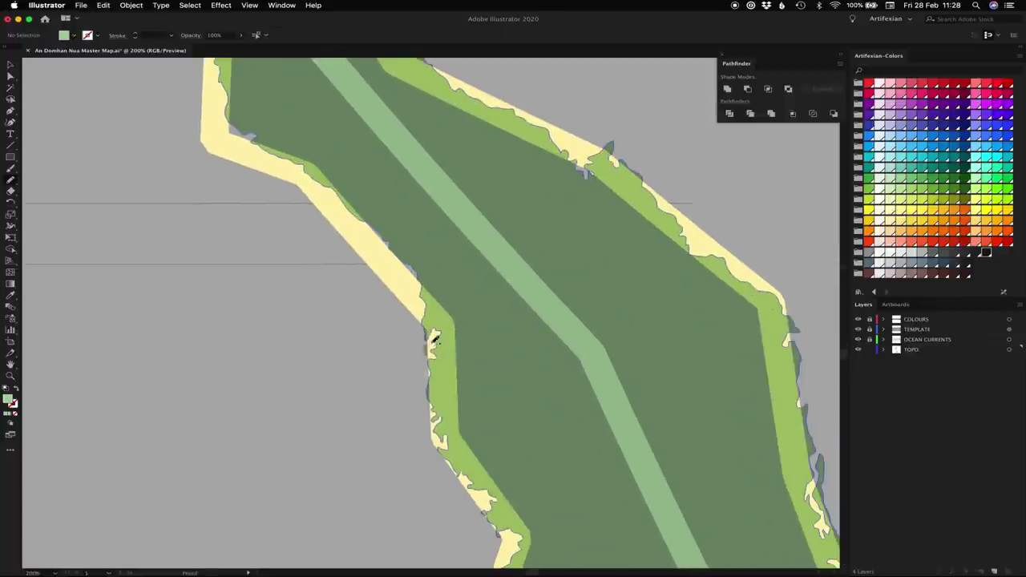
# Step: Draw delta islets in the branching river mouth on the southern landmass's west coast, plus a few specks offshore
pyautogui.scroll(-3, 440, 343)
pyautogui.scroll(-10, 324, 427)
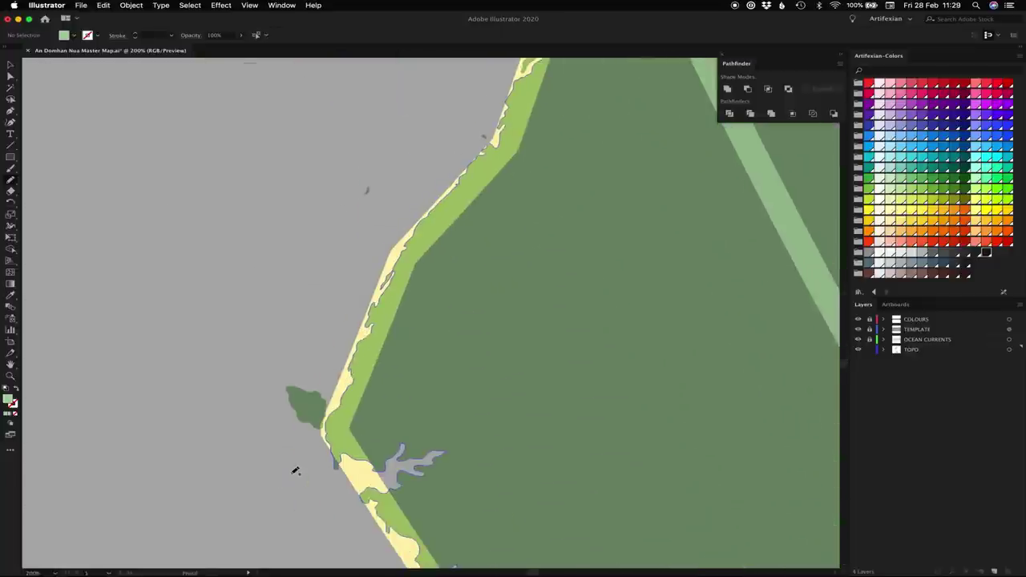
pyautogui.scroll(-6, 298, 387)
pyautogui.hscroll(2, 296, 305)
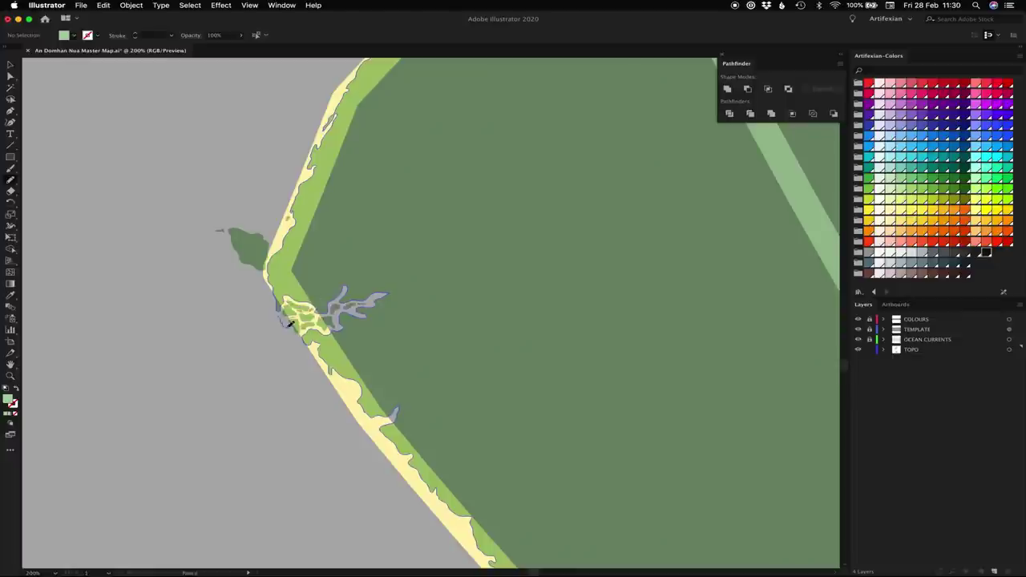
pyautogui.scroll(-15, 340, 310)
pyautogui.hscroll(4, 142, 420)
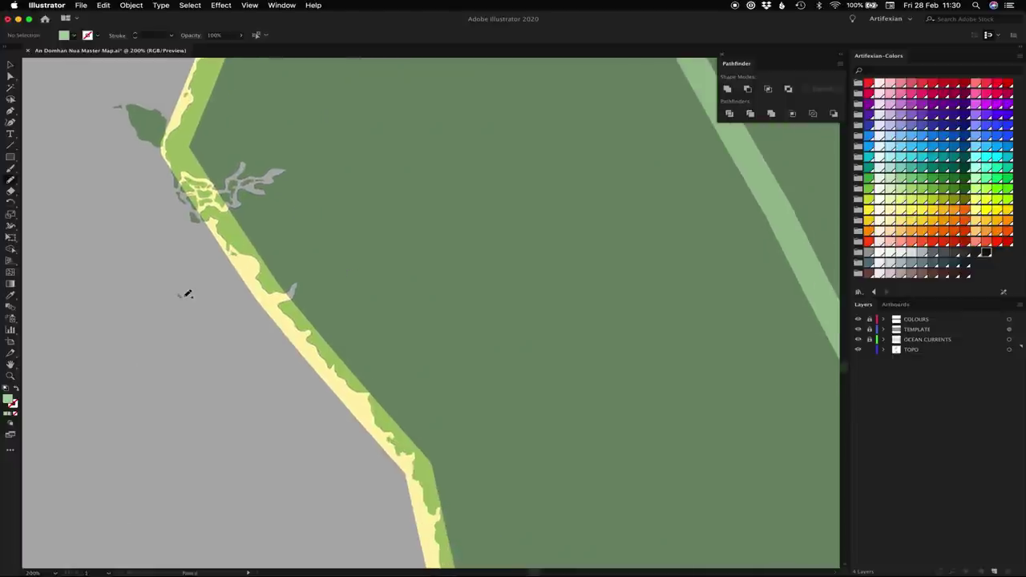
# Step: Draw small islets around the elongated southwestern island and along the southern landmass's south coast down to its tip
pyautogui.scroll(-15, 343, 357)
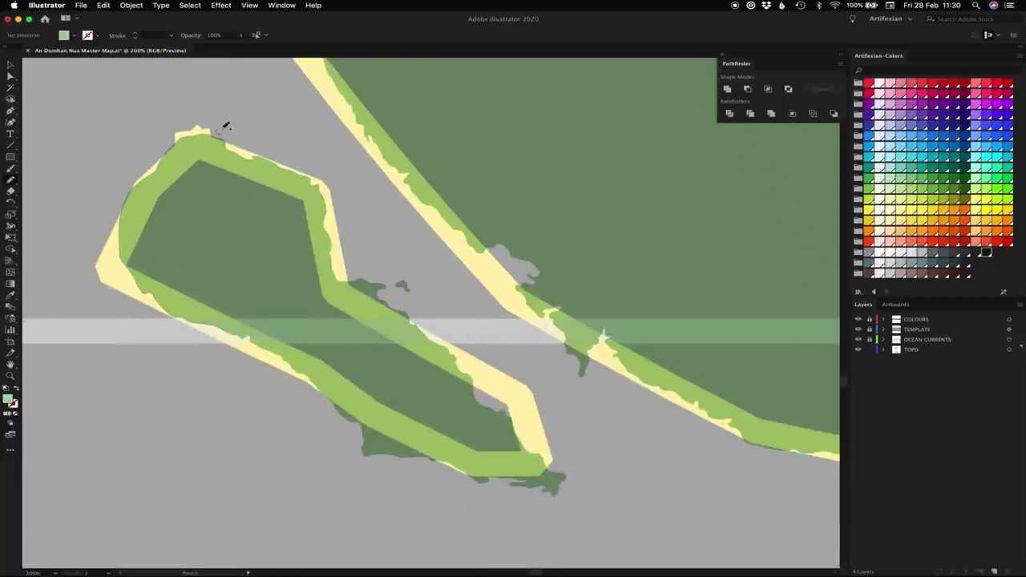
pyautogui.hscroll(5, 566, 537)
pyautogui.scroll(-3, 407, 389)
pyautogui.hscroll(15, 406, 389)
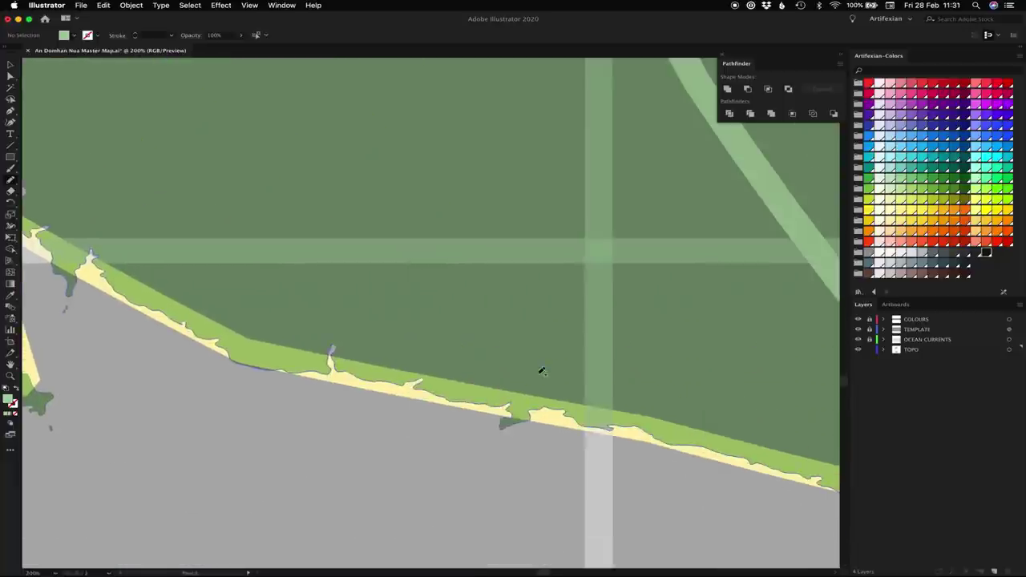
pyautogui.scroll(-10, 502, 413)
pyautogui.hscroll(8, 502, 413)
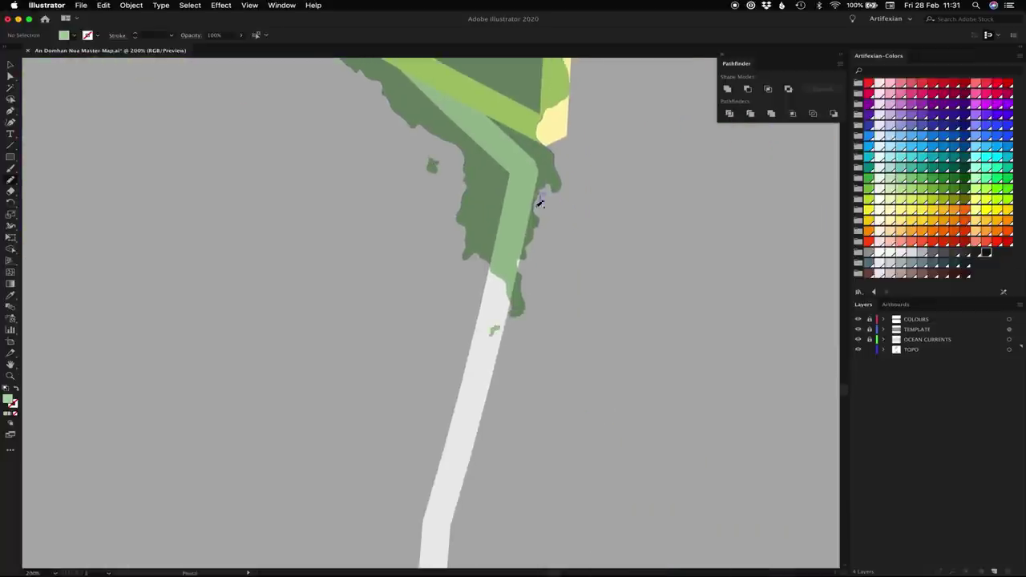
# Step: Draw islets in the branching bay on the southern landmass's southeast coast and a trail of specks off its eastern cape
pyautogui.scroll(15, 546, 211)
pyautogui.hscroll(10, 546, 211)
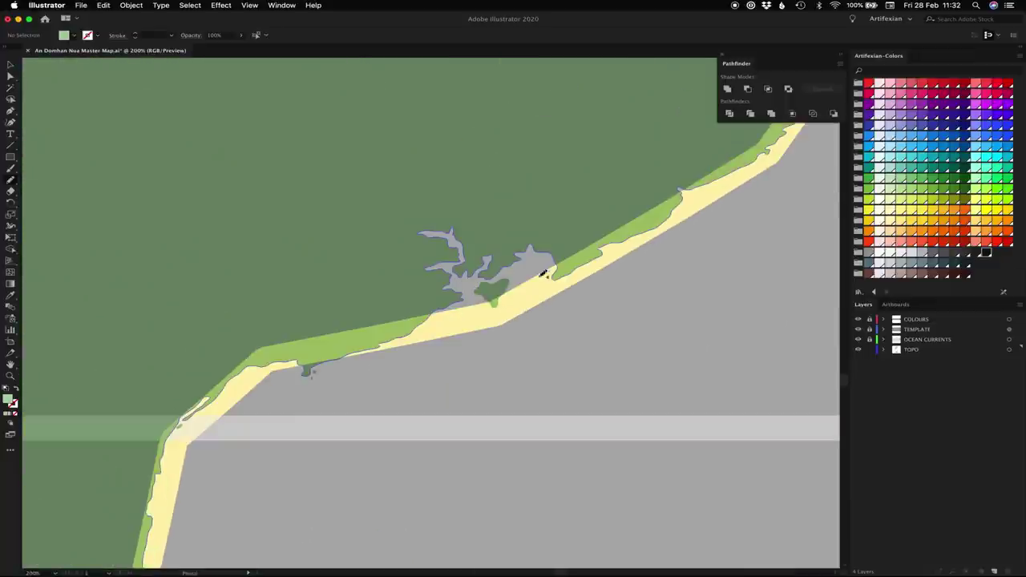
pyautogui.hscroll(10, 542, 268)
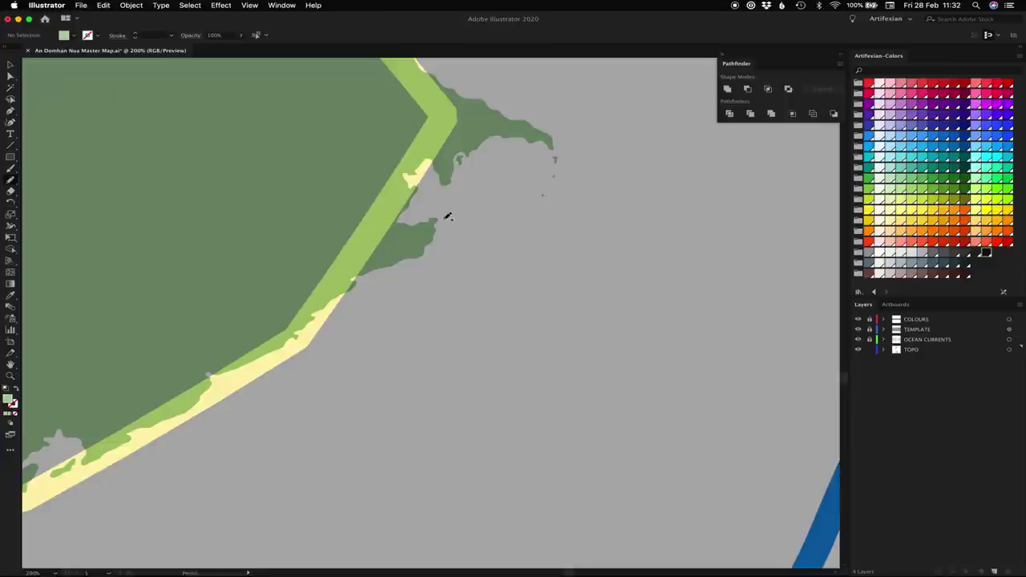
# Step: Draw small islets off the southern landmass's northeast coast, towards the eastern side of the strait
pyautogui.scroll(15, 487, 222)
pyautogui.hscroll(-10, 532, 275)
pyautogui.scroll(5, 485, 225)
pyautogui.moveTo(546, 174)
pyautogui.mouseDown()
pyautogui.moveTo(591, 153)
pyautogui.moveTo(579, 199)
pyautogui.moveTo(591, 165)
pyautogui.mouseUp()
pyautogui.moveTo(486, 300); pyautogui.dragTo(504, 295)
pyautogui.moveTo(437, 312); pyautogui.dragTo(453, 314)
pyautogui.moveTo(366, 277)
pyautogui.mouseDown()
pyautogui.moveTo(391, 278)
pyautogui.moveTo(368, 276)
pyautogui.mouseUp()
# Step: Draw islets along the southern landmass's north coast near the strait and at the strait's western mouth
pyautogui.hscroll(-8, 561, 281)
pyautogui.scroll(3, 561, 282)
pyautogui.moveTo(598, 301); pyautogui.dragTo(604, 305)
pyautogui.moveTo(335, 355); pyautogui.dragTo(328, 350)
pyautogui.moveTo(408, 370); pyautogui.dragTo(418, 365)
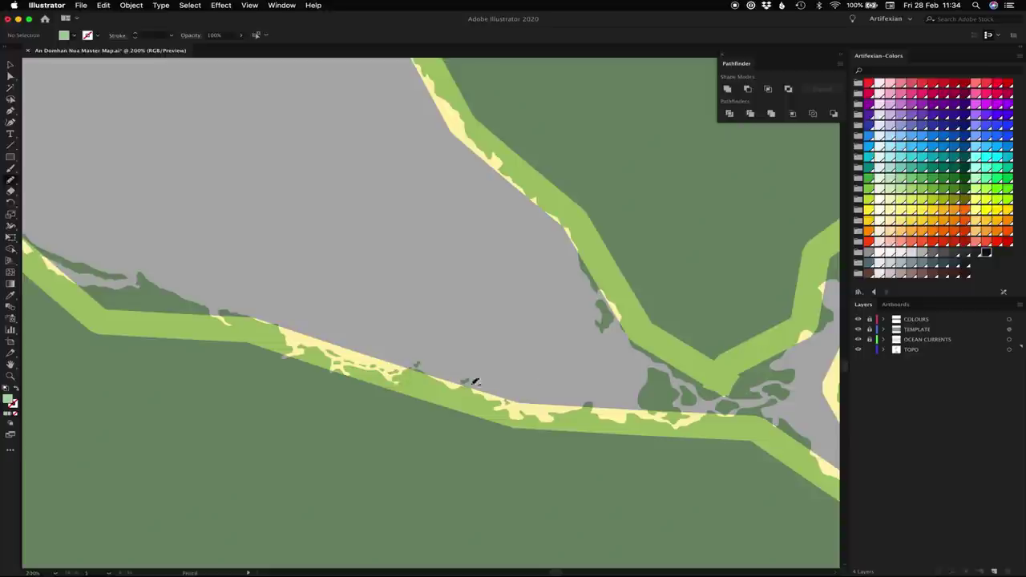
pyautogui.moveTo(611, 409); pyautogui.dragTo(625, 408)
pyautogui.moveTo(642, 370); pyautogui.dragTo(632, 353)
# Step: Extend the islets westward along the southern landmass's north coast, filling its lagoons and adding thin barrier islands offshore
pyautogui.hscroll(-8, 630, 350)
pyautogui.scroll(3, 629, 350)
pyautogui.moveTo(354, 345); pyautogui.dragTo(363, 348)
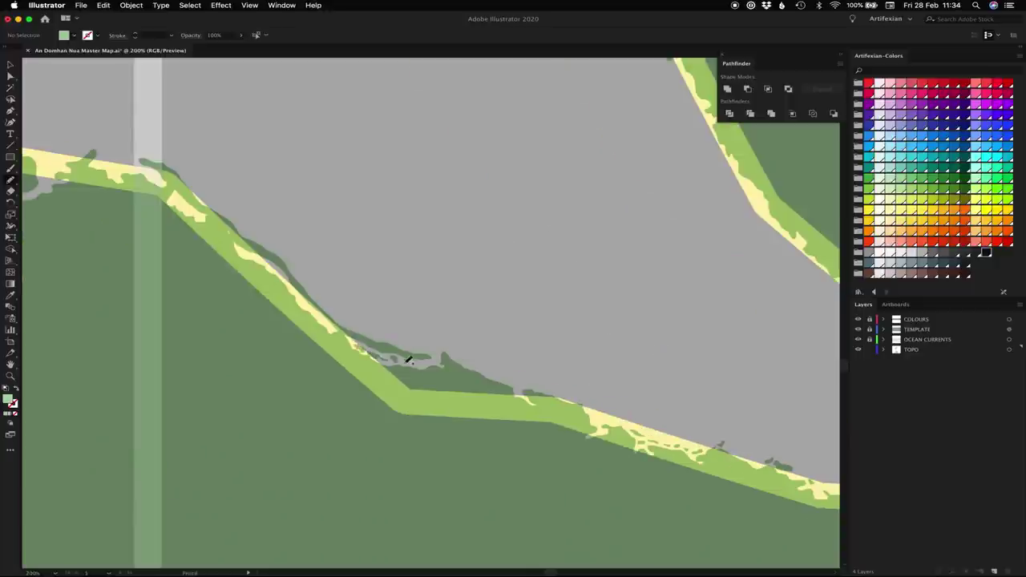
pyautogui.hscroll(-8, 428, 360)
pyautogui.scroll(3, 428, 361)
pyautogui.moveTo(640, 331); pyautogui.dragTo(576, 325)
pyautogui.moveTo(550, 323); pyautogui.dragTo(517, 309)
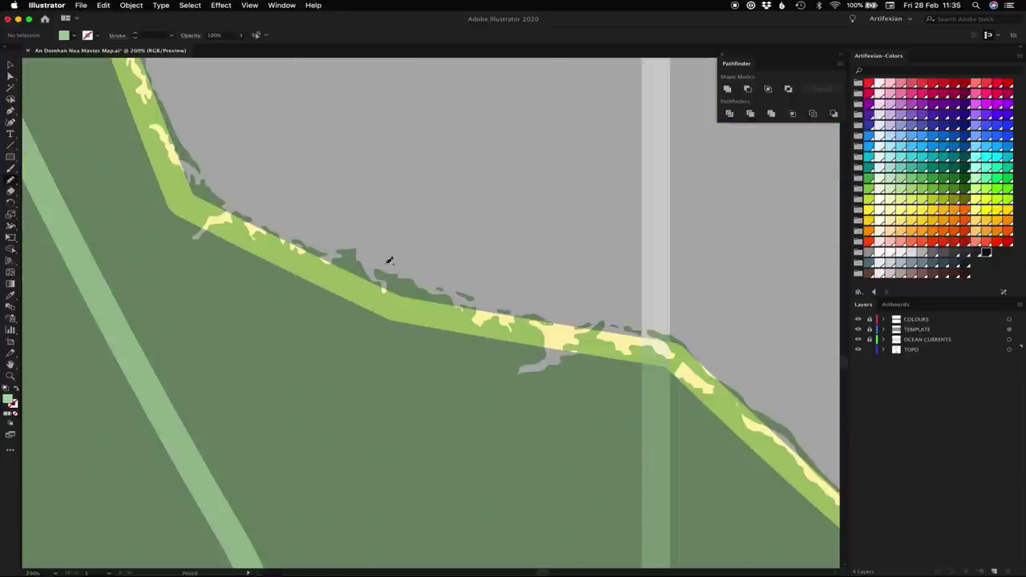
pyautogui.moveTo(207, 178); pyautogui.dragTo(231, 196)
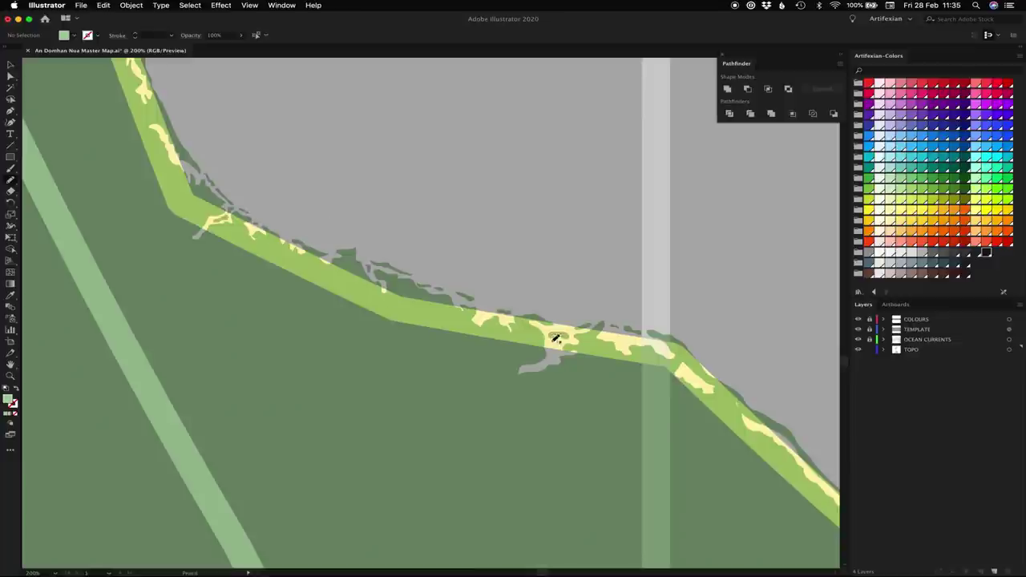
# Step: Fill the remaining inlets and lagoons on the southern landmass's north coast with clusters of tiny islets
pyautogui.hscroll(10, 583, 277)
pyautogui.scroll(-3, 583, 276)
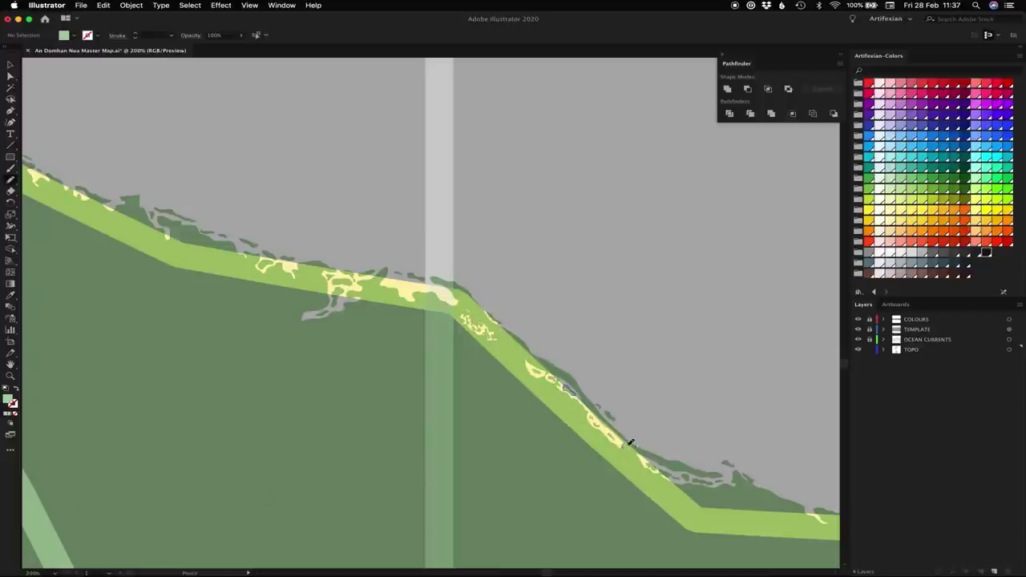
pyautogui.scroll(10, 341, 243)
pyautogui.scroll(10, 412, 230)
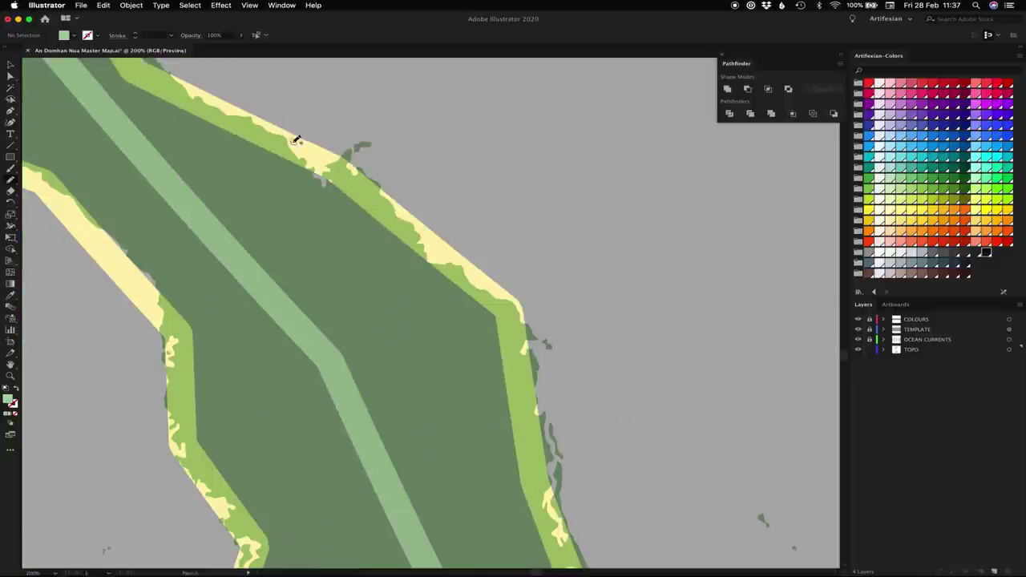
# Step: Draw a large irregular island filling the western mouth of the strait between the southern landmass and its northeastern neighbour
pyautogui.press('super+minus')
pyautogui.press('super+minus')
pyautogui.press('super+minus')
pyautogui.press('super+minus')
pyautogui.press('super+minus')
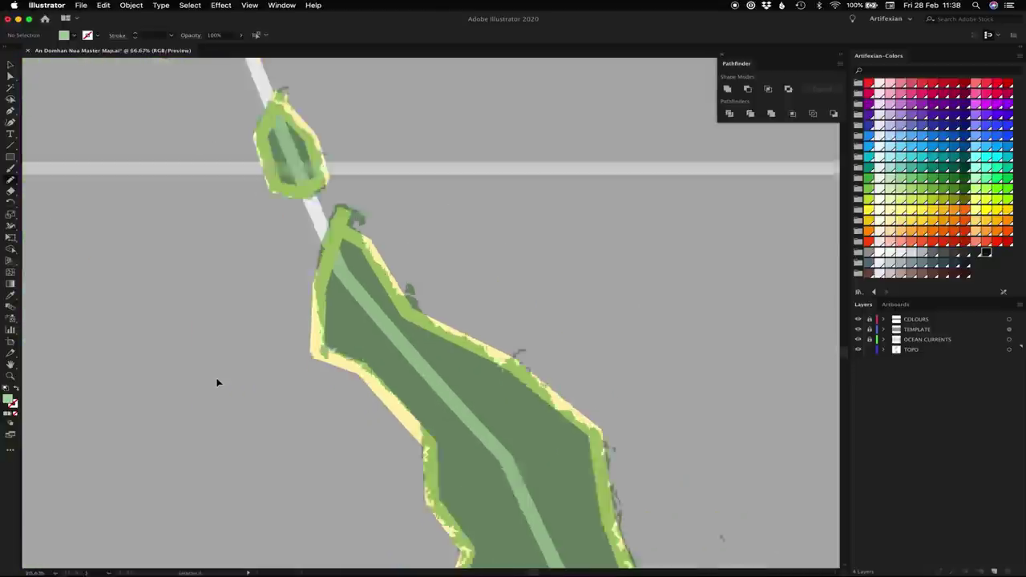
pyautogui.hscroll(5, 410, 137)
pyautogui.press('super+equal')
pyautogui.press('super+equal')
pyautogui.press('super+equal')
pyautogui.press('super+equal')
pyautogui.moveTo(471, 365); pyautogui.dragTo(440, 463)
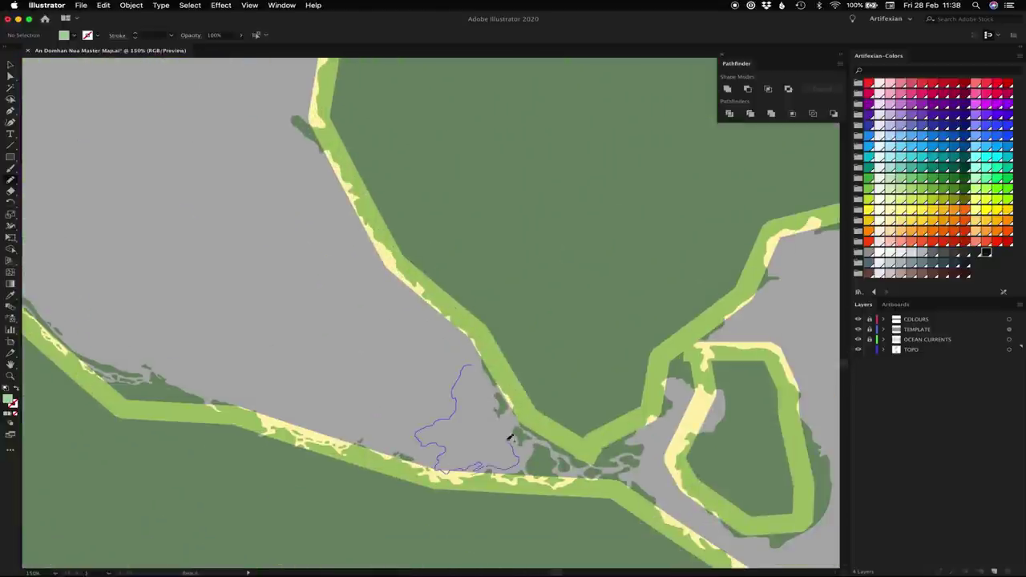
pyautogui.moveTo(499, 433); pyautogui.dragTo(509, 385)
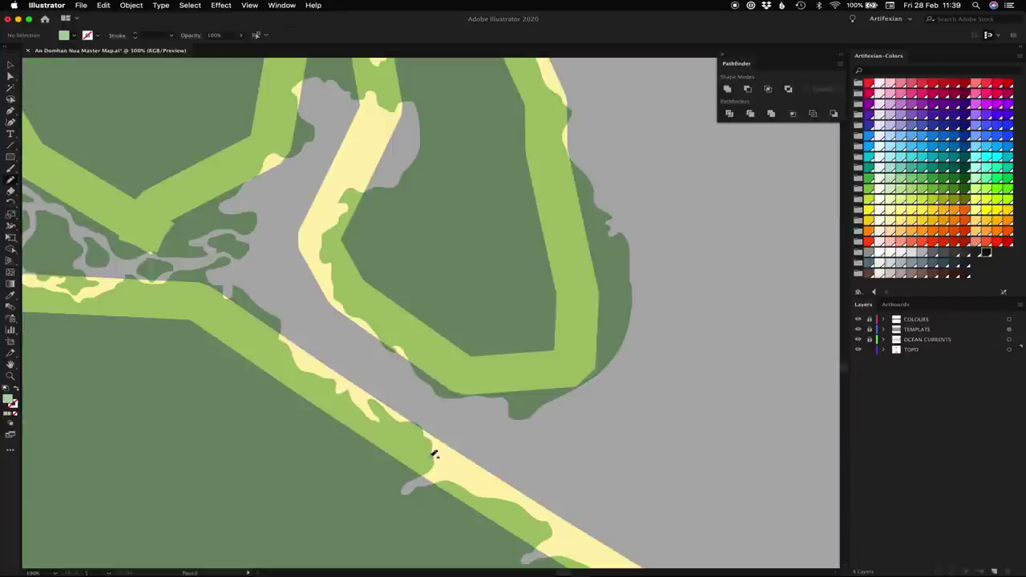
# Step: Draw land narrowing the strait's southeastern channel, fill beside the large island, and extend the headland on the northeastern landmass's coast
pyautogui.moveTo(430, 452); pyautogui.dragTo(414, 366)
pyautogui.moveTo(351, 392); pyautogui.dragTo(417, 405)
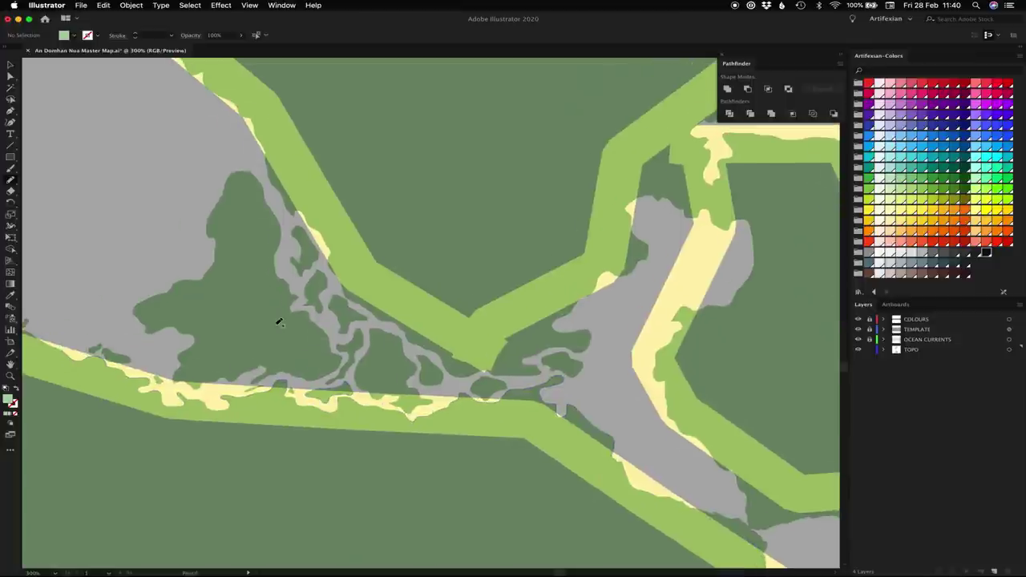
pyautogui.moveTo(282, 275); pyautogui.dragTo(315, 237)
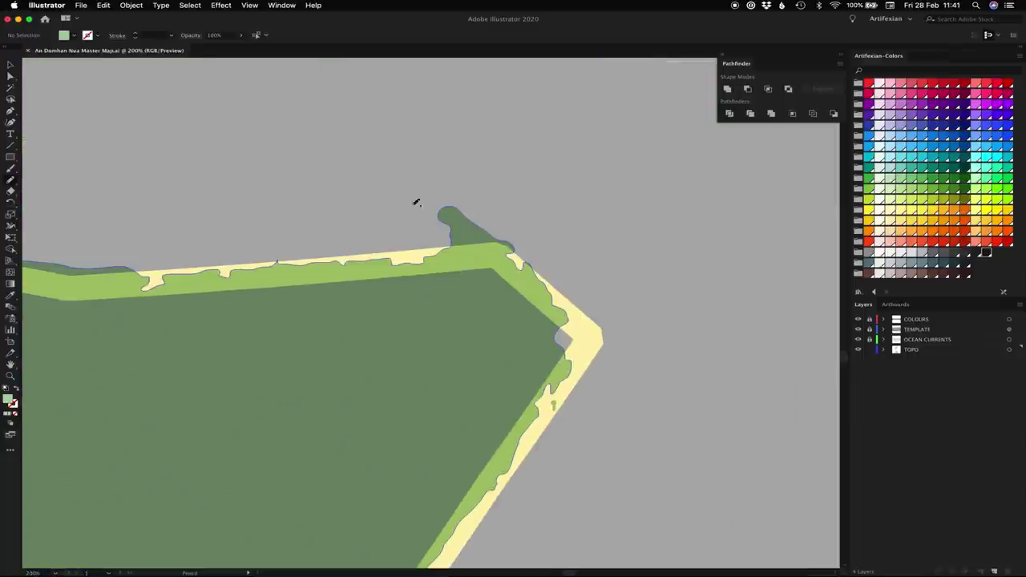
pyautogui.moveTo(414, 201); pyautogui.dragTo(497, 229)
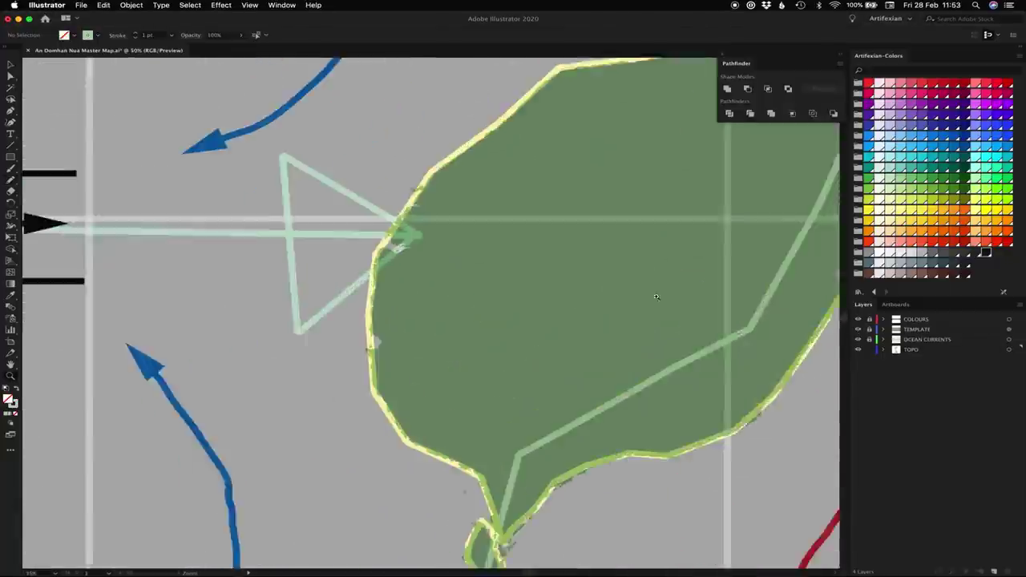
# Step: Switch to a black fill without stroke and draw a large irregular lake in the northern landmass's northwest
pyautogui.moveTo(656, 296); pyautogui.dragTo(561, 297)
pyautogui.moveTo(310, 280)
pyautogui.mouseDown()
pyautogui.moveTo(383, 323)
pyautogui.moveTo(371, 342)
pyautogui.mouseUp()
pyautogui.hotkey('shift', 'x')
pyautogui.click(987, 252)
pyautogui.press('n')
pyautogui.press('super+plus')
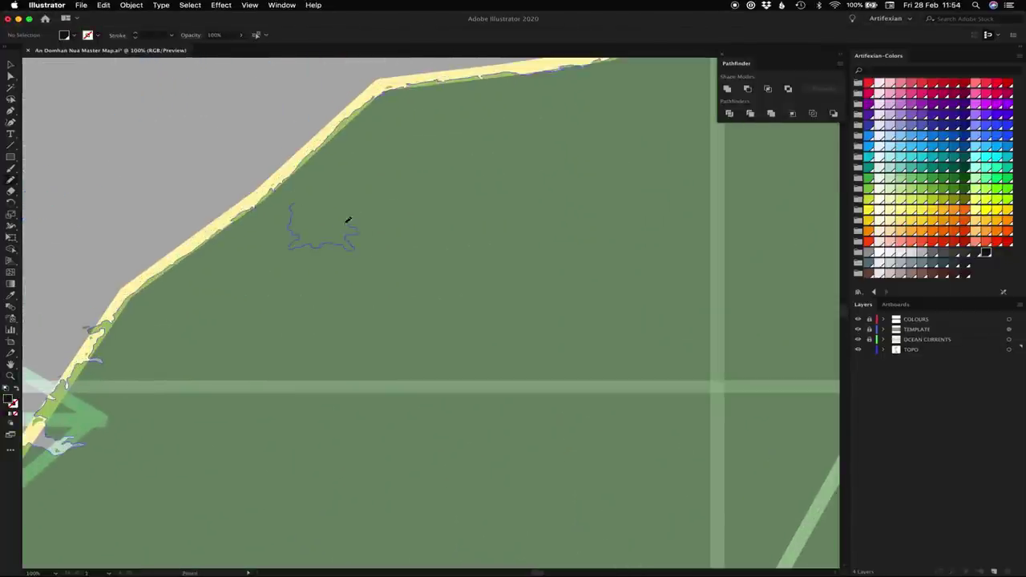
pyautogui.moveTo(338, 225); pyautogui.dragTo(404, 142)
pyautogui.moveTo(299, 200); pyautogui.dragTo(290, 209)
# Step: Select all unlocked artwork and make it a compound path to cut the large lake out of the land
pyautogui.press('super+minus')
pyautogui.press('super+minus')
pyautogui.press('super+a')
pyautogui.press('super+8')
# Step: Draw a chain of small black lakes between the large lake and the northwest coast, plus one west of the lake
pyautogui.press('super+plus')
pyautogui.press('super+plus')
pyautogui.press('super+plus')
pyautogui.press('super+plus')
pyautogui.press('super+plus')
pyautogui.moveTo(343, 271); pyautogui.dragTo(371, 248)
pyautogui.press('super+z')
pyautogui.moveTo(378, 239); pyautogui.dragTo(393, 229)
pyautogui.moveTo(398, 221); pyautogui.dragTo(443, 177)
pyautogui.moveTo(452, 167); pyautogui.dragTo(486, 157)
pyautogui.moveTo(337, 276); pyautogui.dragTo(344, 272)
pyautogui.moveTo(285, 412); pyautogui.dragTo(271, 408)
pyautogui.press('super+1')
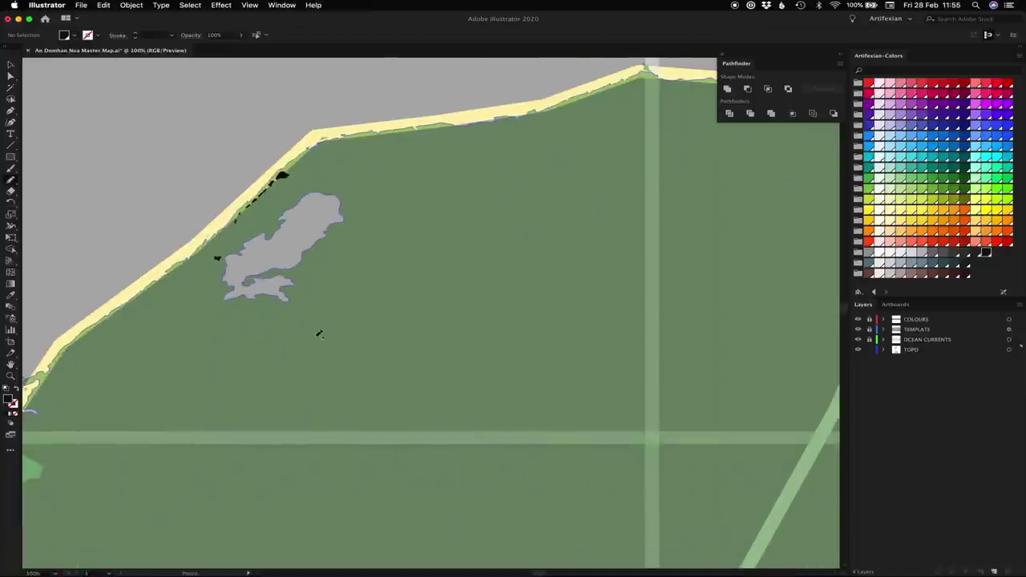
# Step: Scatter small black lakes across the northern landmass's western and central interior, with thin elongated ones south of the large lake
pyautogui.scroll(-3, 747, 320)
pyautogui.hscroll(-4, 747, 321)
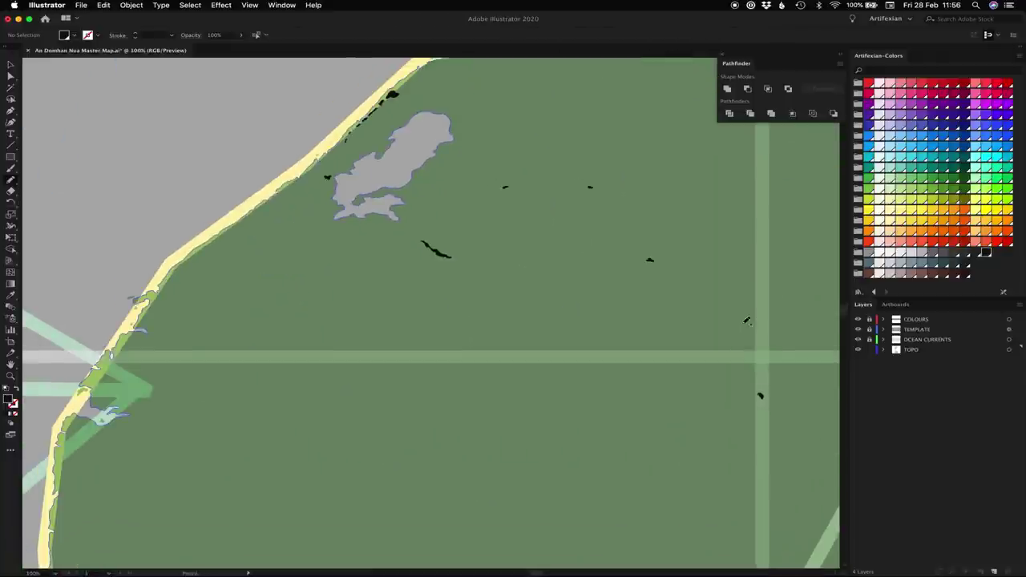
pyautogui.scroll(5, 431, 313)
pyautogui.hscroll(5, 430, 313)
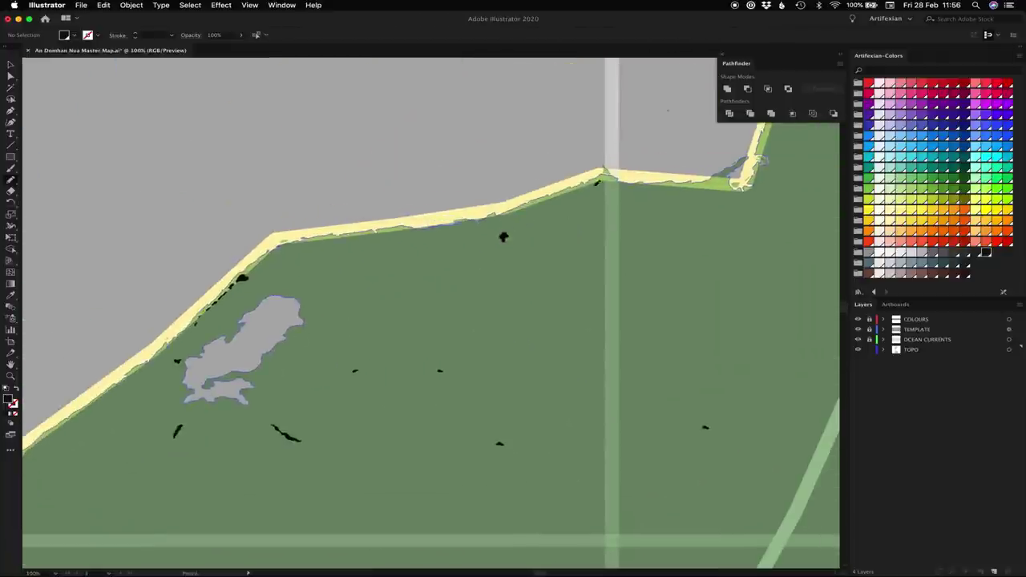
pyautogui.scroll(-7, 430, 312)
pyautogui.hscroll(-10, 431, 313)
pyautogui.scroll(-5, 339, 363)
pyautogui.hscroll(2, 339, 363)
pyautogui.moveTo(410, 345); pyautogui.dragTo(416, 344)
# Step: Add small black lakes across the northern landmass's southern interior and along its eastern side
pyautogui.scroll(-7, 530, 292)
pyautogui.hscroll(6, 530, 292)
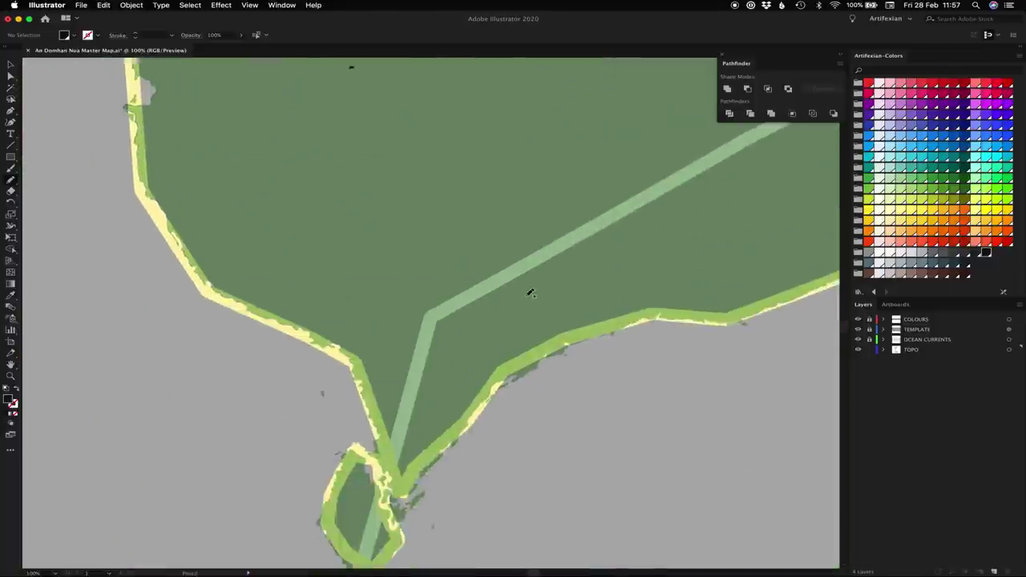
pyautogui.scroll(2, 530, 292)
pyautogui.hscroll(8, 668, 232)
pyautogui.moveTo(541, 239); pyautogui.dragTo(535, 251)
pyautogui.scroll(7, 536, 178)
pyautogui.moveTo(396, 324); pyautogui.dragTo(403, 325)
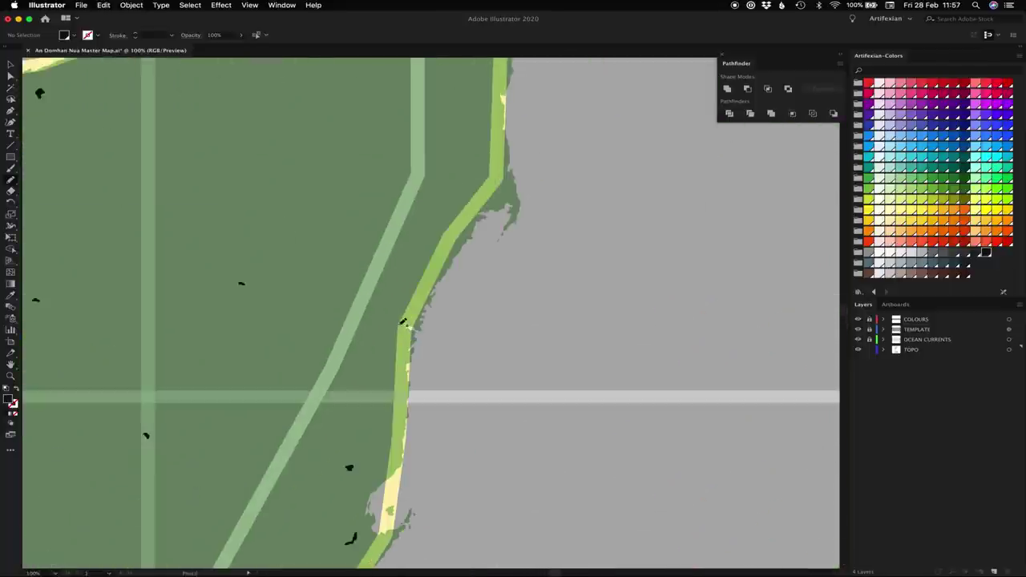
# Step: Add small black lakes in the northern landmass's northeastern part and its northern peninsula, including long ones by the east coast
pyautogui.scroll(4, 465, 208)
pyautogui.moveTo(460, 208); pyautogui.dragTo(472, 214)
pyautogui.scroll(5, 473, 212)
pyautogui.hscroll(-4, 498, 247)
pyautogui.moveTo(465, 255); pyautogui.dragTo(470, 258)
pyautogui.moveTo(489, 311); pyautogui.dragTo(494, 316)
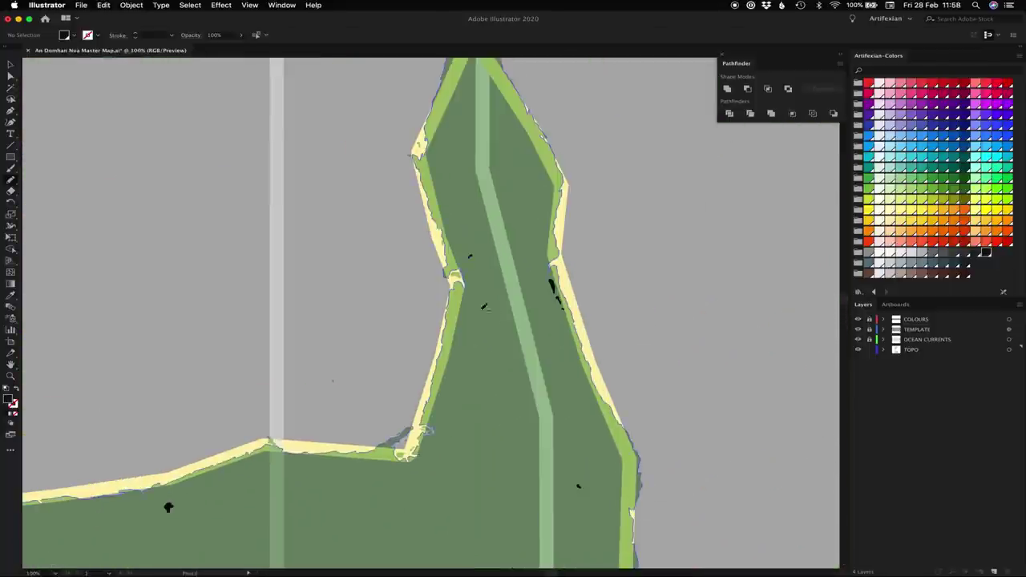
pyautogui.scroll(8, 491, 313)
pyautogui.scroll(-9, 430, 138)
pyautogui.scroll(-3, 503, 135)
pyautogui.press('v')
pyautogui.click(390, 246)
pyautogui.click(183, 4)
pyautogui.press('super+minus')
pyautogui.press('super+minus')
pyautogui.press('super+minus')
pyautogui.press('super+shift+a')
# Step: Draw a larger irregular black lake in the middle of the northern landmass
pyautogui.press('n')
pyautogui.press('super+equal')
pyautogui.press('super+equal')
pyautogui.press('super+equal')
pyautogui.press('super+equal')
pyautogui.press('super+equal')
pyautogui.scroll(-3, 435, 325)
pyautogui.moveTo(449, 312)
pyautogui.mouseDown()
pyautogui.moveTo(435, 326)
pyautogui.moveTo(459, 305)
pyautogui.mouseUp()
# Step: Select all the black lake shapes together with the landmass, and try subtracting the lakes with Minus Front
pyautogui.press('v')
pyautogui.click(443, 318)
pyautogui.click(190, 5)
pyautogui.moveTo(201, 101)
pyautogui.click(324, 138)
pyautogui.keyDown('shift'); pyautogui.click(291, 265); pyautogui.keyUp('shift')
pyautogui.click(748, 89)
pyautogui.press('super+z')
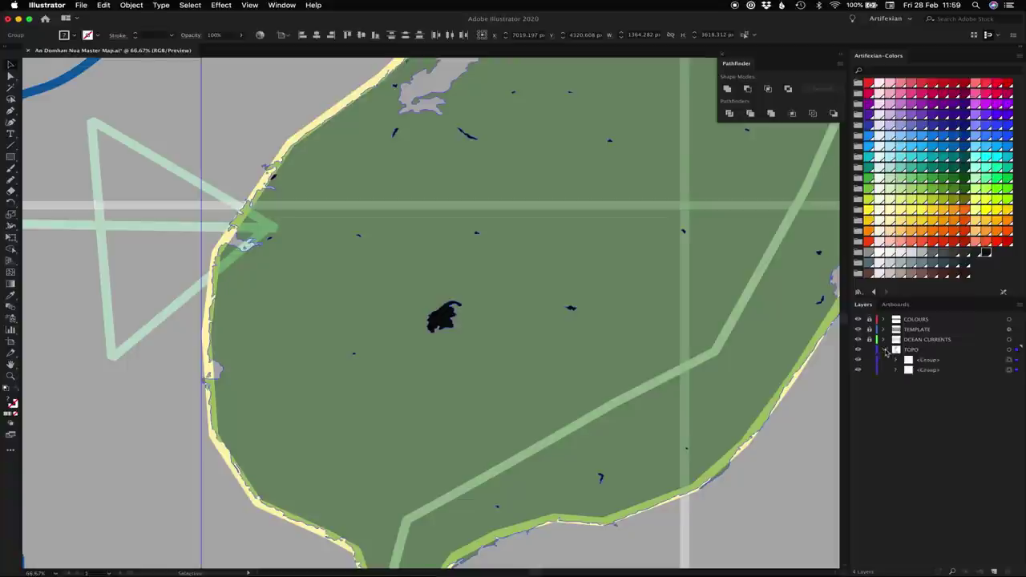
# Step: Cut out the black lakes near the northern landmass's west coast and south of the large lake with Shape Builder
pyautogui.press('super+0')
pyautogui.moveTo(406, 305); pyautogui.dragTo(497, 337)
pyautogui.hotkey('shift', 'm')
pyautogui.keyDown('alt'); pyautogui.click(324, 285); pyautogui.keyUp('alt')
pyautogui.keyDown('alt'); pyautogui.click(315, 440); pyautogui.keyUp('alt')
pyautogui.keyDown('alt'); pyautogui.click(541, 433); pyautogui.keyUp('alt')
pyautogui.keyDown('alt'); pyautogui.click(632, 170); pyautogui.keyUp('alt')
pyautogui.keyDown('alt'); pyautogui.click(815, 178); pyautogui.keyUp('alt')
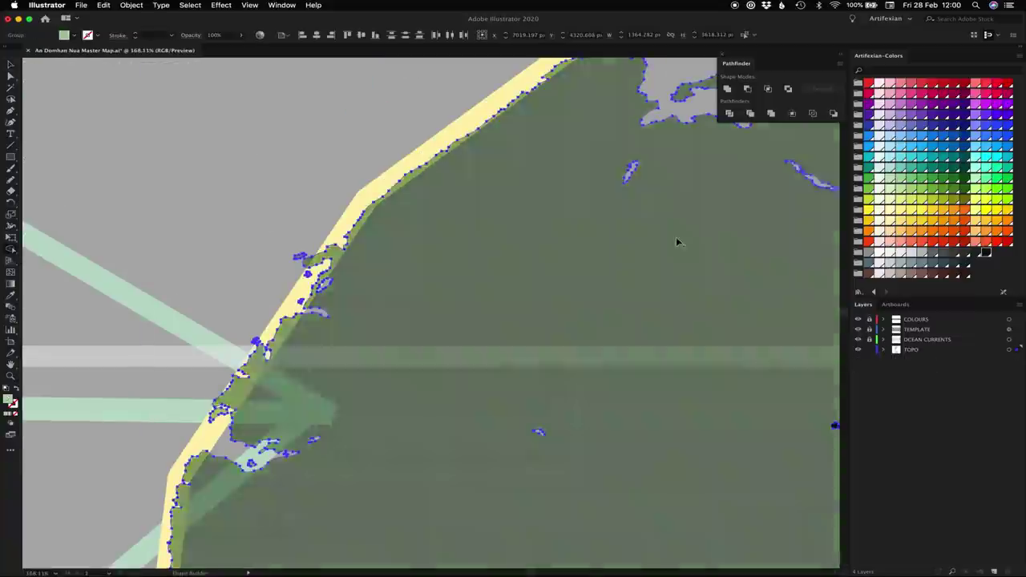
# Step: Cut out the small black lakes further east in the northern landmass's interior with Shape Builder
pyautogui.hscroll(5, 676, 240)
pyautogui.keyDown('alt'); pyautogui.click(408, 158); pyautogui.keyUp('alt')
pyautogui.keyDown('alt'); pyautogui.click(711, 176); pyautogui.keyUp('alt')
pyautogui.scroll(5, 624, 240)
pyautogui.keyDown('alt'); pyautogui.click(433, 232); pyautogui.keyUp('alt')
# Step: Cut out the small black lakes in the northern landmass's narrow northern peninsula with Shape Builder
pyautogui.press('super+0')
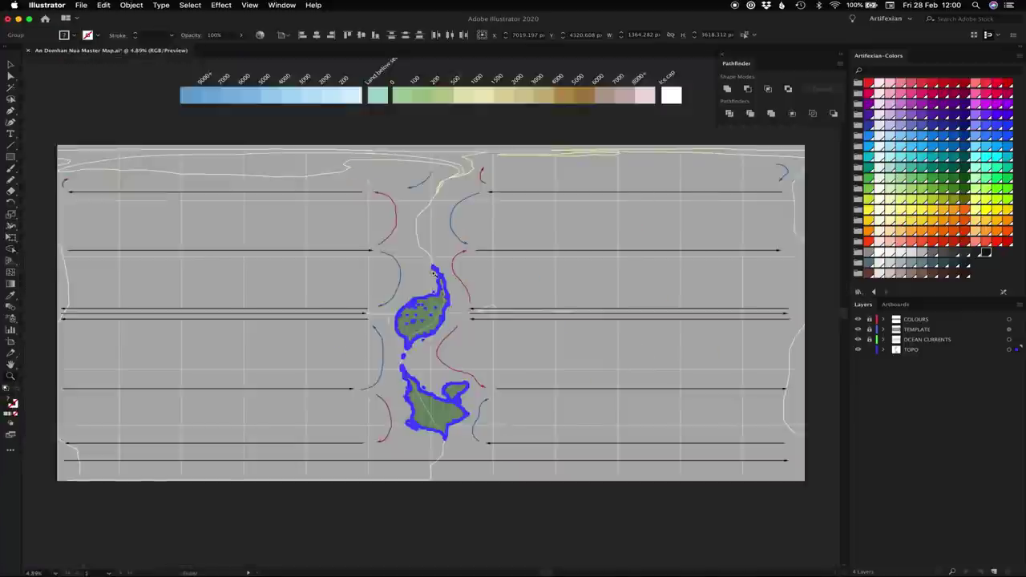
pyautogui.moveTo(433, 274); pyautogui.dragTo(529, 296)
pyautogui.hotkey('shift', 'm')
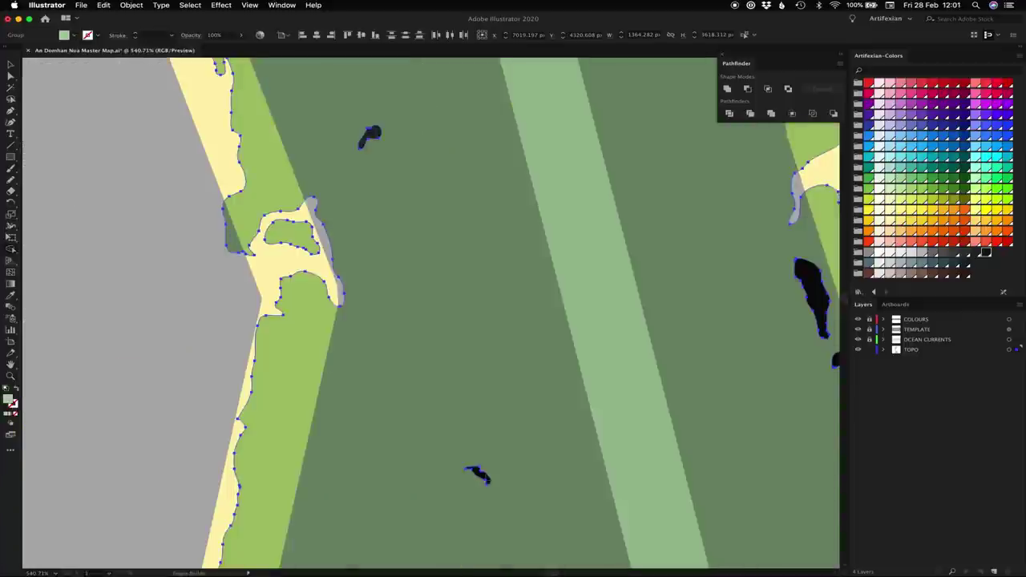
pyautogui.keyDown('alt'); pyautogui.click(369, 136); pyautogui.keyUp('alt')
pyautogui.keyDown('alt'); pyautogui.click(477, 474); pyautogui.keyUp('alt')
pyautogui.hscroll(5, 514, 320)
pyautogui.keyDown('alt'); pyautogui.click(585, 298); pyautogui.keyUp('alt')
pyautogui.scroll(-5, 639, 426)
# Step: Cut out the remaining black lakes inland of the northern landmass's north coast with Shape Builder
pyautogui.press('super+0')
pyautogui.moveTo(428, 302); pyautogui.dragTo(530, 302)
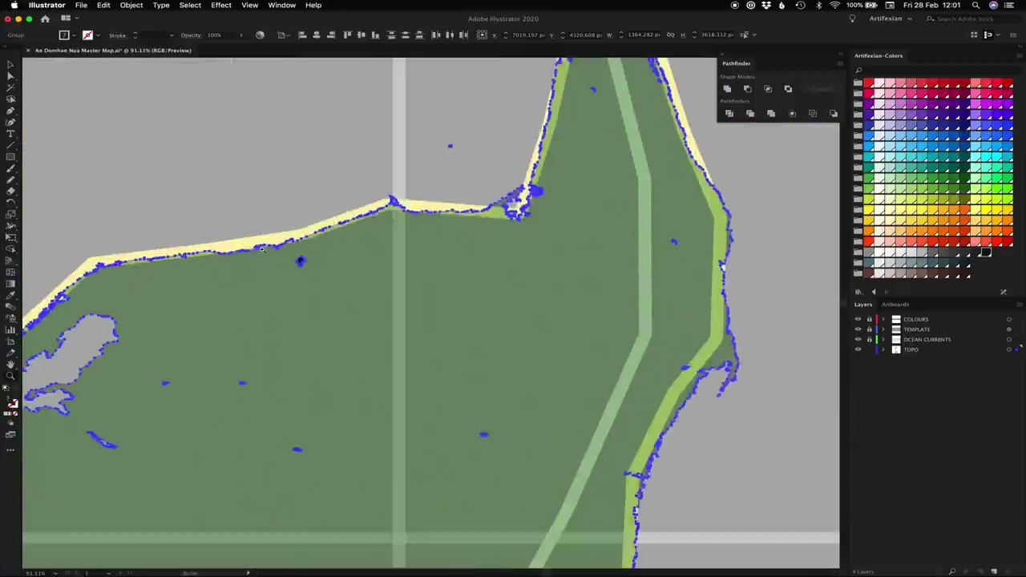
pyautogui.moveTo(287, 371); pyautogui.dragTo(337, 371)
pyautogui.keyDown('alt'); pyautogui.click(314, 130); pyautogui.keyUp('alt')
pyautogui.press('super+0')
pyautogui.moveTo(428, 355); pyautogui.dragTo(476, 355)
pyautogui.click(82, 209)
pyautogui.scroll(5, 82, 209)
# Step: Cut out the black lakes across the northern landmass's central and southern interior with Shape Builder
pyautogui.press('super+a')
pyautogui.moveTo(399, 417); pyautogui.dragTo(667, 346)
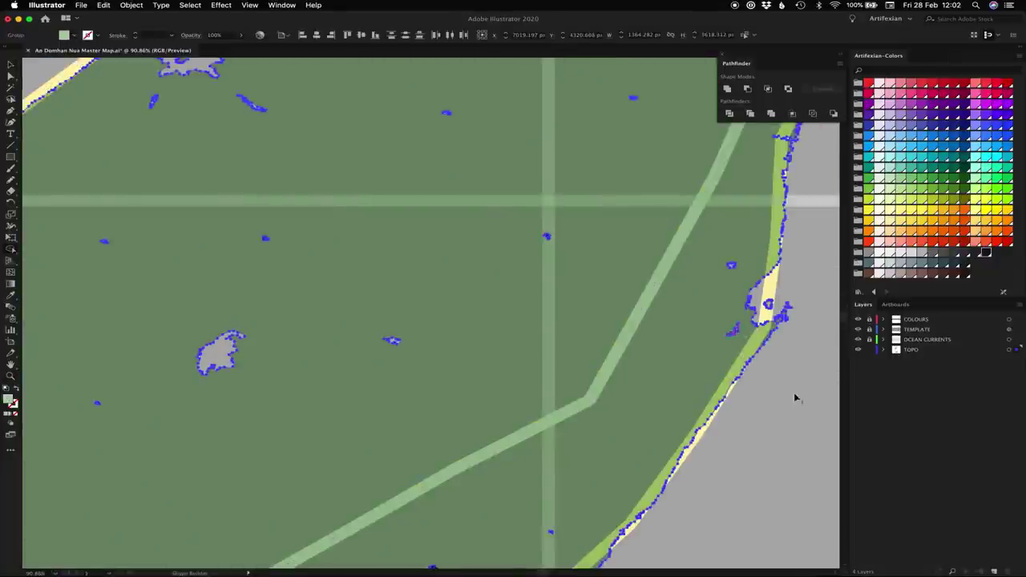
pyautogui.moveTo(414, 193); pyautogui.dragTo(466, 193)
pyautogui.press('super+0')
pyautogui.moveTo(402, 319); pyautogui.dragTo(513, 319)
pyautogui.moveTo(594, 459); pyautogui.dragTo(654, 458)
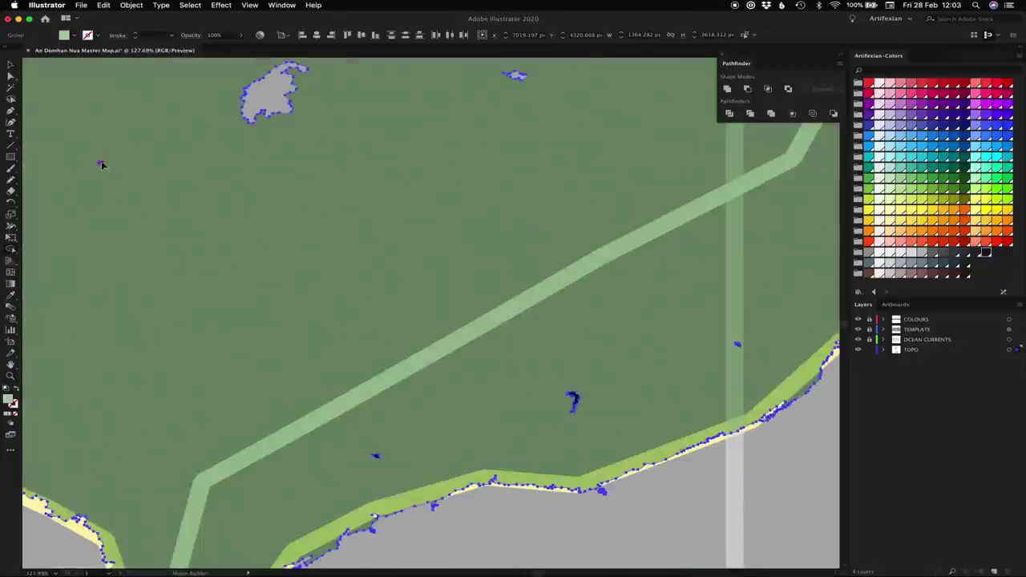
pyautogui.scroll(-10, 751, 351)
pyautogui.scroll(5, 509, 314)
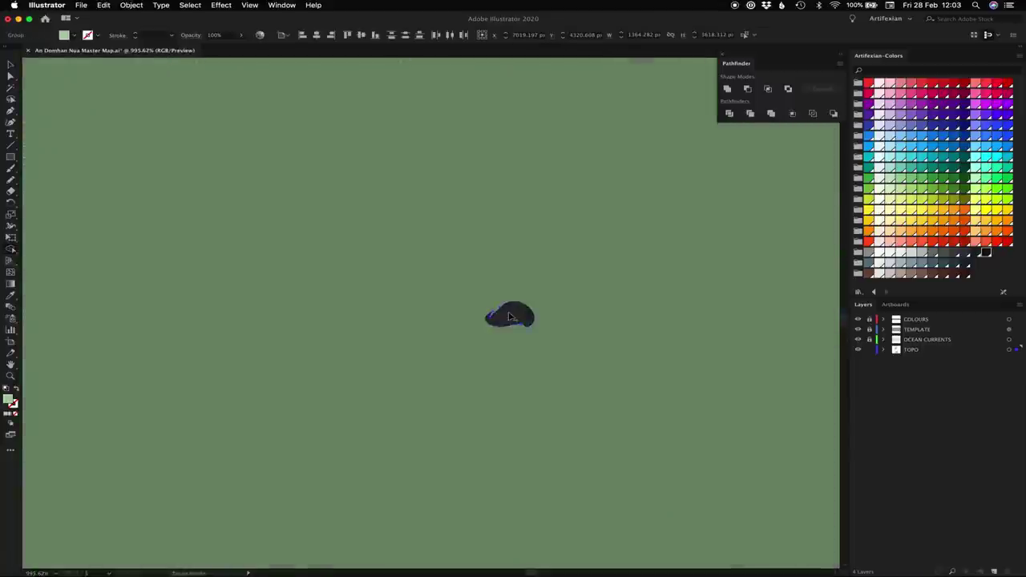
# Step: Cut out the last black lakes around the northern landmass's southern tip with Shape Builder
pyautogui.scroll(-5, 430, 262)
pyautogui.scroll(5, 430, 263)
pyautogui.scroll(-5, 442, 360)
pyautogui.scroll(5, 465, 323)
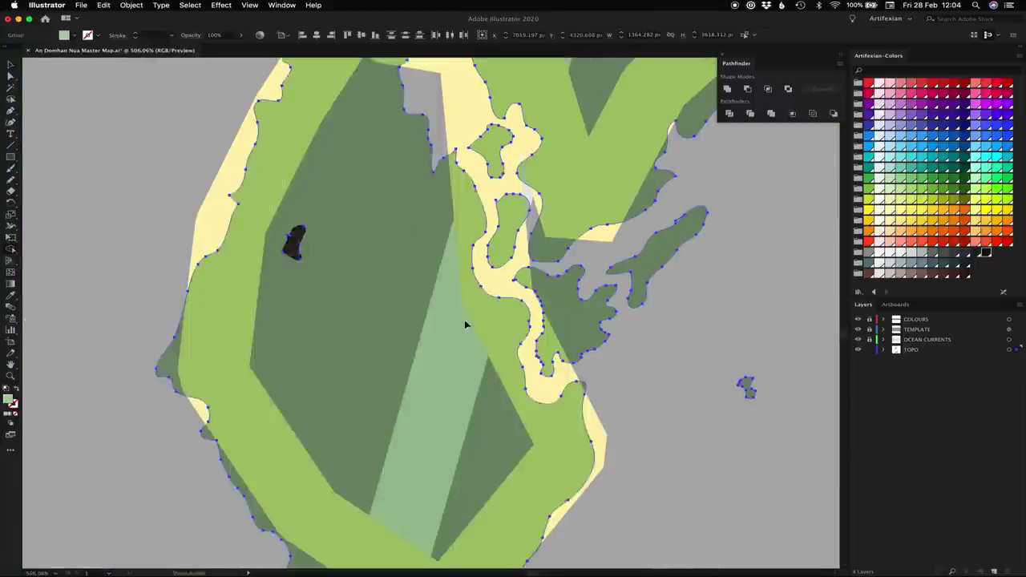
pyautogui.scroll(-6, 594, 364)
pyautogui.scroll(6, 594, 363)
pyautogui.scroll(-7, 601, 404)
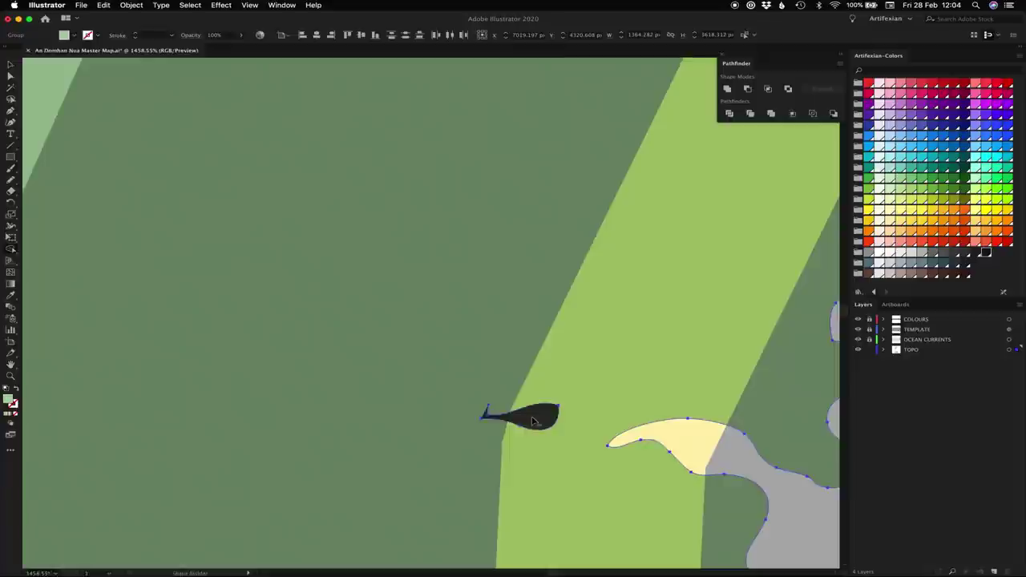
pyautogui.scroll(7, 571, 334)
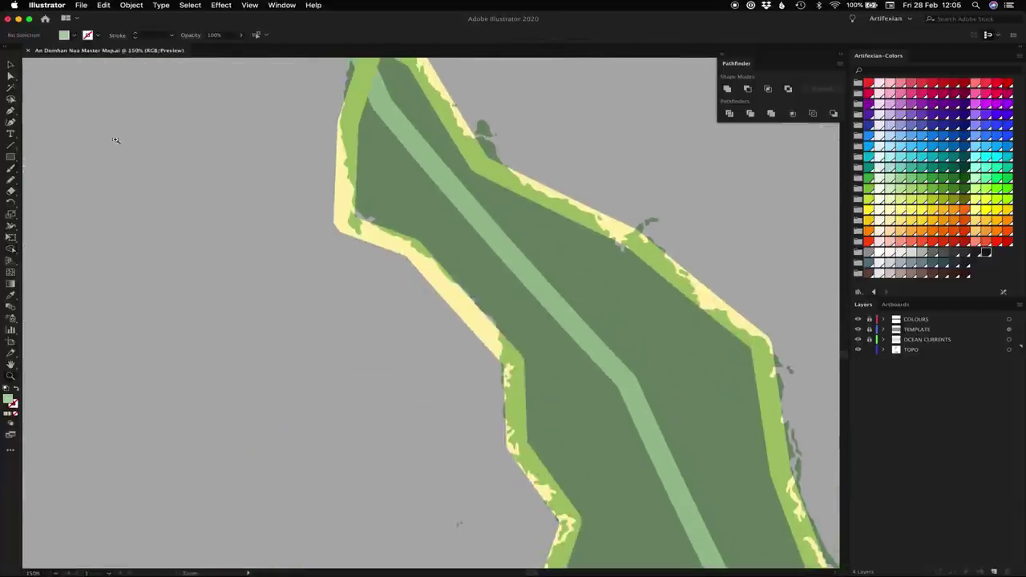
# Step: Draw small black lakes with the Pencil down the southern landmass's northern neck, around its western inlet and along the west coast
pyautogui.press('n')
pyautogui.scroll(-10, 529, 341)
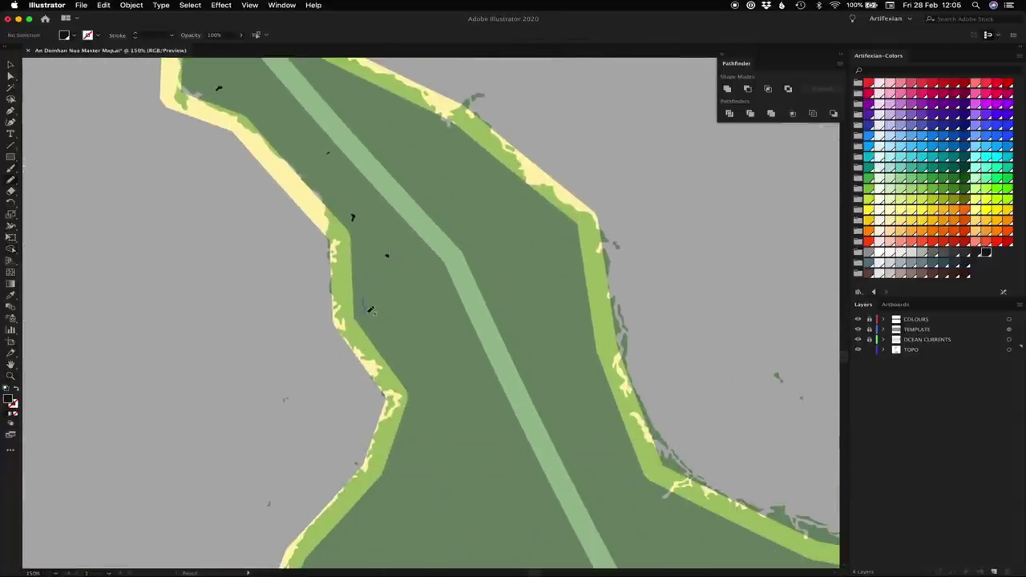
pyautogui.scroll(-3, 365, 311)
pyautogui.moveTo(350, 346); pyautogui.dragTo(389, 351)
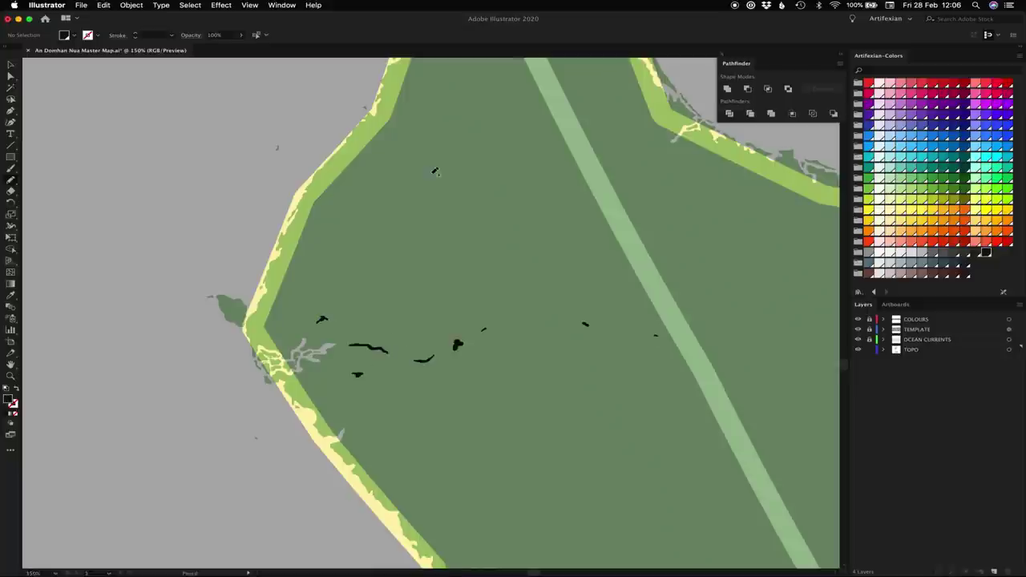
pyautogui.scroll(-6, 430, 174)
pyautogui.hscroll(3, 430, 174)
pyautogui.scroll(-6, 376, 378)
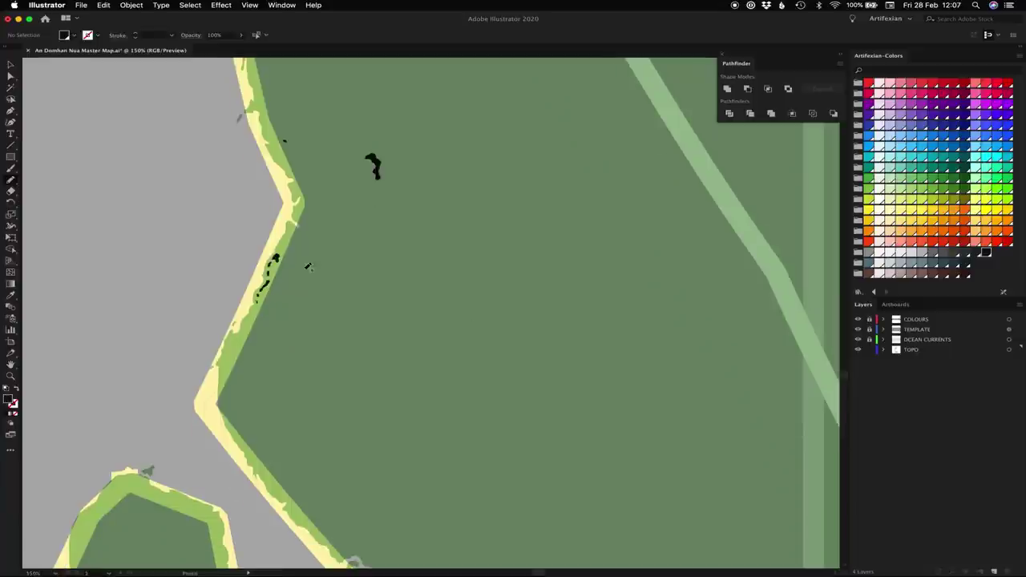
# Step: Draw scattered black lakes in the southern landmass's southwest interior, plus a large one on the neighbouring southwest island
pyautogui.scroll(-5, 365, 160)
pyautogui.moveTo(637, 445); pyautogui.dragTo(646, 450)
pyautogui.hscroll(6, 645, 446)
pyautogui.scroll(-3, 646, 447)
pyautogui.moveTo(544, 408); pyautogui.dragTo(550, 413)
pyautogui.moveTo(408, 314); pyautogui.dragTo(413, 310)
pyautogui.scroll(-6, 446, 431)
pyautogui.scroll(8, 292, 410)
pyautogui.moveTo(581, 399)
pyautogui.mouseDown()
pyautogui.moveTo(609, 454)
pyautogui.moveTo(653, 396)
pyautogui.mouseUp()
pyautogui.hscroll(5, 439, 272)
pyautogui.moveTo(467, 303); pyautogui.dragTo(475, 300)
pyautogui.hscroll(3, 518, 252)
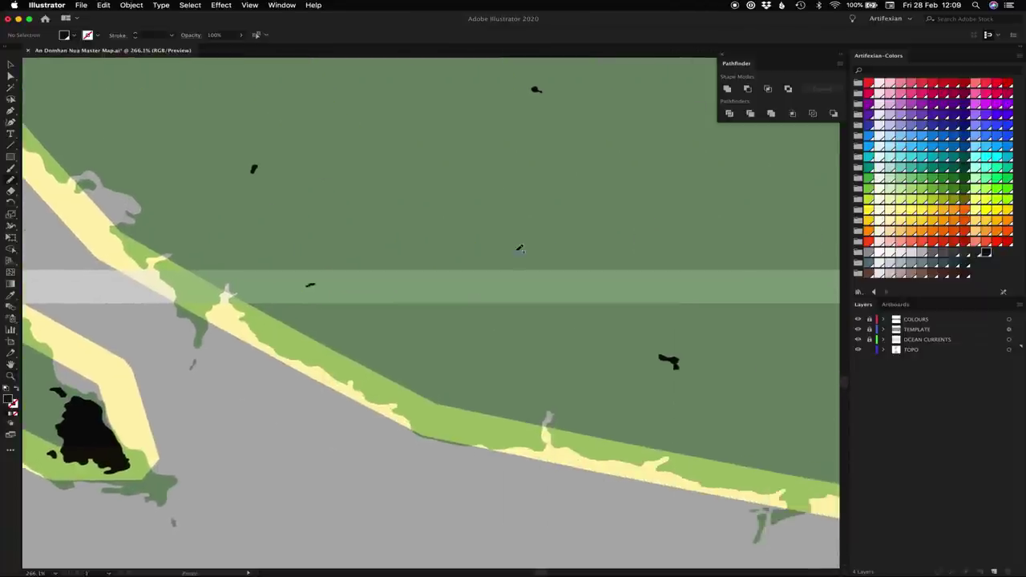
# Step: Draw long winding black lakes and a few small ones inland of the southern landmass's southeast inlet
pyautogui.press('super+minus')
pyautogui.press('super+minus')
pyautogui.hscroll(8, 621, 300)
pyautogui.scroll(-4, 621, 299)
pyautogui.scroll(3, 493, 261)
pyautogui.press('super+minus')
pyautogui.press('super+minus')
pyautogui.press('super+minus')
pyautogui.press('super+plus')
pyautogui.press('super+plus')
pyautogui.press('super+plus')
pyautogui.moveTo(550, 350)
pyautogui.mouseDown()
pyautogui.moveTo(456, 360)
pyautogui.moveTo(548, 352)
pyautogui.moveTo(500, 337)
pyautogui.moveTo(542, 331)
pyautogui.mouseUp()
pyautogui.hscroll(-2, 552, 353)
pyautogui.scroll(-1, 552, 352)
pyautogui.moveTo(370, 364); pyautogui.dragTo(383, 360)
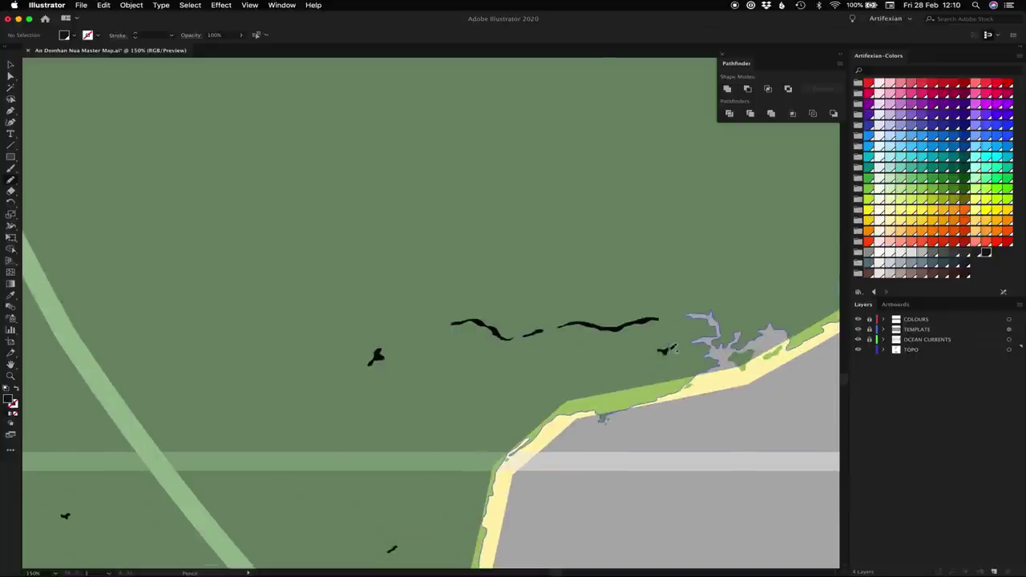
pyautogui.hscroll(4, 386, 358)
pyautogui.scroll(-3, 398, 333)
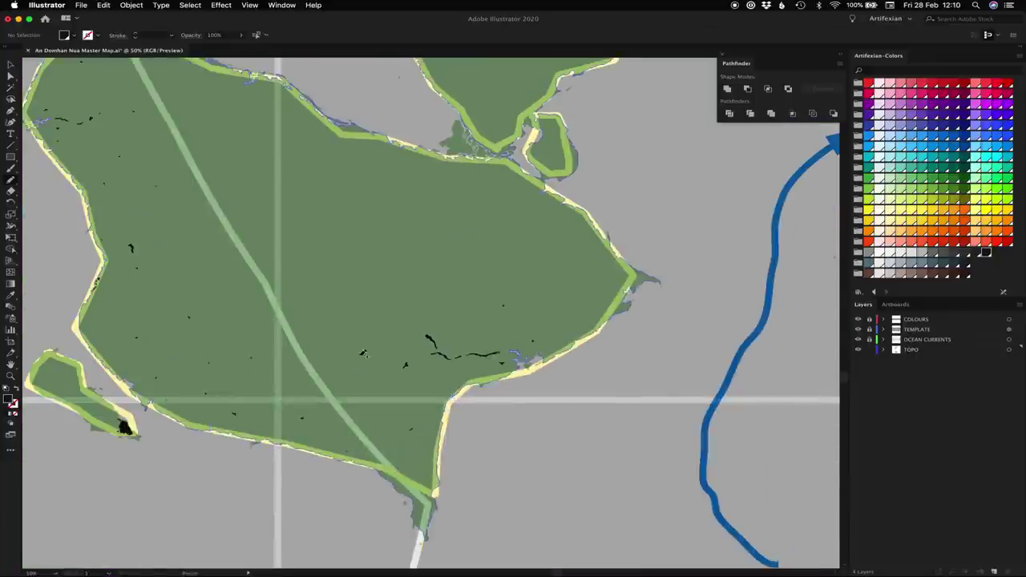
# Step: Scatter small black lakes across the southern landmass's central, eastern and northern interior with the Pencil
pyautogui.moveTo(353, 322); pyautogui.dragTo(355, 325)
pyautogui.scroll(1, 369, 326)
pyautogui.press('super+plus')
pyautogui.moveTo(462, 243); pyautogui.dragTo(458, 245)
pyautogui.moveTo(434, 216); pyautogui.dragTo(437, 219)
pyautogui.moveTo(556, 317); pyautogui.dragTo(559, 319)
pyautogui.hscroll(-5, 552, 308)
pyautogui.moveTo(313, 193); pyautogui.dragTo(315, 198)
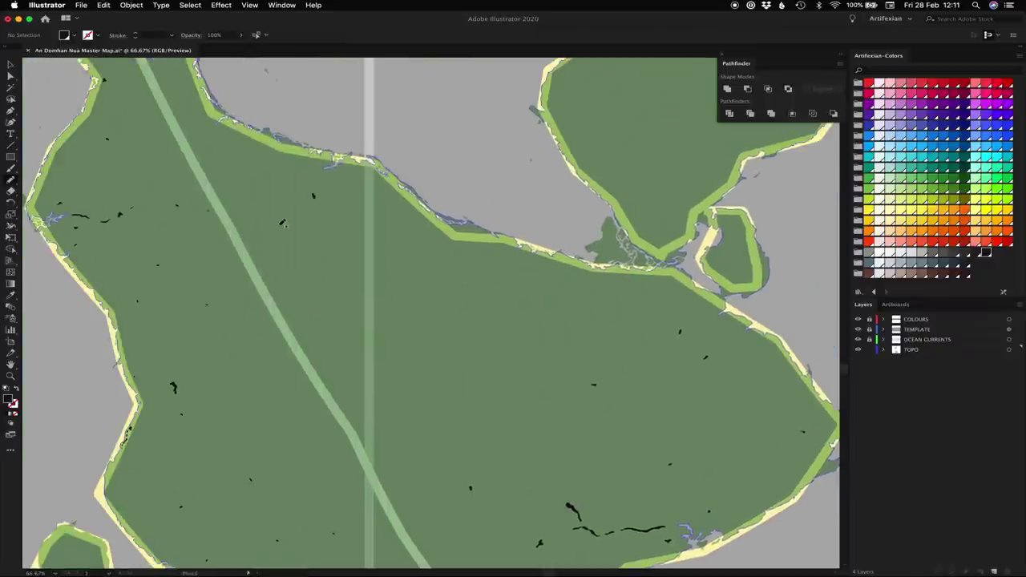
# Step: Draw a cluster of black lakes where the southern landmass's northeast coast bends at the vertical grid line
pyautogui.hscroll(-5, 281, 219)
pyautogui.scroll(5, 281, 220)
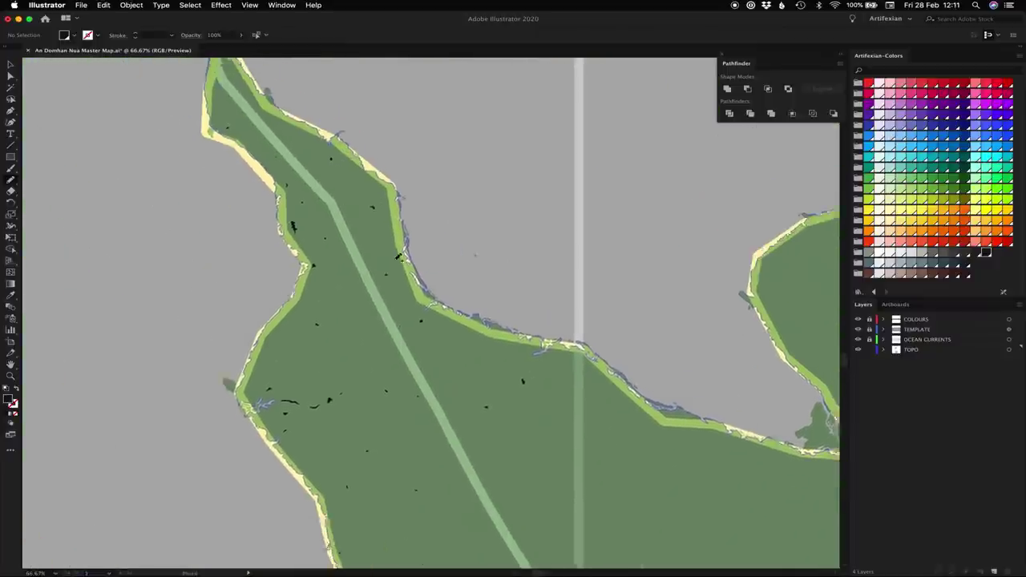
pyautogui.hscroll(3, 399, 256)
pyautogui.scroll(-3, 399, 257)
pyautogui.hscroll(4, 441, 265)
pyautogui.scroll(3, 431, 275)
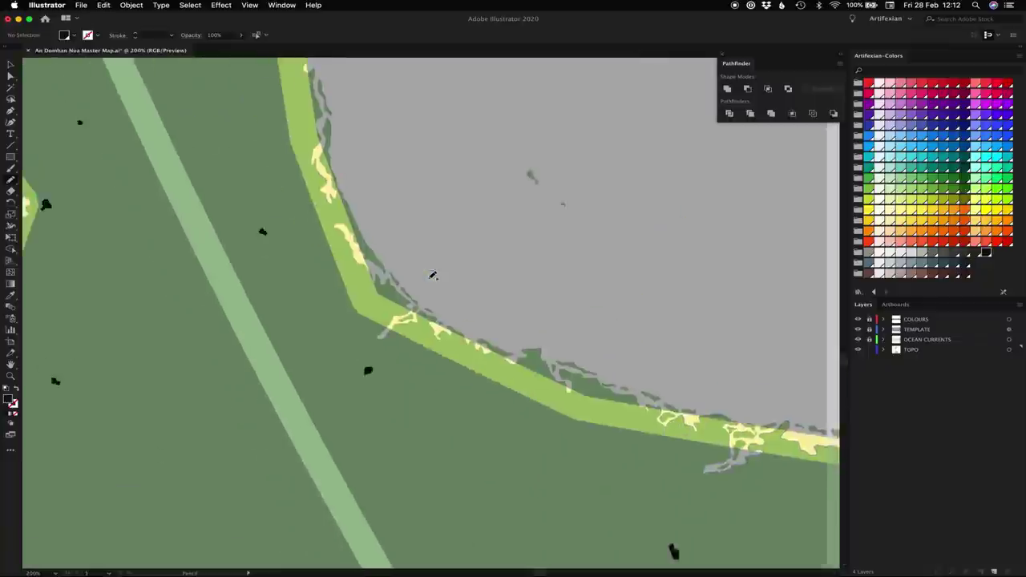
pyautogui.moveTo(454, 323); pyautogui.dragTo(581, 383)
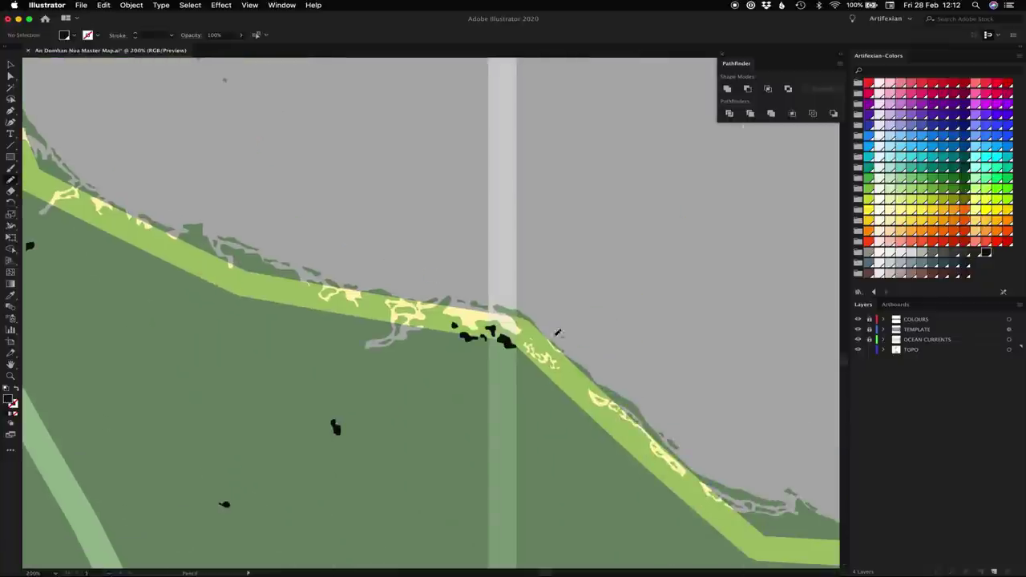
pyautogui.scroll(-3, 561, 369)
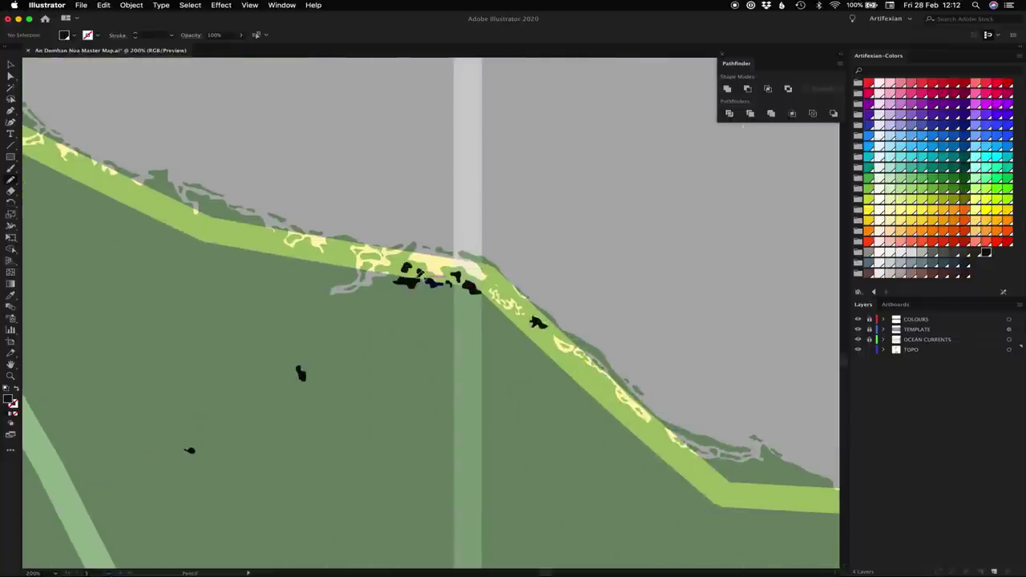
# Step: Draw small black lakes along the northeast coast just southeast of the vertical grid line
pyautogui.hscroll(3, 420, 274)
pyautogui.hscroll(4, 420, 274)
pyautogui.scroll(-2, 421, 275)
pyautogui.moveTo(521, 362); pyautogui.dragTo(526, 356)
pyautogui.moveTo(532, 351); pyautogui.dragTo(549, 371)
pyautogui.moveTo(559, 369)
pyautogui.mouseDown()
pyautogui.moveTo(579, 374)
pyautogui.moveTo(566, 400)
pyautogui.moveTo(499, 394)
pyautogui.mouseUp()
pyautogui.hscroll(5, 577, 373)
# Step: Fill the northeast coast further east, up to the strait between the landmasses, with dense groups of small black lakes
pyautogui.moveTo(446, 385)
pyautogui.mouseDown()
pyautogui.moveTo(425, 376)
pyautogui.moveTo(438, 382)
pyautogui.mouseUp()
pyautogui.moveTo(386, 348); pyautogui.dragTo(392, 361)
pyautogui.moveTo(401, 356); pyautogui.dragTo(410, 357)
pyautogui.moveTo(579, 401); pyautogui.dragTo(590, 408)
pyautogui.moveTo(606, 414)
pyautogui.mouseDown()
pyautogui.moveTo(622, 419)
pyautogui.moveTo(570, 411)
pyautogui.mouseUp()
pyautogui.moveTo(626, 425); pyautogui.dragTo(644, 431)
pyautogui.hscroll(2, 660, 407)
pyautogui.moveTo(356, 346)
pyautogui.mouseDown()
pyautogui.moveTo(331, 367)
pyautogui.moveTo(371, 353)
pyautogui.mouseUp()
pyautogui.hscroll(-3, 315, 314)
pyautogui.scroll(2, 316, 314)
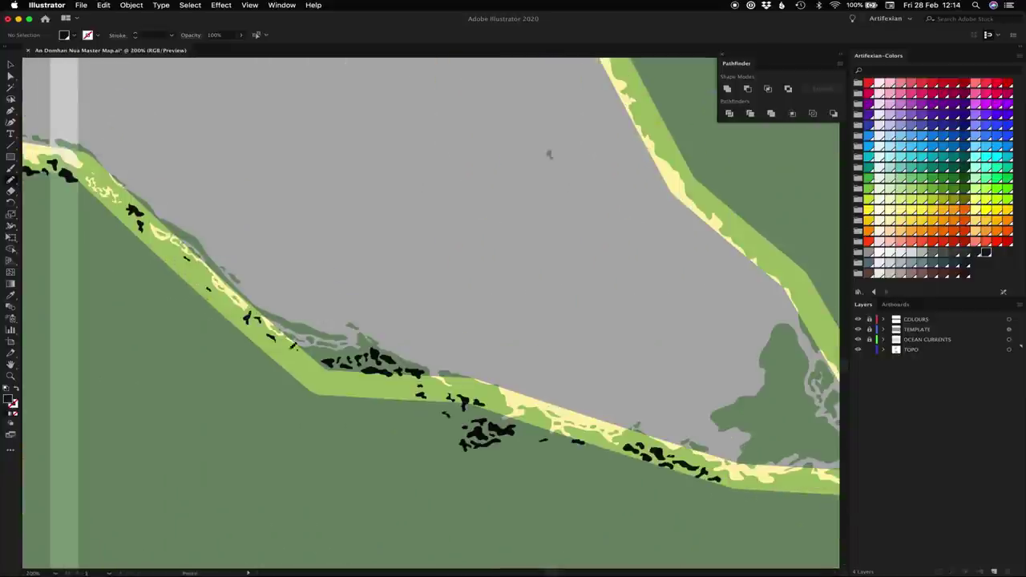
pyautogui.moveTo(280, 336); pyautogui.dragTo(324, 363)
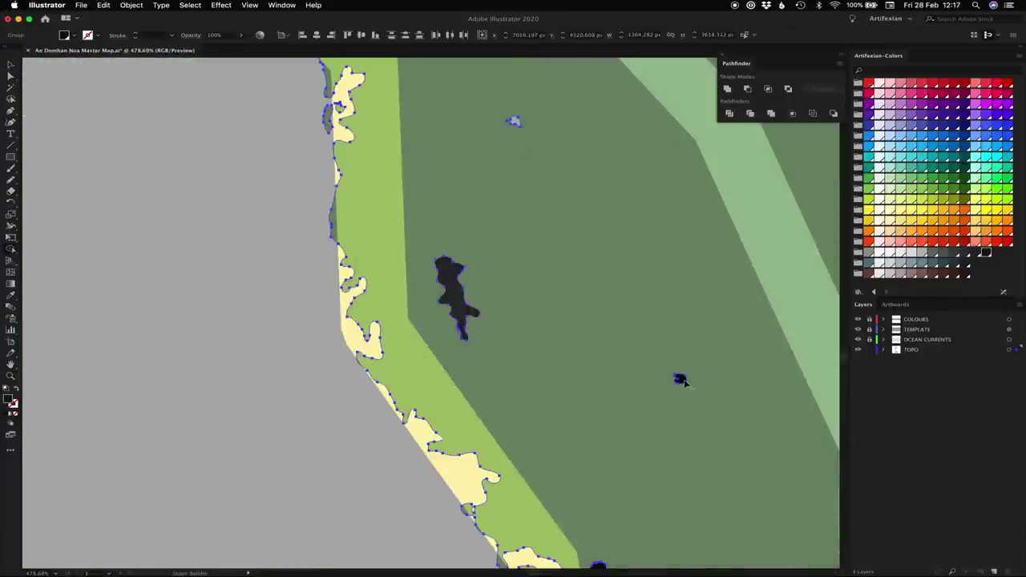
# Step: Cut out the black lakes in the southern landmass's northern neck and around its western inlet with Shape Builder
pyautogui.keyDown('alt'); pyautogui.click(682, 381); pyautogui.keyUp('alt')
pyautogui.scroll(-15, 543, 437)
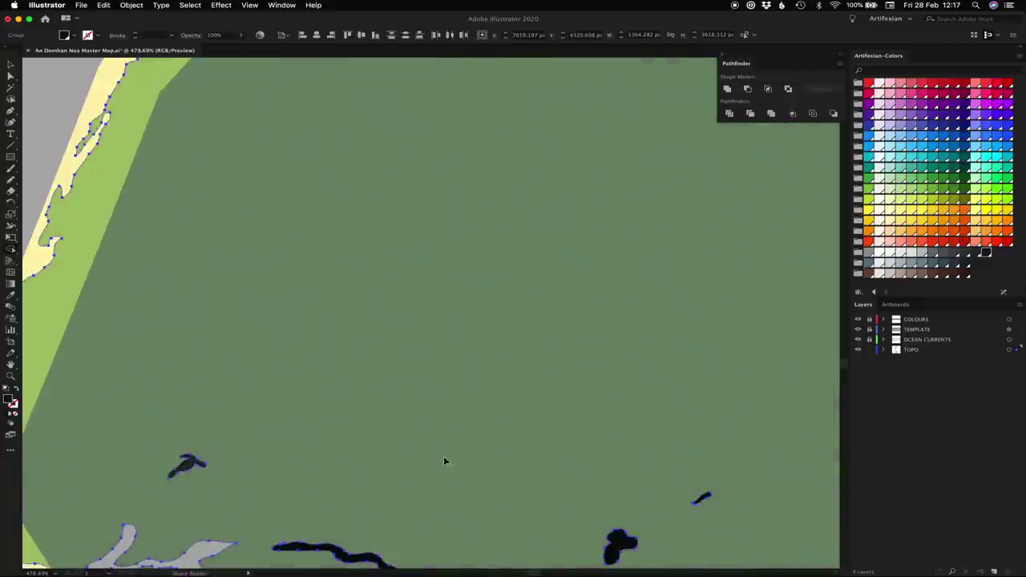
pyautogui.keyDown('alt'); pyautogui.click(186, 327); pyautogui.keyUp('alt')
pyautogui.keyDown('alt'); pyautogui.click(337, 414); pyautogui.keyUp('alt')
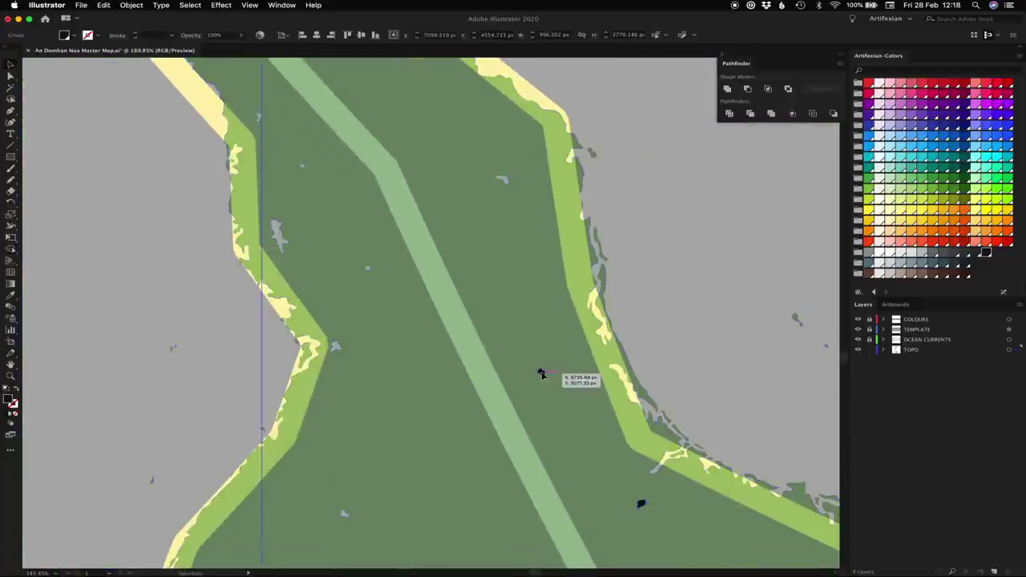
pyautogui.click(191, 34)
pyautogui.click(118, 50)
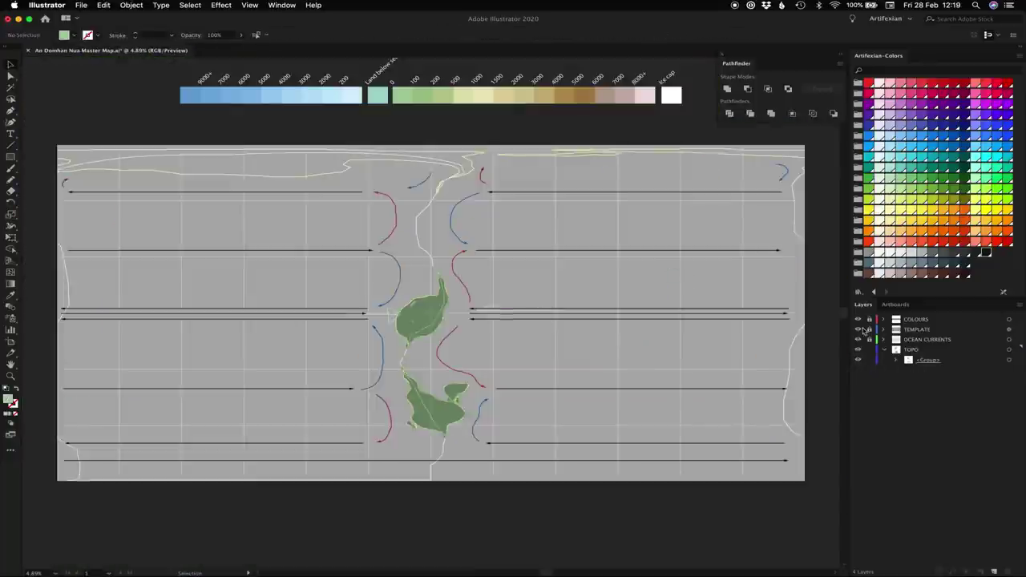
# Step: Hide the TEMPLATE layer to check the finished landmasses on their own, and show it again
pyautogui.click(858, 329)
pyautogui.click(858, 329)
pyautogui.click(858, 330)
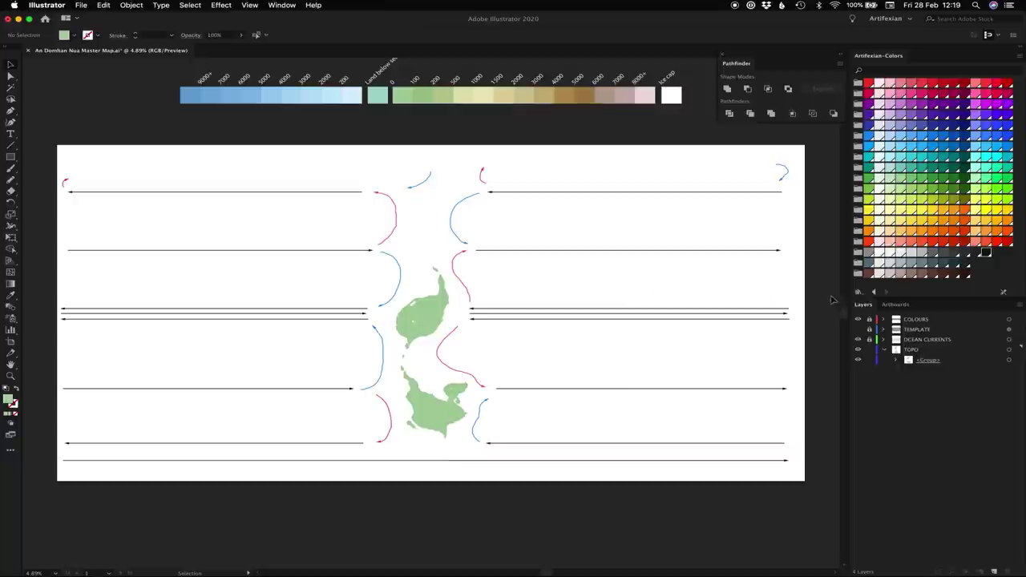
pyautogui.click(858, 329)
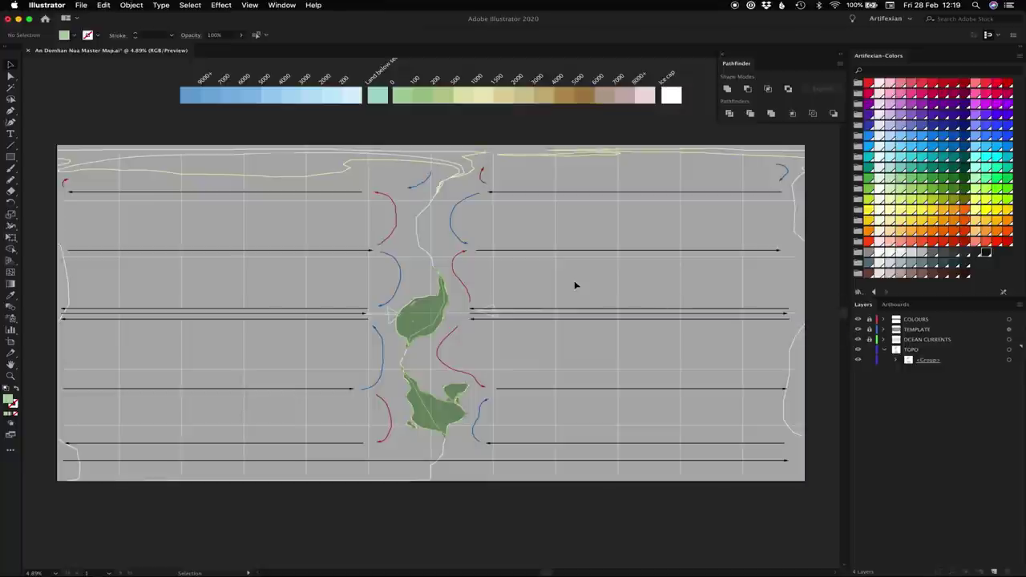
# Step: Draw a freehand green demonstration landmass with the Pencil in the empty ocean east of the continents
pyautogui.press('z')
pyautogui.click(566, 308)
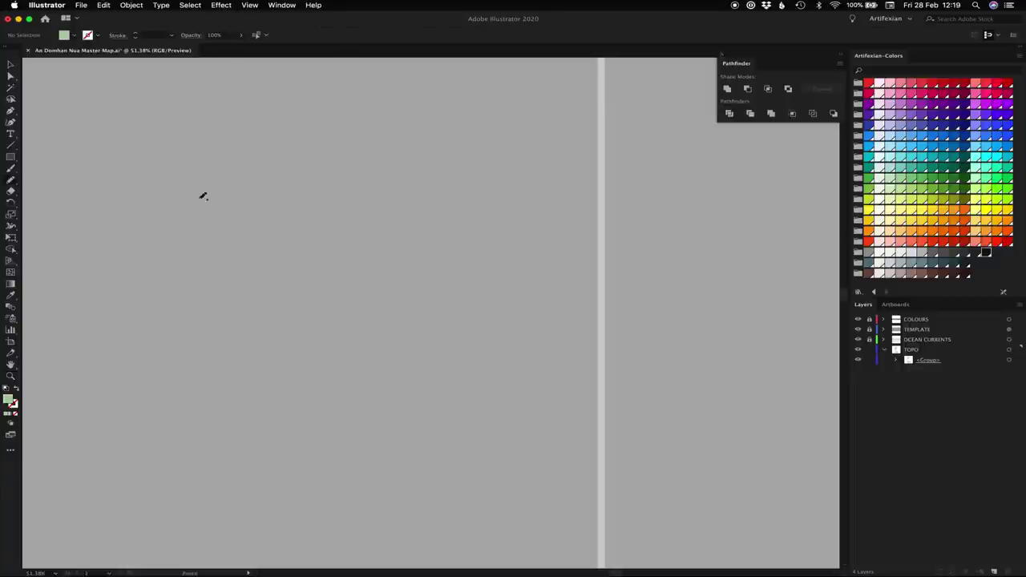
pyautogui.moveTo(287, 207)
pyautogui.mouseDown()
pyautogui.moveTo(224, 369)
pyautogui.moveTo(349, 435)
pyautogui.moveTo(470, 409)
pyautogui.moveTo(503, 312)
pyautogui.moveTo(438, 214)
pyautogui.moveTo(384, 190)
pyautogui.moveTo(315, 195)
pyautogui.mouseUp()
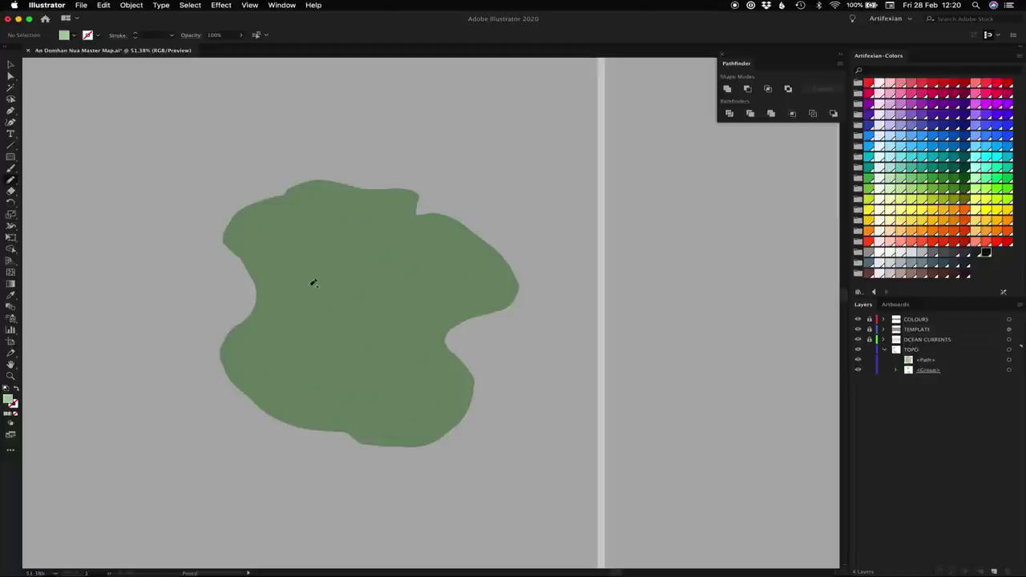
# Step: Set the fill to black and draw twelve irregular lakes scattered inside the demonstration landmass
pyautogui.click(988, 253)
pyautogui.moveTo(307, 222)
pyautogui.mouseDown()
pyautogui.moveTo(322, 244)
pyautogui.moveTo(308, 221)
pyautogui.mouseUp()
pyautogui.moveTo(299, 278); pyautogui.dragTo(316, 294)
pyautogui.moveTo(365, 271)
pyautogui.mouseDown()
pyautogui.moveTo(380, 272)
pyautogui.moveTo(362, 267)
pyautogui.mouseUp()
pyautogui.moveTo(315, 336); pyautogui.dragTo(290, 336)
pyautogui.moveTo(369, 337)
pyautogui.mouseDown()
pyautogui.moveTo(386, 371)
pyautogui.moveTo(372, 336)
pyautogui.mouseUp()
pyautogui.moveTo(337, 314); pyautogui.dragTo(338, 314)
pyautogui.moveTo(389, 292)
pyautogui.mouseDown()
pyautogui.moveTo(406, 313)
pyautogui.moveTo(391, 292)
pyautogui.mouseUp()
pyautogui.moveTo(428, 276)
pyautogui.mouseDown()
pyautogui.moveTo(432, 292)
pyautogui.moveTo(423, 279)
pyautogui.mouseUp()
pyautogui.moveTo(371, 238); pyautogui.dragTo(350, 228)
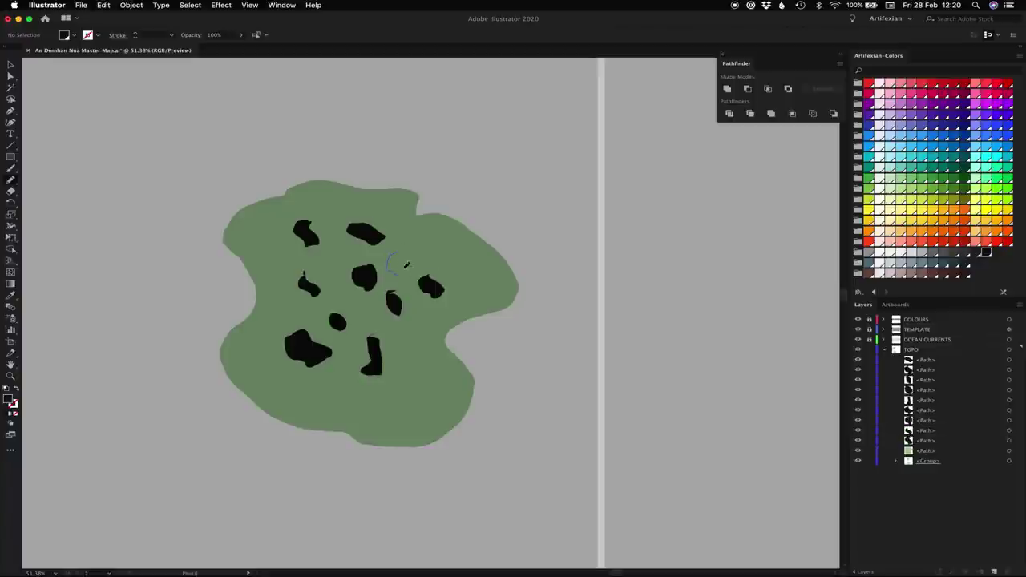
pyautogui.moveTo(407, 262); pyautogui.dragTo(393, 253)
pyautogui.moveTo(413, 361); pyautogui.dragTo(396, 343)
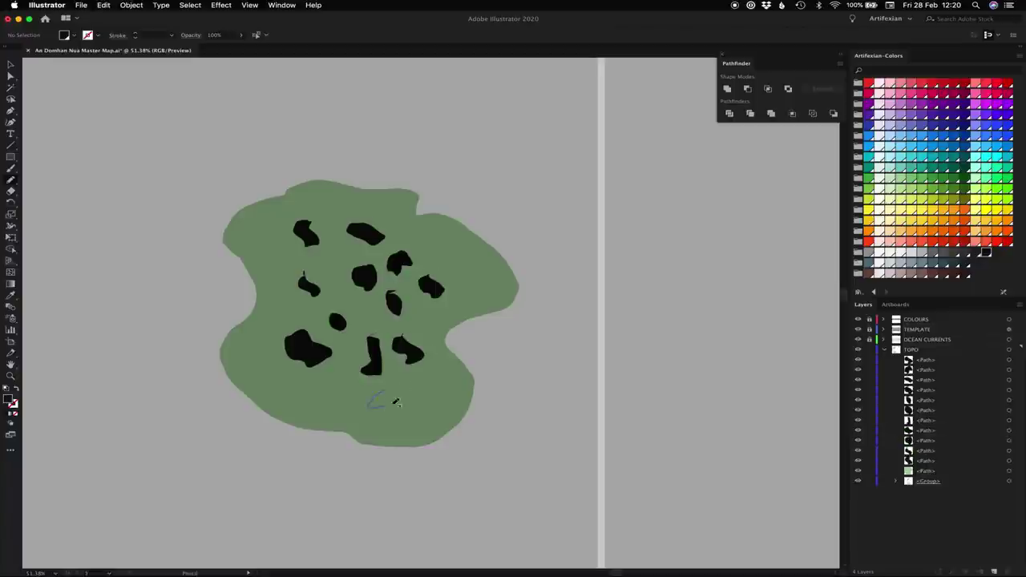
pyautogui.moveTo(396, 401); pyautogui.dragTo(380, 387)
# Step: Select all the black lakes by their shared fill color and combine them with Pathfinder's Unite
pyautogui.press('v')
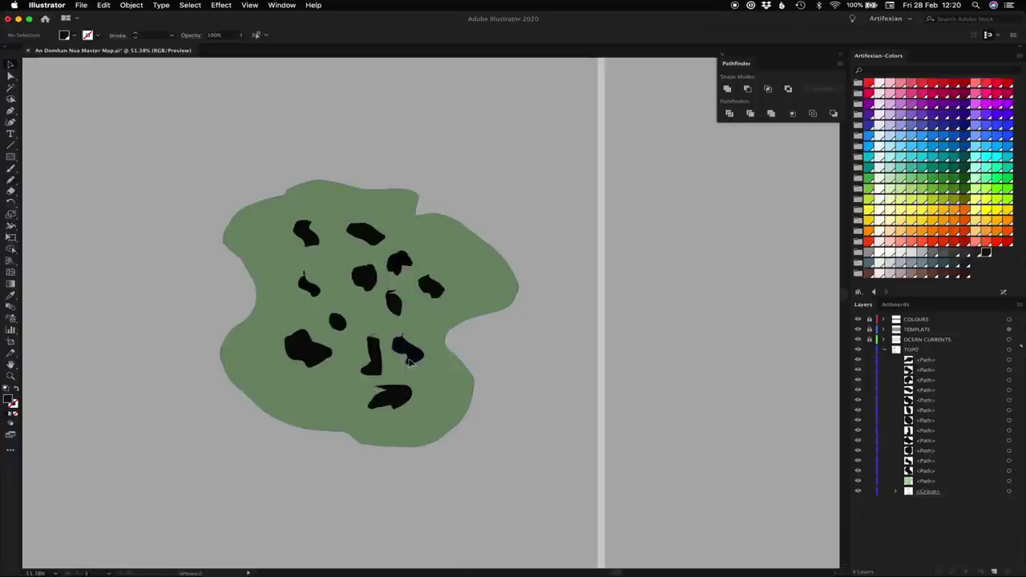
pyautogui.click(408, 349)
pyautogui.click(190, 5)
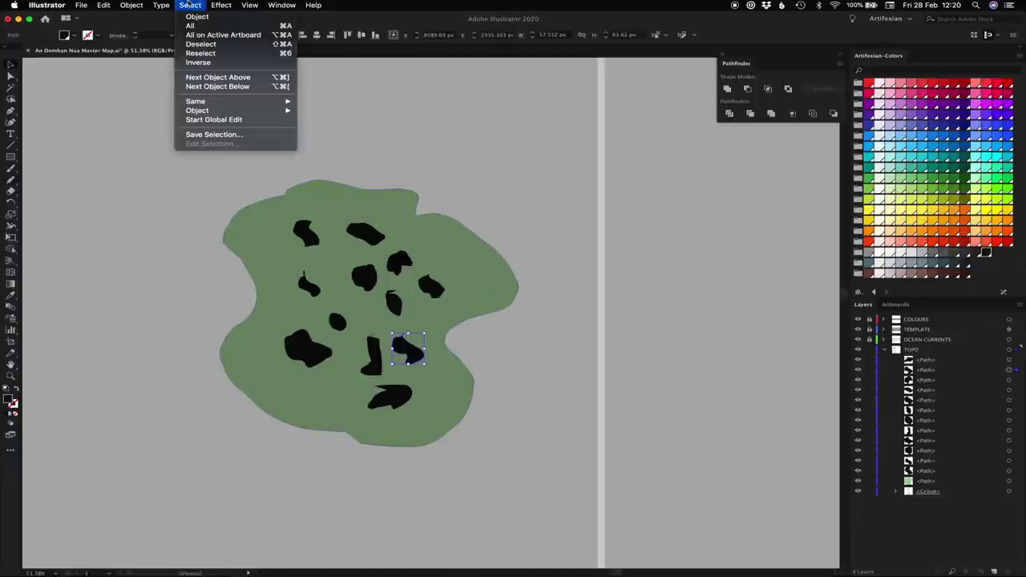
pyautogui.moveTo(223, 102)
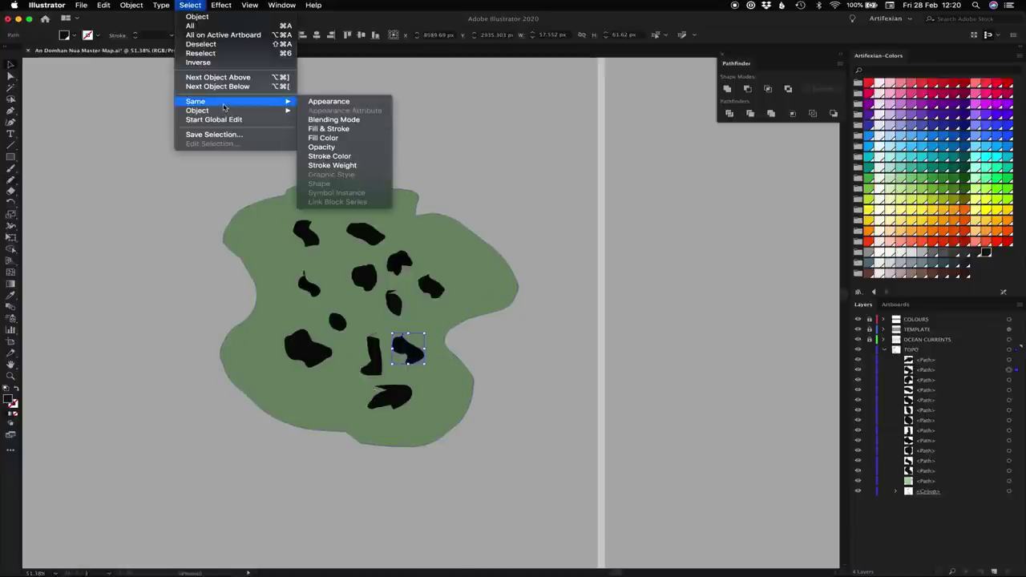
pyautogui.click(323, 138)
pyautogui.click(728, 89)
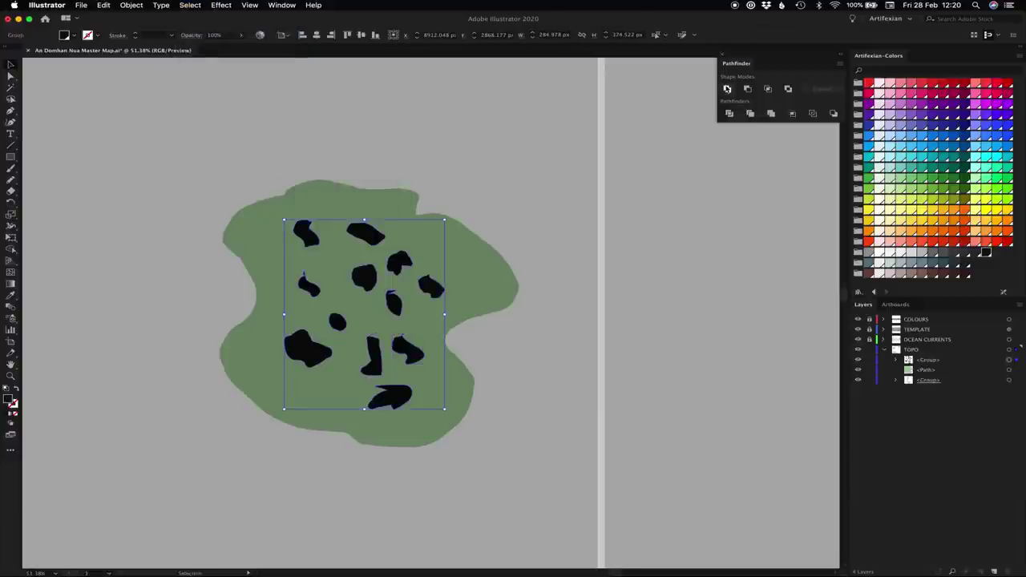
# Step: Cut the united black lakes out of the demonstration landmass by making an opacity mask with Clip turned off
pyautogui.keyDown('shift'); pyautogui.click(499, 292); pyautogui.keyUp('shift')
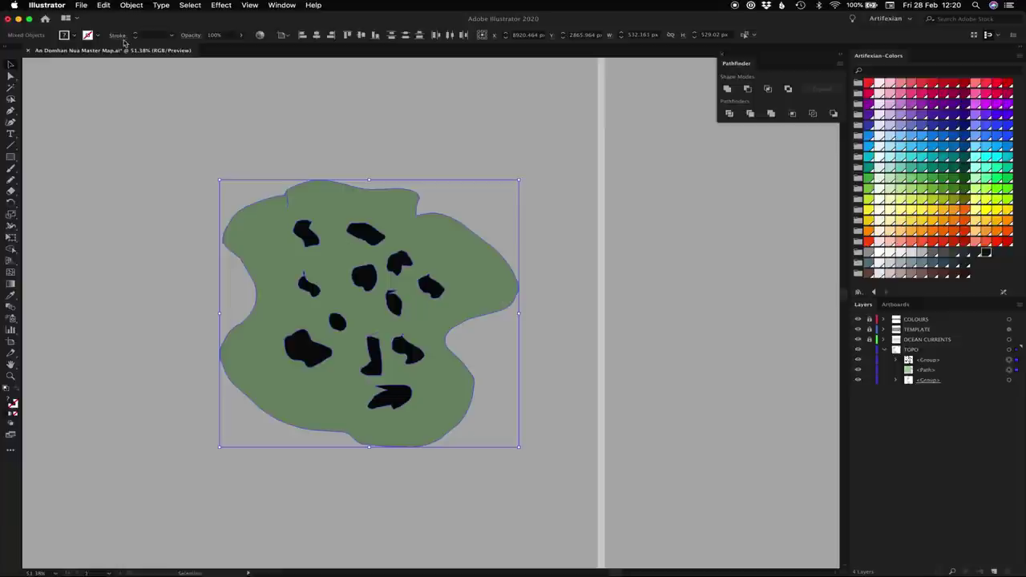
pyautogui.click(193, 34)
pyautogui.click(175, 65)
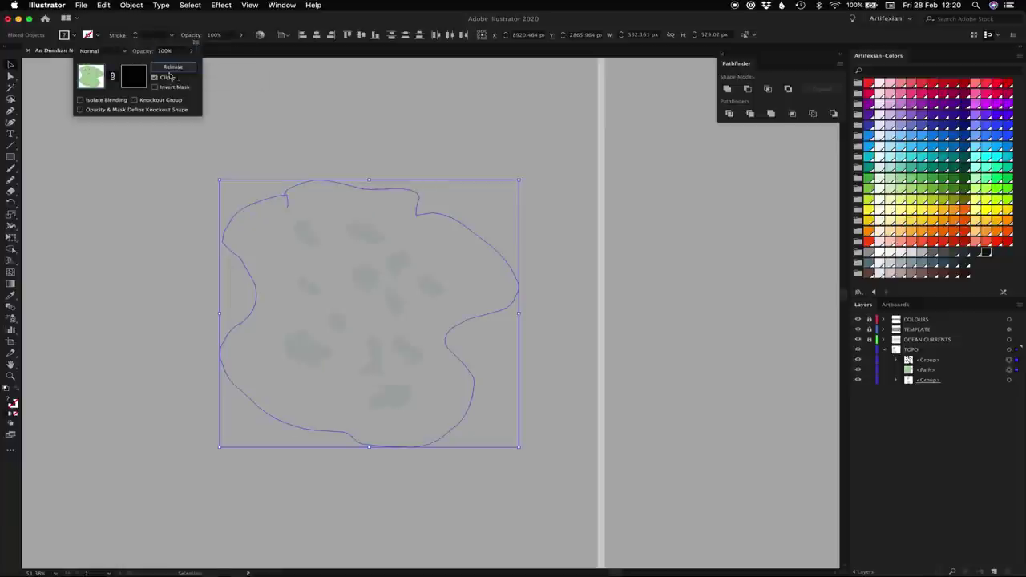
pyautogui.click(158, 78)
pyautogui.click(235, 98)
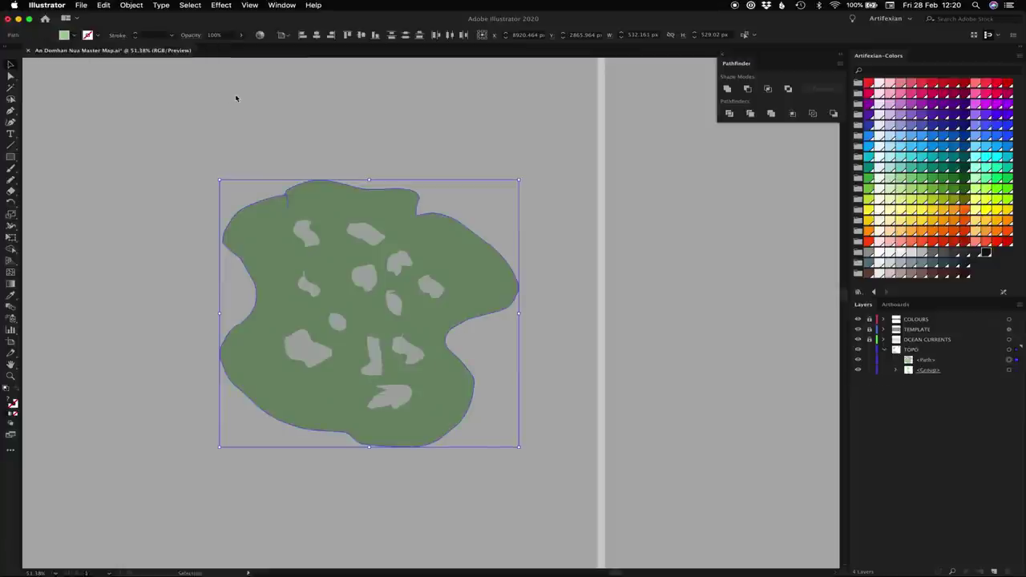
# Step: Delete the demonstration landmass from the ocean and return to the full map view
pyautogui.click(203, 210)
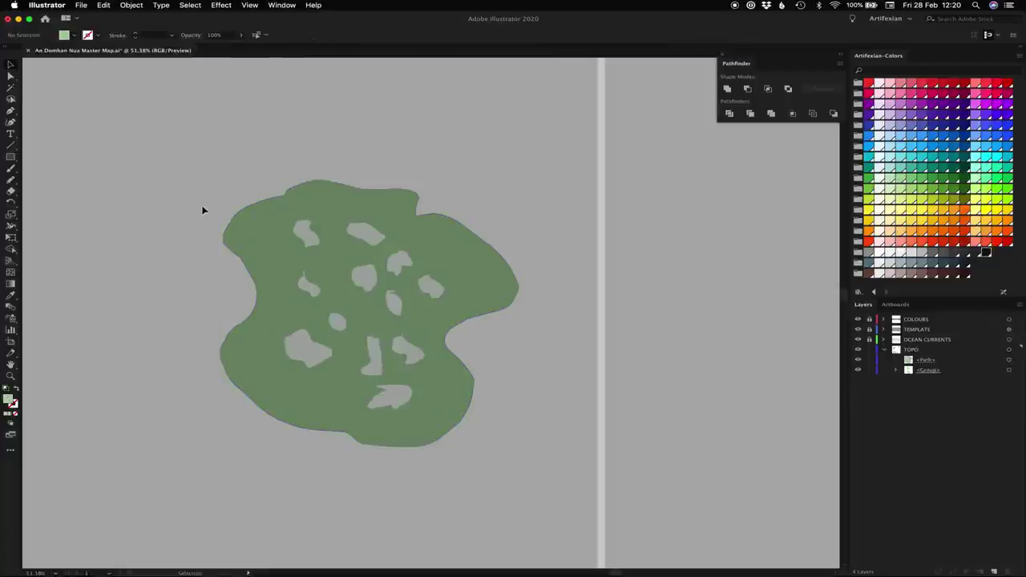
pyautogui.click(316, 254)
pyautogui.press('Delete')
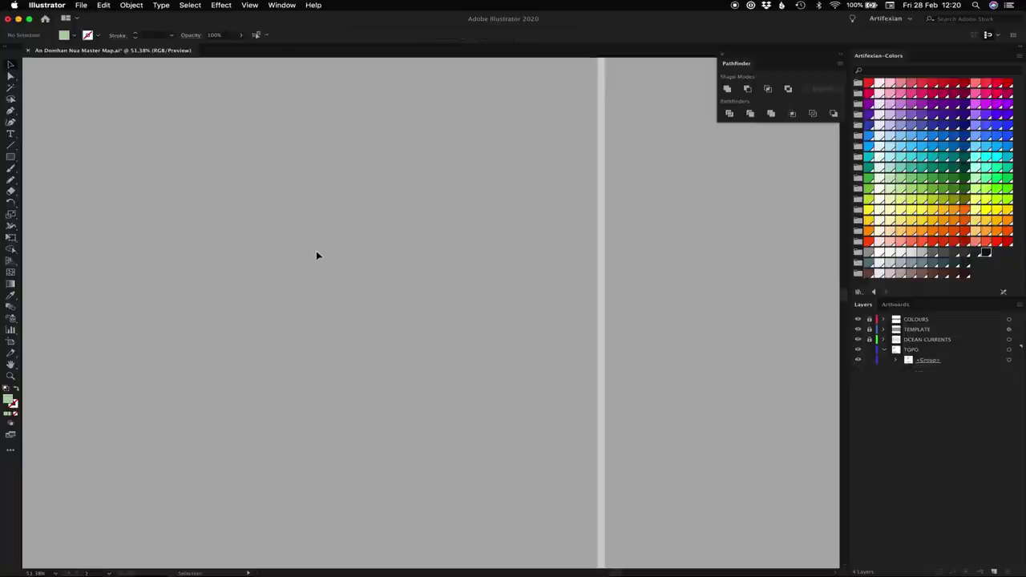
pyautogui.press('super+0')
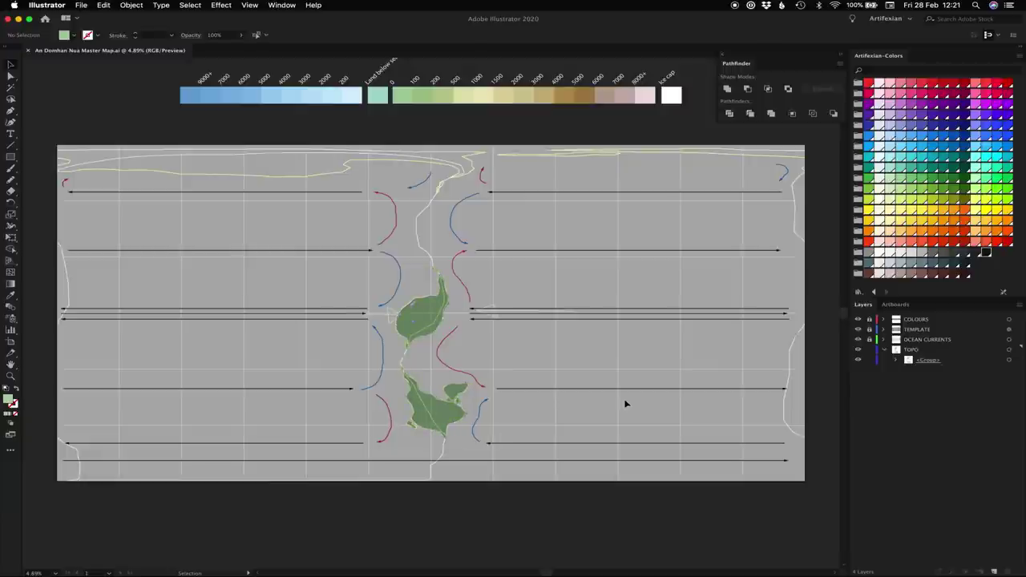
# Step: Sample the 8000+ color from the elevation scale and draw small freehand peaks along the southern continent's mountain line
pyautogui.press('super+equal')
pyautogui.press('i')
pyautogui.scroll(5, 625, 401)
pyautogui.click(595, 222)
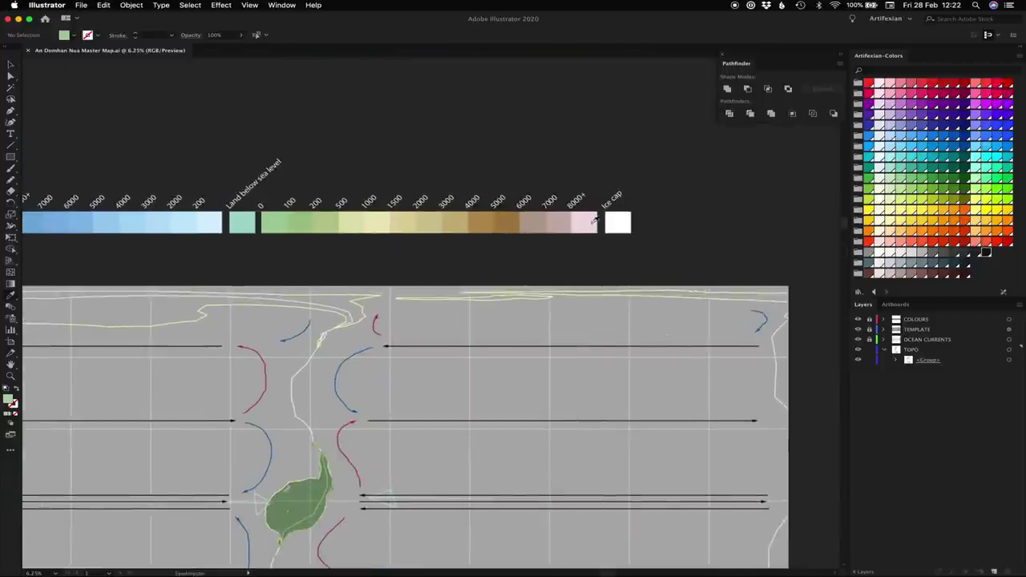
pyautogui.scroll(-8, 554, 282)
pyautogui.press('super+equal')
pyautogui.press('super+equal')
pyautogui.press('super+equal')
pyautogui.press('super+equal')
pyautogui.press('super+equal')
pyautogui.press('super+equal')
pyautogui.hscroll(-3, 433, 289)
pyautogui.press('n')
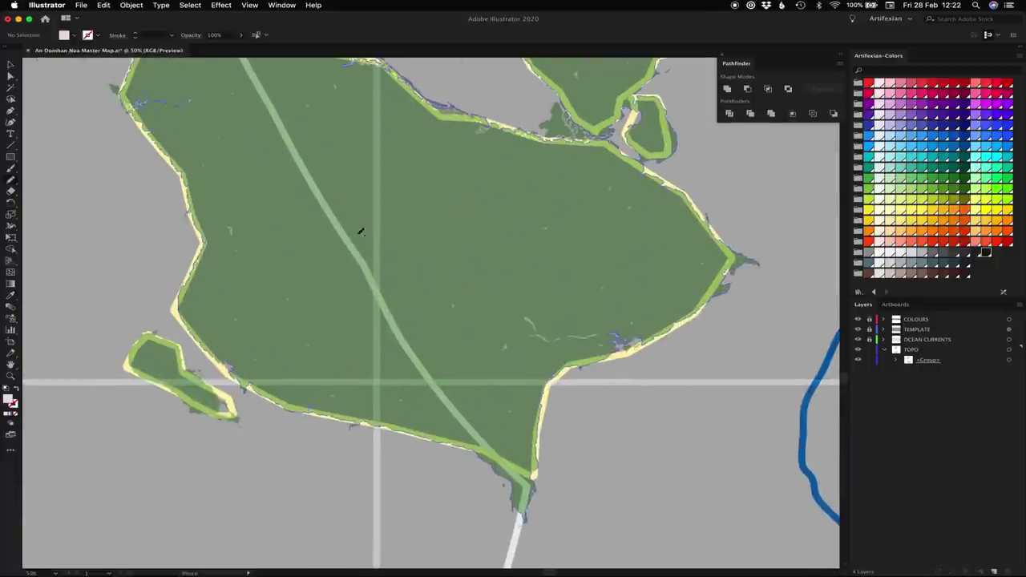
pyautogui.moveTo(351, 249); pyautogui.dragTo(364, 268)
pyautogui.hscroll(-2, 353, 245)
pyautogui.moveTo(413, 294); pyautogui.dragTo(448, 355)
# Step: Sample the 7000 color from the elevation scale and draw a freehand patch around the northernmost peak
pyautogui.press('super+0')
pyautogui.press('i')
pyautogui.click(630, 88)
pyautogui.press('z')
pyautogui.moveTo(398, 388); pyautogui.dragTo(464, 428)
pyautogui.press('n')
pyautogui.moveTo(400, 282); pyautogui.dragTo(400, 282)
pyautogui.press('v')
pyautogui.click(407, 293)
pyautogui.hotkey('ctrl', 'shift', 'a')
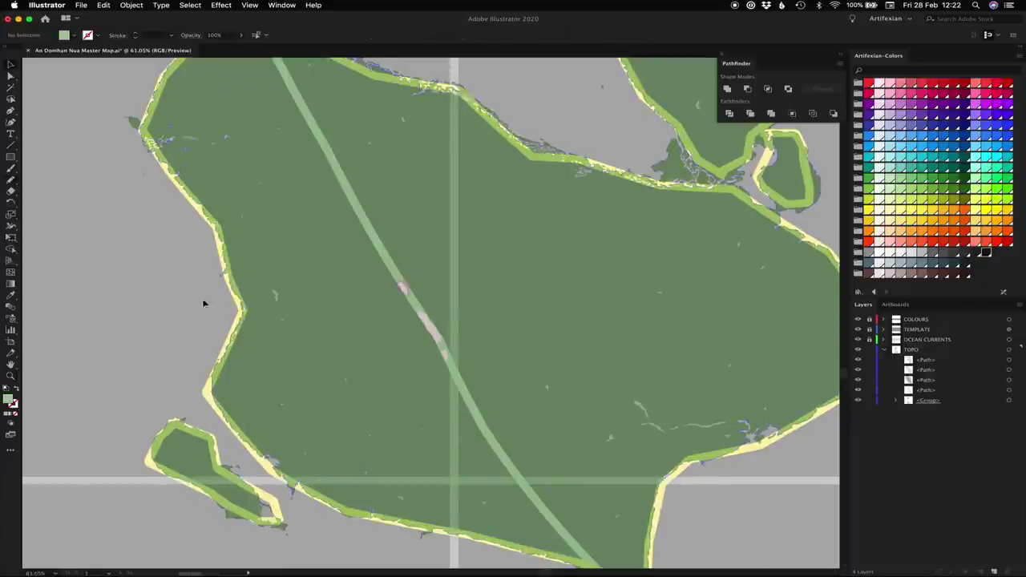
# Step: Sample the 7000 color again and draw one elongated freehand patch enclosing the two southern peaks
pyautogui.hotkey('ctrl', '0')
pyautogui.click(632, 98)
pyautogui.press('z')
pyautogui.moveTo(414, 401); pyautogui.dragTo(443, 419)
pyautogui.press('n')
pyautogui.moveTo(392, 283); pyautogui.dragTo(445, 360)
pyautogui.moveTo(470, 398)
pyautogui.mouseDown()
pyautogui.moveTo(446, 297)
pyautogui.moveTo(394, 275)
pyautogui.mouseUp()
pyautogui.press('v')
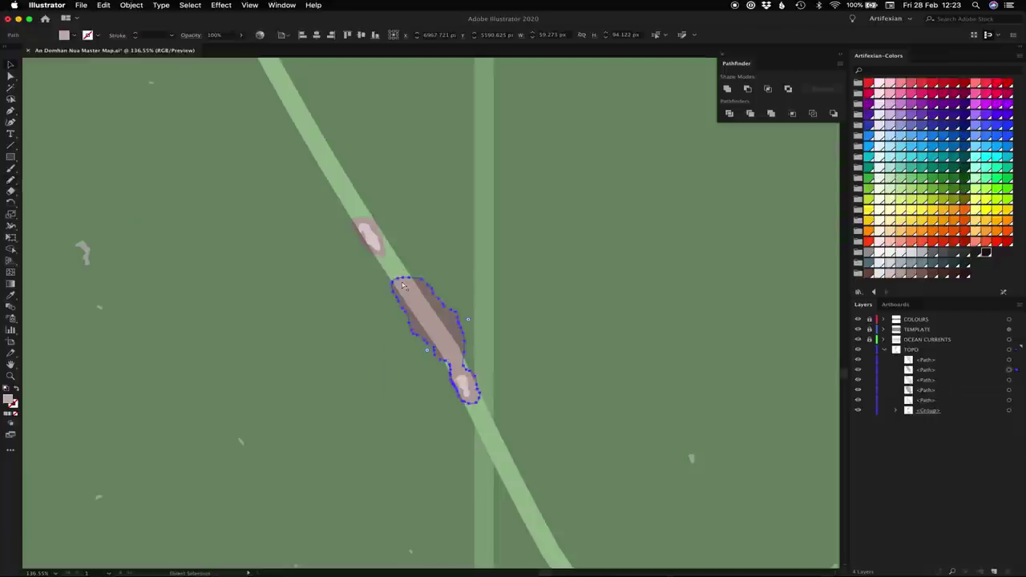
pyautogui.click(493, 328)
# Step: Draw small 7000-colored patches along the mountain line beyond both ends of the peaks, and check them with the TEMPLATE layer briefly hidden
pyautogui.press('super+0')
pyautogui.press('super+shift+a')
pyautogui.press('i')
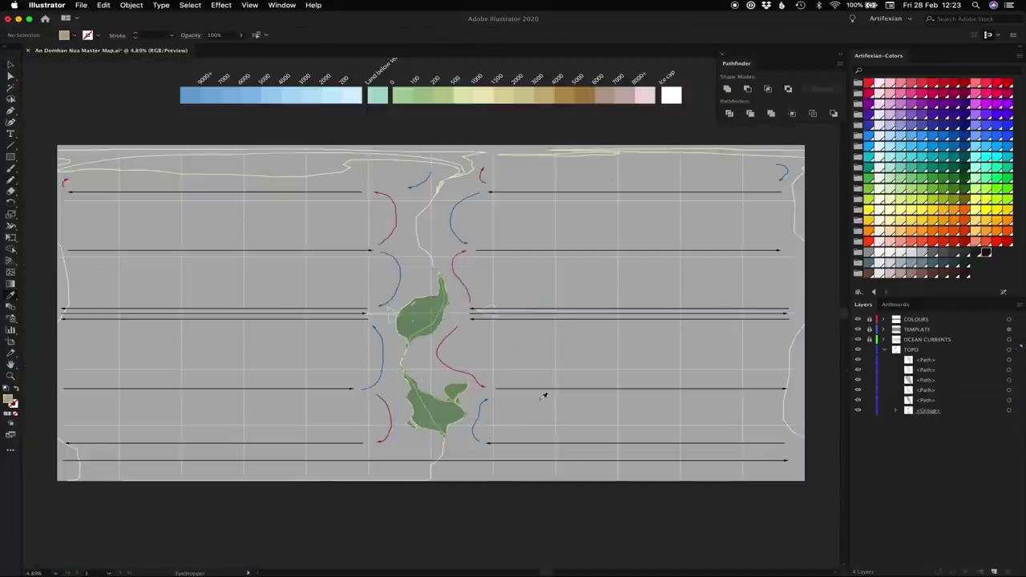
pyautogui.press('z')
pyautogui.moveTo(433, 426); pyautogui.dragTo(561, 417)
pyautogui.press('super+0')
pyautogui.press('i')
pyautogui.click(625, 96)
pyautogui.press('z')
pyautogui.moveTo(435, 426); pyautogui.dragTo(537, 121)
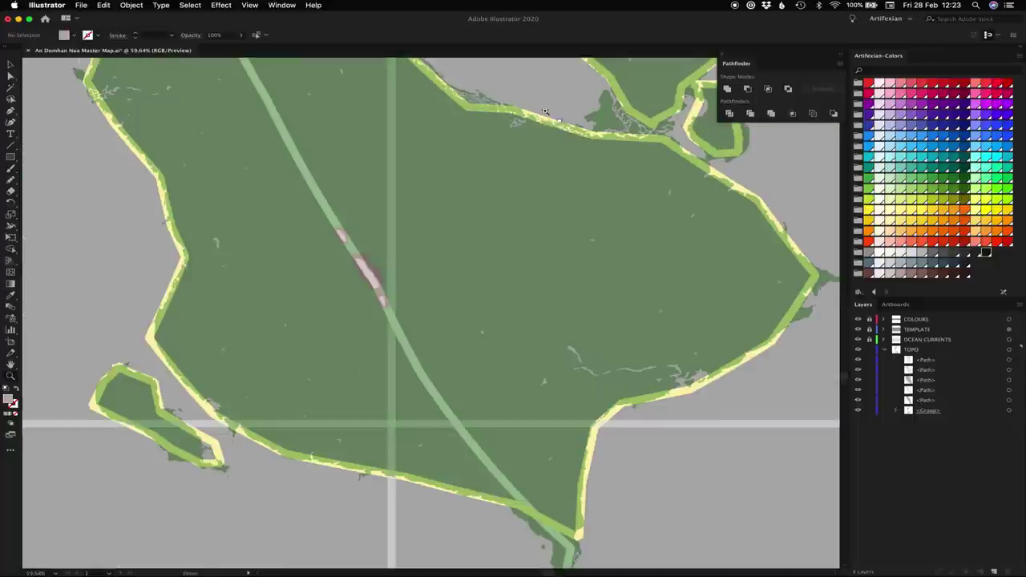
pyautogui.moveTo(326, 208); pyautogui.dragTo(329, 214)
pyautogui.moveTo(398, 320); pyautogui.dragTo(398, 323)
pyautogui.moveTo(330, 209); pyautogui.dragTo(333, 216)
pyautogui.moveTo(406, 344); pyautogui.dragTo(407, 342)
pyautogui.click(858, 329)
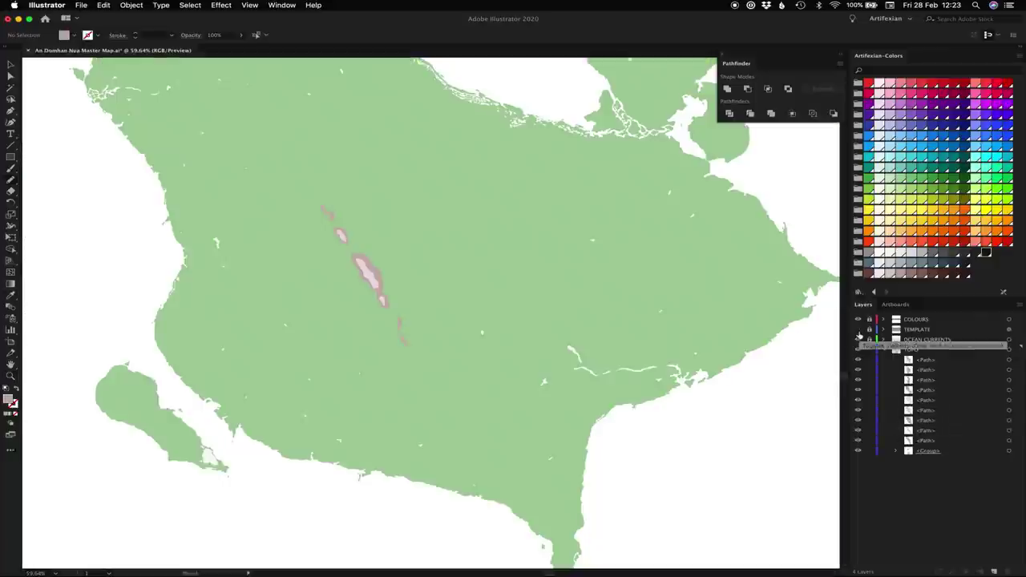
pyautogui.click(858, 330)
# Step: Draw another freehand elevation patch along the mountain line of the southern continent
pyautogui.scroll(6, 630, 312)
pyautogui.hscroll(-3, 630, 311)
pyautogui.hscroll(3, 452, 465)
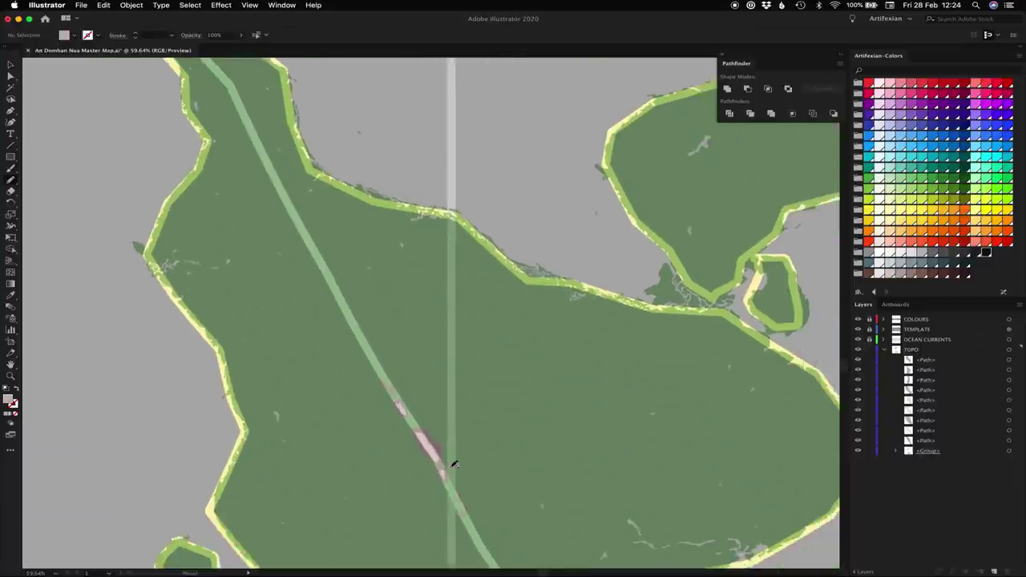
pyautogui.hotkey('ctrl', '0')
pyautogui.moveTo(423, 414); pyautogui.dragTo(504, 421)
pyautogui.moveTo(417, 315); pyautogui.dragTo(428, 335)
# Step: Select the mountain patches by shared fill color, one elevation color at a time, and combine each set with Pathfinder's Unite
pyautogui.press('v')
pyautogui.click(491, 454)
pyautogui.click(190, 5)
pyautogui.moveTo(201, 102)
pyautogui.click(321, 142)
pyautogui.click(727, 88)
pyautogui.click(577, 361)
pyautogui.click(497, 435)
pyautogui.click(191, 6)
pyautogui.click(322, 140)
pyautogui.click(727, 89)
pyautogui.click(564, 239)
pyautogui.hscroll(2, 564, 239)
pyautogui.scroll(-2, 564, 239)
# Step: Sample the 6000 color from the elevation scale and draw irregular freehand patches around the existing peaks
pyautogui.press('super+0')
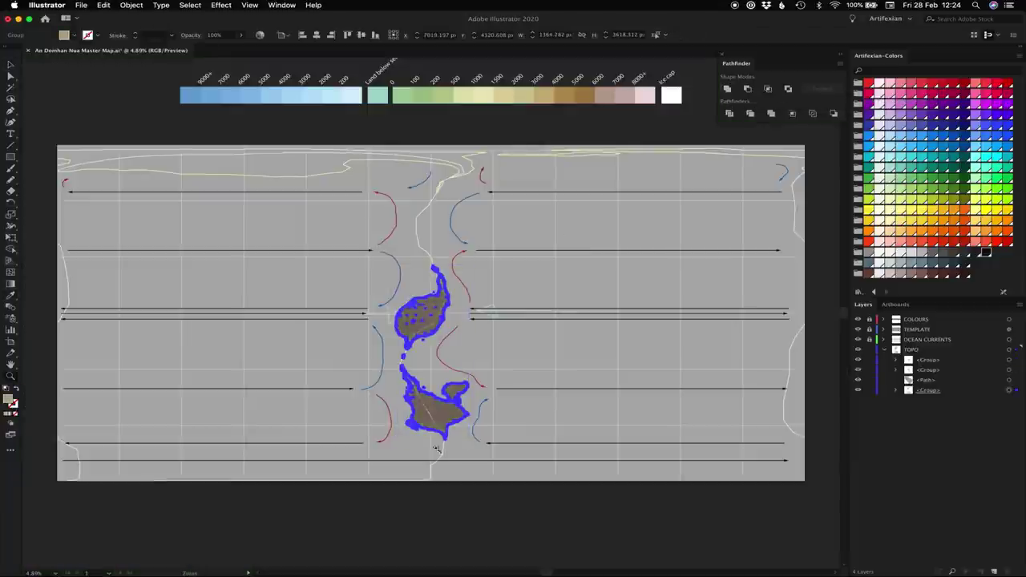
pyautogui.moveTo(433, 424); pyautogui.dragTo(704, 488)
pyautogui.click(704, 489)
pyautogui.press('super+0')
pyautogui.press('i')
pyautogui.click(602, 95)
pyautogui.press('z')
pyautogui.moveTo(378, 367); pyautogui.dragTo(455, 449)
pyautogui.scroll(5, 521, 409)
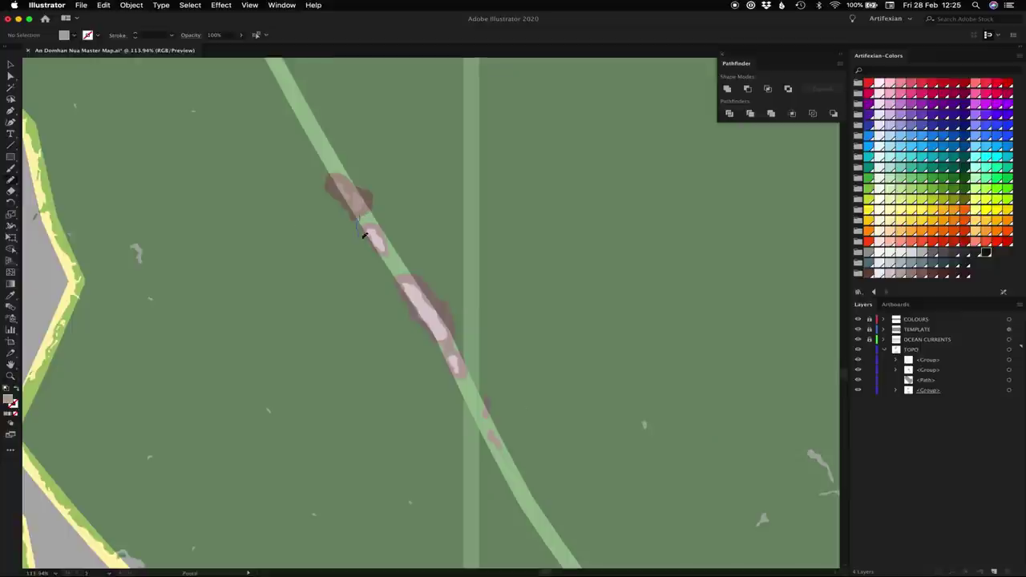
pyautogui.click(392, 251)
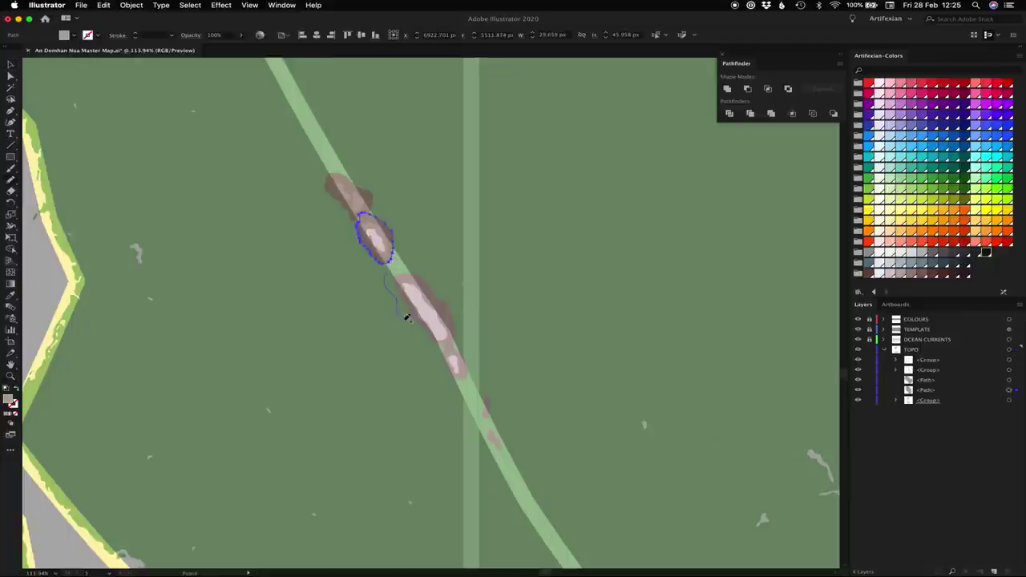
pyautogui.moveTo(406, 325)
pyautogui.mouseDown()
pyautogui.moveTo(412, 279)
pyautogui.moveTo(386, 273)
pyautogui.mouseUp()
pyautogui.moveTo(393, 274); pyautogui.dragTo(435, 278)
pyautogui.moveTo(452, 351)
pyautogui.mouseDown()
pyautogui.moveTo(469, 390)
pyautogui.moveTo(494, 410)
pyautogui.mouseUp()
# Step: Draw small isolated 6000-colored patches along the mountain line farther north and south of the main peaks
pyautogui.moveTo(486, 425)
pyautogui.mouseDown()
pyautogui.moveTo(513, 442)
pyautogui.moveTo(504, 458)
pyautogui.mouseUp()
pyautogui.moveTo(343, 164)
pyautogui.mouseDown()
pyautogui.moveTo(313, 130)
pyautogui.moveTo(326, 159)
pyautogui.mouseUp()
pyautogui.moveTo(514, 467); pyautogui.dragTo(523, 487)
pyautogui.moveTo(542, 526); pyautogui.dragTo(546, 528)
pyautogui.moveTo(284, 65); pyautogui.dragTo(282, 67)
# Step: Select all the 6000-colored patches by their shared fill color and combine them with Pathfinder's Unite
pyautogui.press('v')
pyautogui.click(454, 298)
pyautogui.click(190, 4)
pyautogui.moveTo(206, 101)
pyautogui.click(332, 146)
pyautogui.click(727, 89)
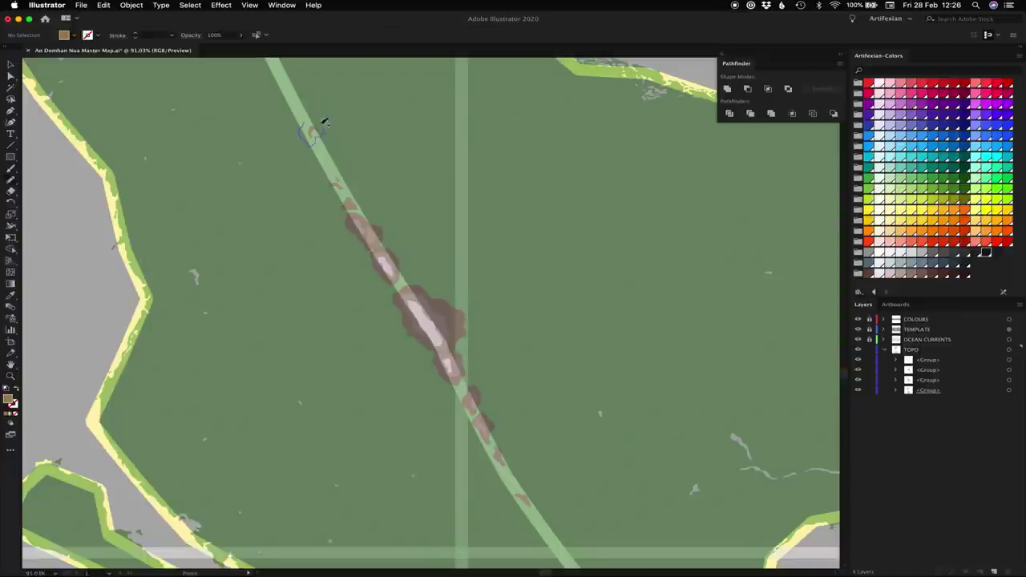
# Step: Draw jagged brown freehand patches surrounding the whole mountain core, with small separate ones at its northern end
pyautogui.moveTo(319, 118)
pyautogui.mouseDown()
pyautogui.moveTo(315, 133)
pyautogui.moveTo(354, 203)
pyautogui.mouseUp()
pyautogui.moveTo(365, 265)
pyautogui.mouseDown()
pyautogui.moveTo(377, 270)
pyautogui.moveTo(389, 313)
pyautogui.moveTo(409, 290)
pyautogui.mouseUp()
pyautogui.moveTo(406, 355)
pyautogui.mouseDown()
pyautogui.moveTo(444, 358)
pyautogui.moveTo(430, 330)
pyautogui.mouseUp()
pyautogui.moveTo(451, 400); pyautogui.dragTo(467, 428)
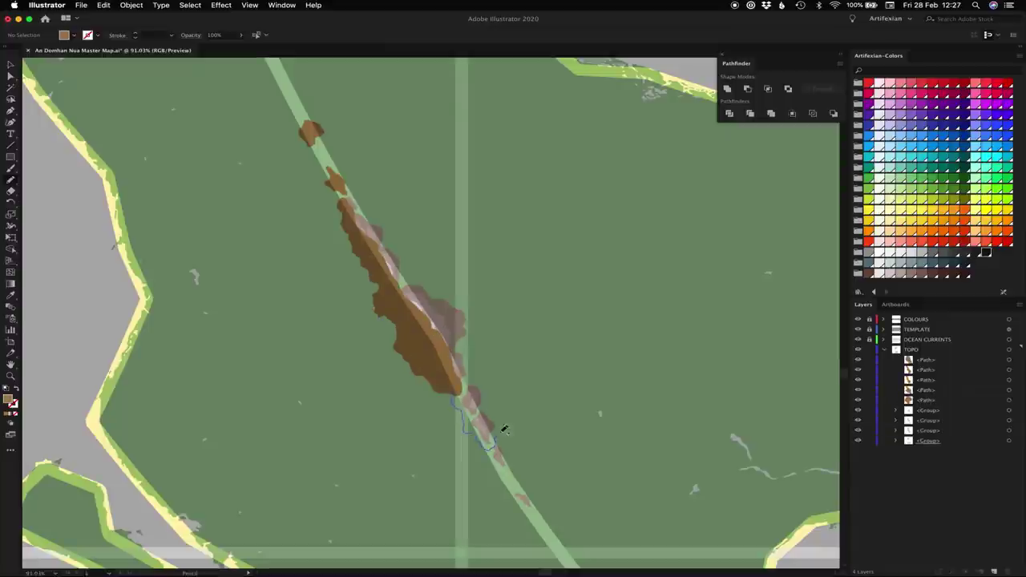
pyautogui.moveTo(498, 369); pyautogui.dragTo(484, 356)
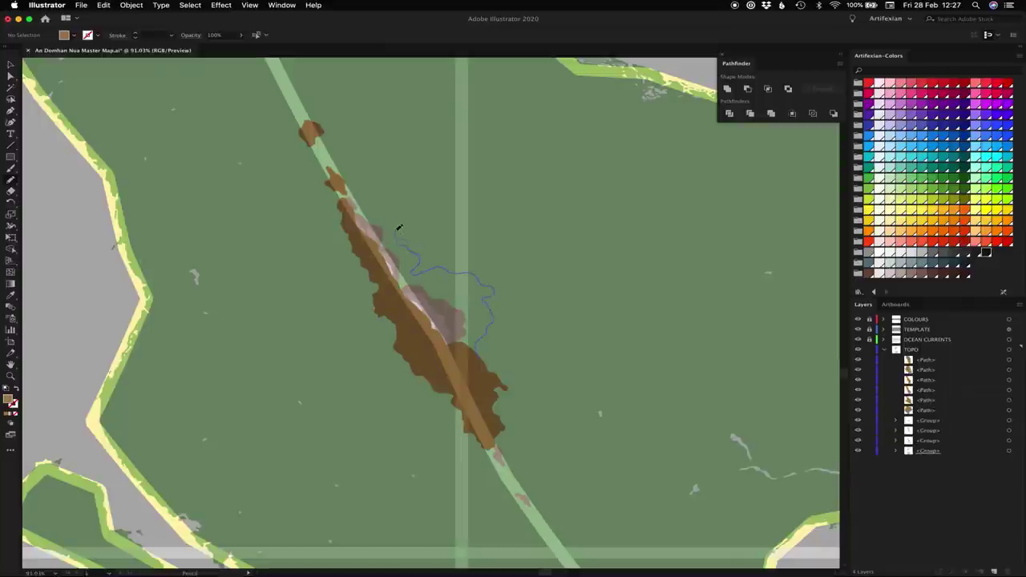
pyautogui.moveTo(394, 223); pyautogui.dragTo(395, 224)
pyautogui.moveTo(462, 347); pyautogui.dragTo(460, 348)
# Step: Extend the brown elevation band with freehand patches around the small peaks at the range's southern end
pyautogui.scroll(-3, 356, 209)
pyautogui.hscroll(3, 357, 209)
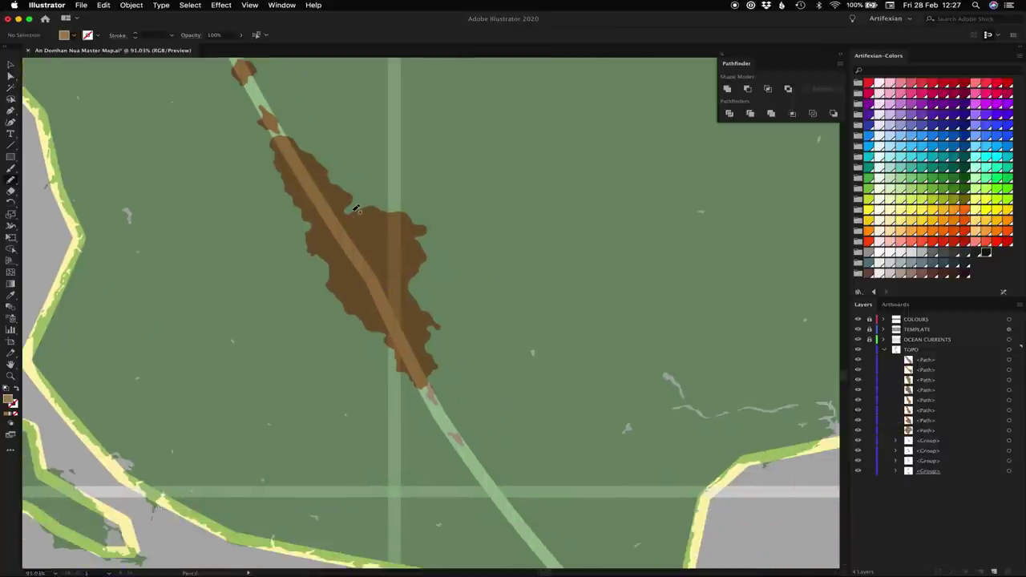
pyautogui.moveTo(456, 405); pyautogui.dragTo(456, 406)
pyautogui.scroll(-3, 387, 382)
pyautogui.hscroll(3, 388, 382)
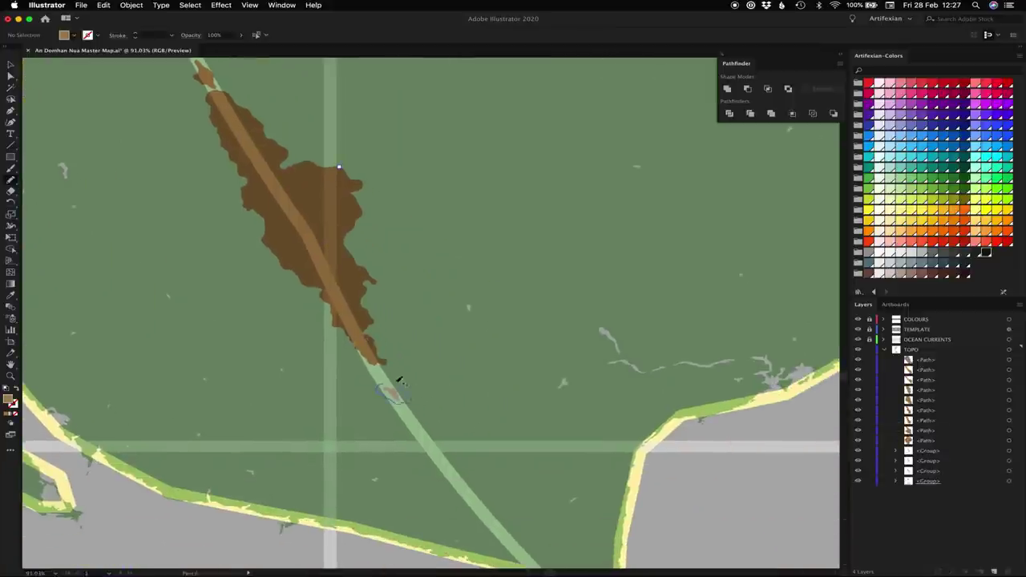
pyautogui.moveTo(392, 381); pyautogui.dragTo(386, 386)
# Step: Select all the brown patches by their shared fill color and combine them with Pathfinder's Unite
pyautogui.scroll(4, 472, 312)
pyautogui.press('super+minus')
pyautogui.press('super+minus')
pyautogui.press('super+equal')
pyautogui.press('v')
pyautogui.click(469, 319)
pyautogui.click(190, 5)
pyautogui.click(413, 189)
pyautogui.click(726, 89)
pyautogui.click(636, 384)
pyautogui.press('super+0')
pyautogui.click(639, 389)
pyautogui.press('z')
pyautogui.moveTo(377, 381); pyautogui.dragTo(481, 446)
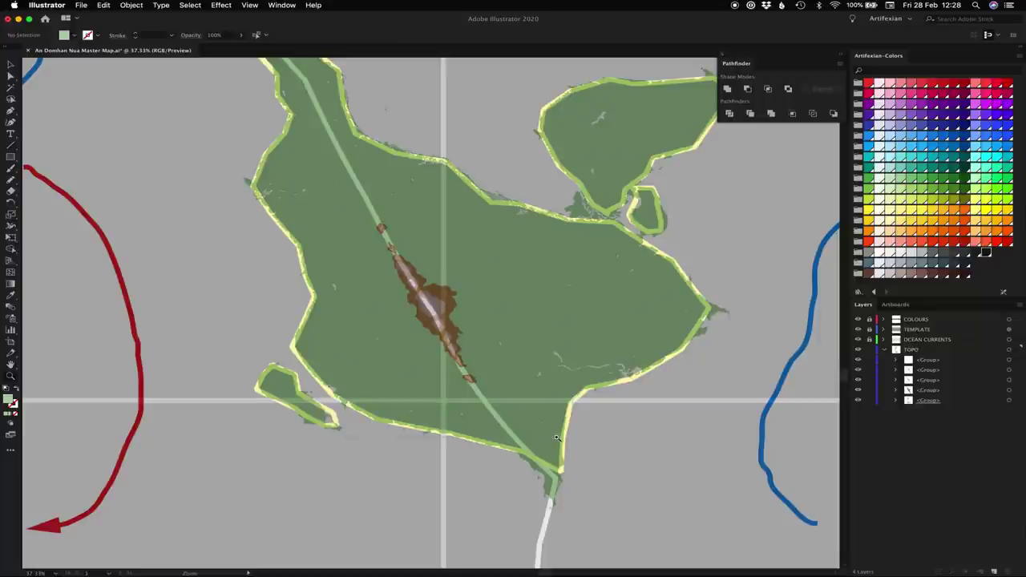
pyautogui.scroll(4, 558, 438)
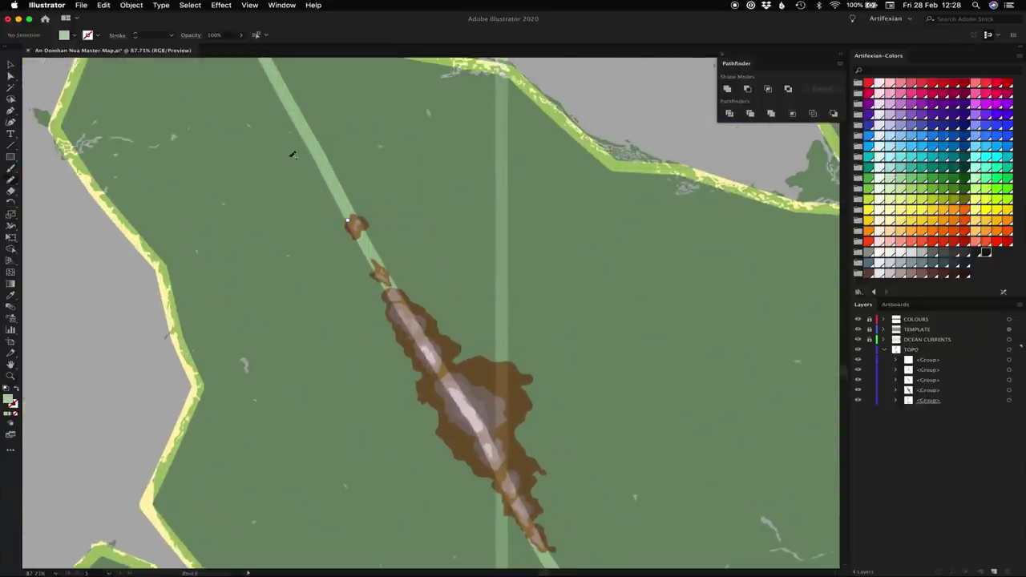
pyautogui.moveTo(346, 180); pyautogui.dragTo(348, 177)
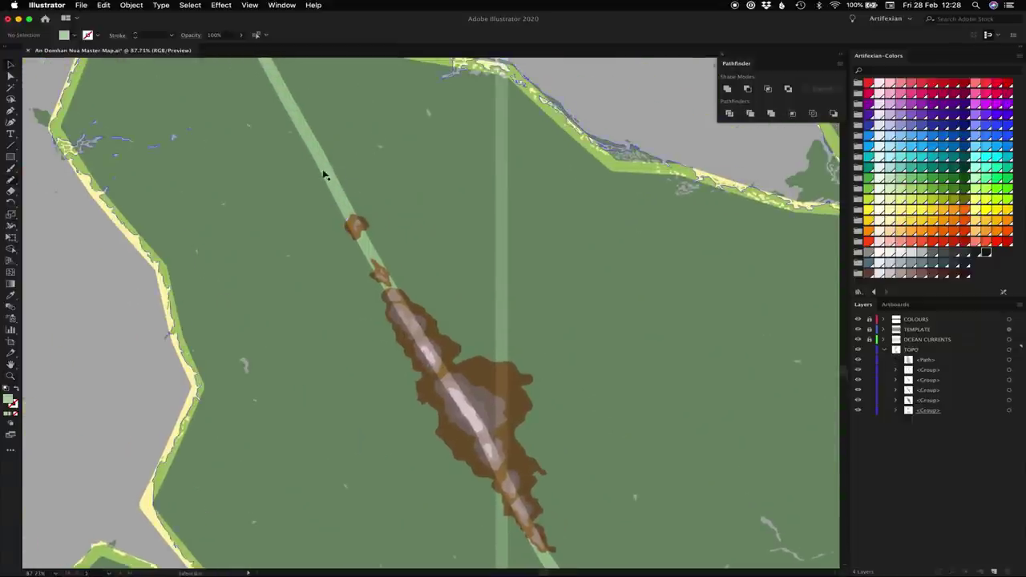
# Step: Draw lighter-brown outlying freehand patches along the mountain line to the north and on both sides of the range
pyautogui.press('super+0')
pyautogui.press('z')
pyautogui.moveTo(433, 413); pyautogui.dragTo(562, 413)
pyautogui.moveTo(242, 185)
pyautogui.mouseDown()
pyautogui.moveTo(286, 193)
pyautogui.moveTo(288, 239)
pyautogui.mouseUp()
pyautogui.press('n')
pyautogui.scroll(-3, 296, 190)
pyautogui.hscroll(2, 296, 190)
pyautogui.moveTo(332, 265)
pyautogui.mouseDown()
pyautogui.moveTo(359, 273)
pyautogui.moveTo(356, 308)
pyautogui.moveTo(383, 306)
pyautogui.mouseUp()
pyautogui.scroll(-8, 324, 280)
pyautogui.moveTo(320, 237); pyautogui.dragTo(325, 252)
pyautogui.moveTo(456, 304); pyautogui.dragTo(480, 304)
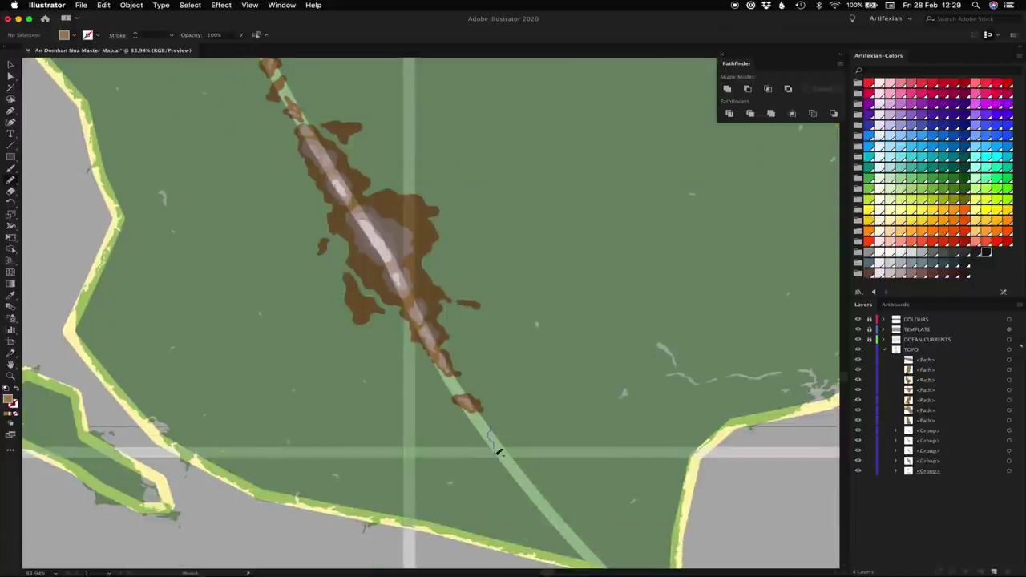
# Step: Add more small outlying freehand patches along the southern mountain line, beside the range, and around its northern end
pyautogui.moveTo(499, 457)
pyautogui.mouseDown()
pyautogui.moveTo(547, 474)
pyautogui.moveTo(522, 471)
pyautogui.mouseUp()
pyautogui.moveTo(425, 356); pyautogui.dragTo(416, 367)
pyautogui.moveTo(455, 207); pyautogui.dragTo(438, 200)
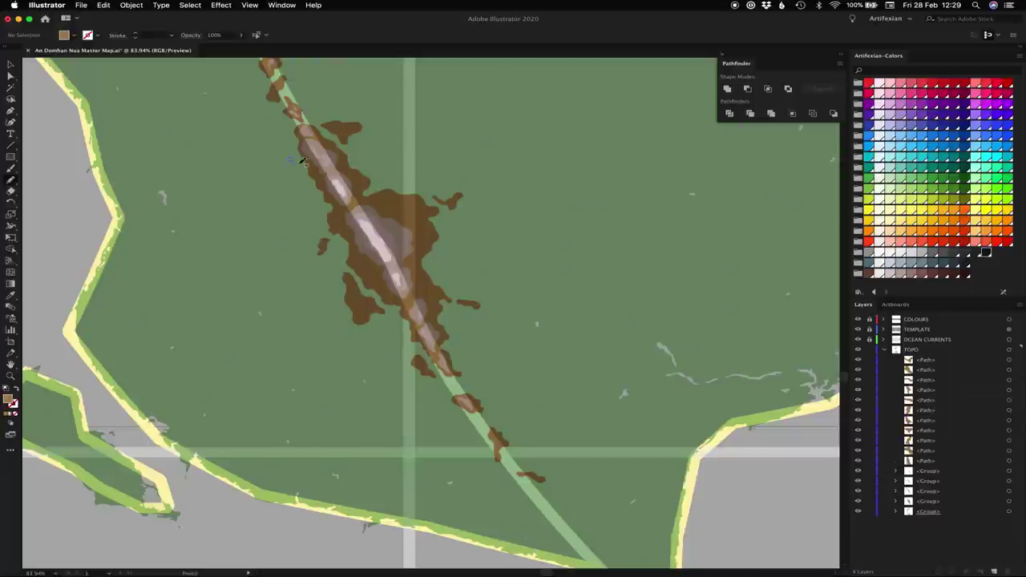
pyautogui.moveTo(298, 156); pyautogui.dragTo(300, 156)
pyautogui.scroll(5, 329, 143)
pyautogui.hscroll(-3, 329, 143)
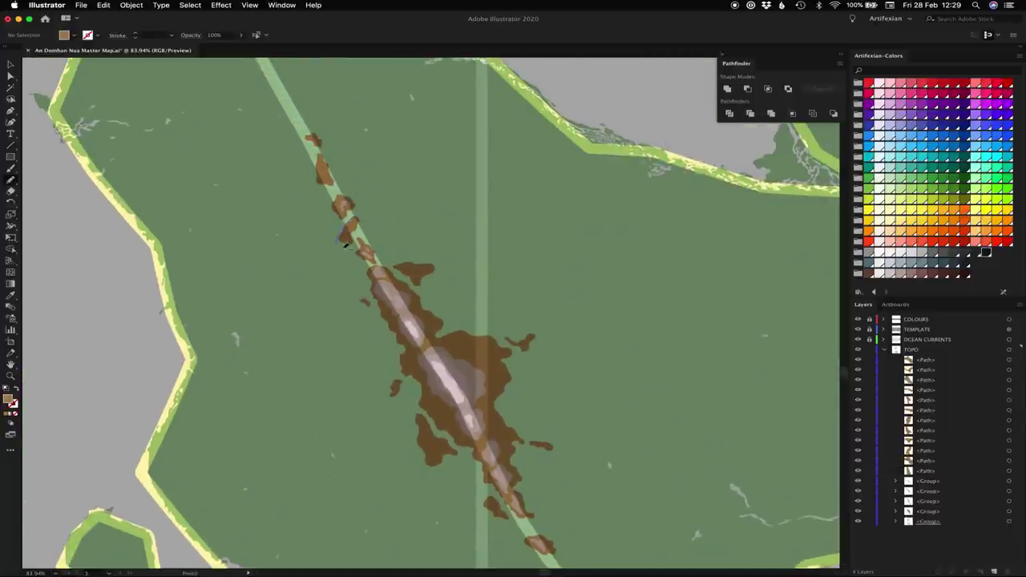
pyautogui.moveTo(388, 253); pyautogui.dragTo(384, 255)
# Step: Select the new outlying patches by their shared fill color and combine them with Pathfinder's Unite
pyautogui.click(190, 4)
pyautogui.moveTo(190, 101)
pyautogui.click(332, 137)
pyautogui.click(727, 90)
pyautogui.click(135, 301)
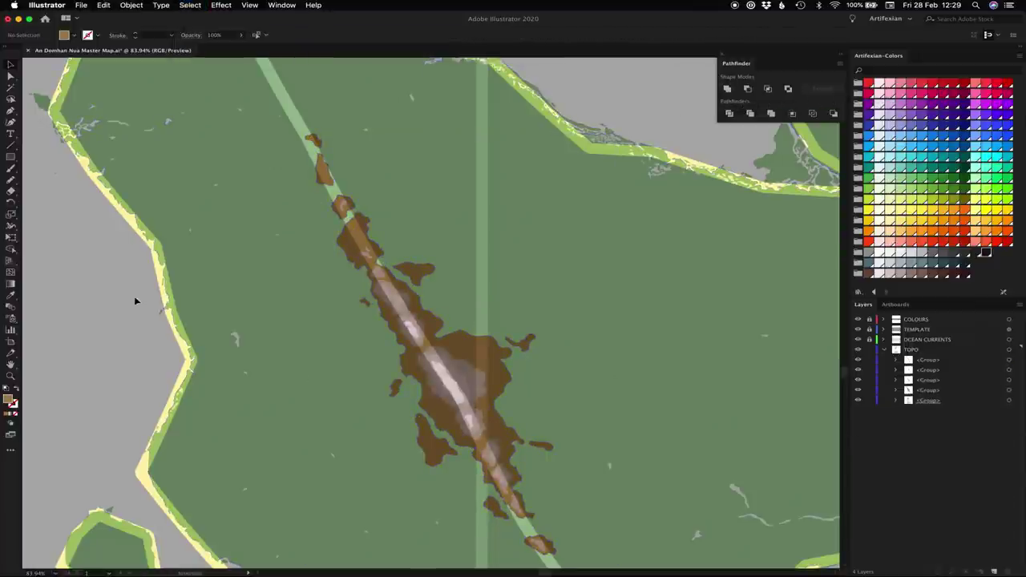
# Step: Sample the next brown from the elevation legend and draw freehand patches down the western side of the southern continent's mountain line
pyautogui.press('super+0')
pyautogui.press('i')
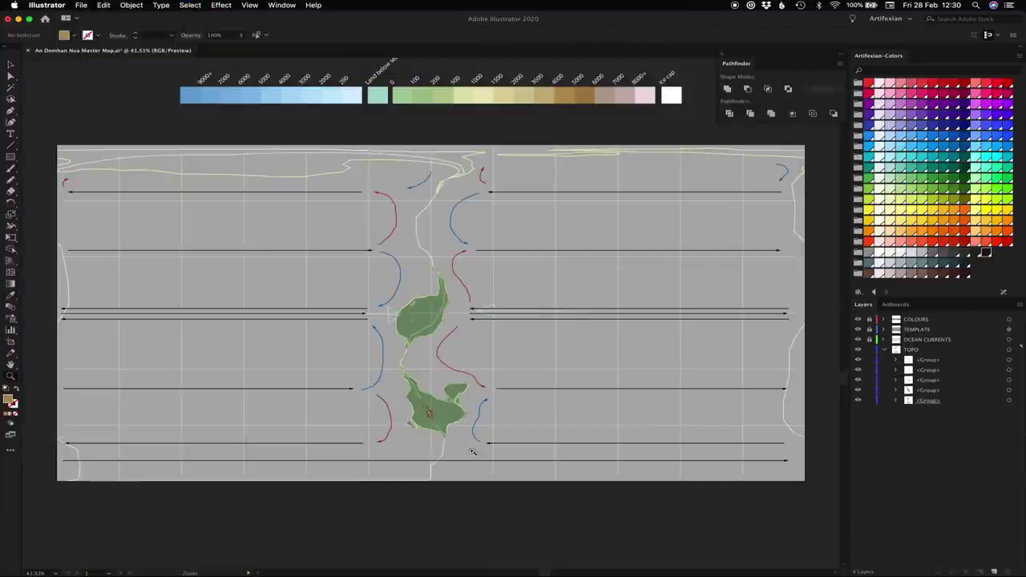
pyautogui.click(578, 94)
pyautogui.press('z')
pyautogui.moveTo(393, 388); pyautogui.dragTo(474, 439)
pyautogui.scroll(2, 298, 116)
pyautogui.click(436, 202)
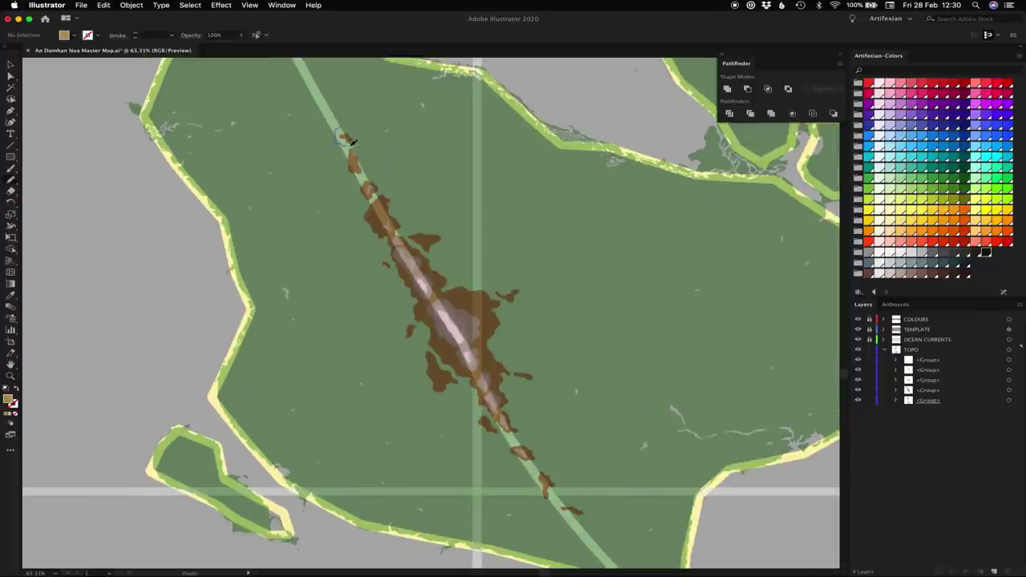
pyautogui.moveTo(359, 145)
pyautogui.mouseDown()
pyautogui.moveTo(335, 160)
pyautogui.moveTo(368, 167)
pyautogui.moveTo(350, 157)
pyautogui.moveTo(365, 193)
pyautogui.moveTo(387, 193)
pyautogui.moveTo(372, 214)
pyautogui.mouseUp()
pyautogui.moveTo(384, 253)
pyautogui.mouseDown()
pyautogui.moveTo(411, 253)
pyautogui.moveTo(410, 280)
pyautogui.mouseUp()
pyautogui.moveTo(404, 344); pyautogui.dragTo(405, 346)
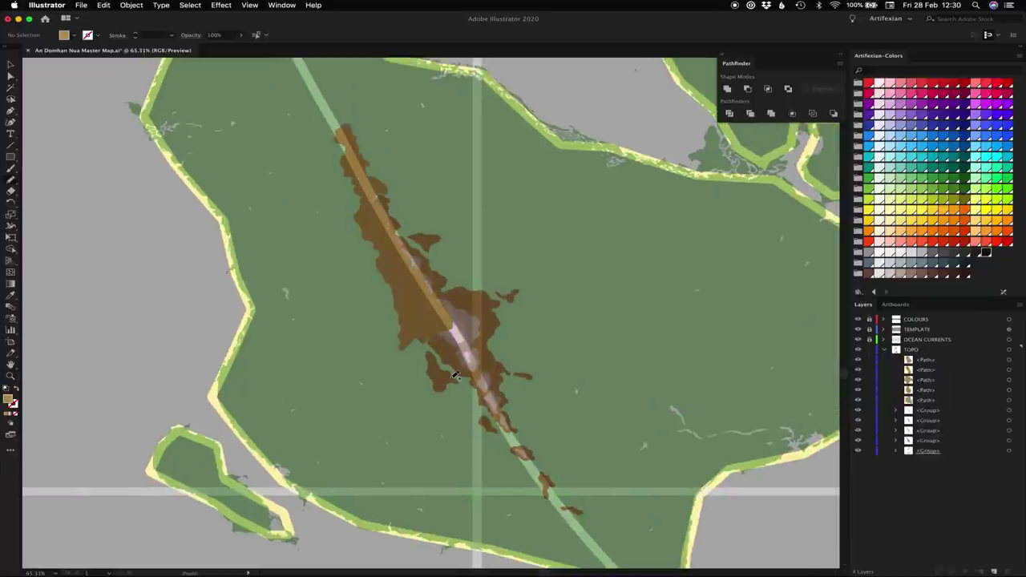
# Step: Continue the brown band with freehand patches around the range's southern end and up its eastern side
pyautogui.hscroll(5, 450, 369)
pyautogui.scroll(-2, 449, 369)
pyautogui.moveTo(307, 305)
pyautogui.mouseDown()
pyautogui.moveTo(326, 360)
pyautogui.moveTo(368, 380)
pyautogui.moveTo(399, 361)
pyautogui.mouseUp()
pyautogui.moveTo(406, 414); pyautogui.dragTo(429, 371)
pyautogui.press('super+z')
pyautogui.moveTo(367, 385); pyautogui.dragTo(399, 407)
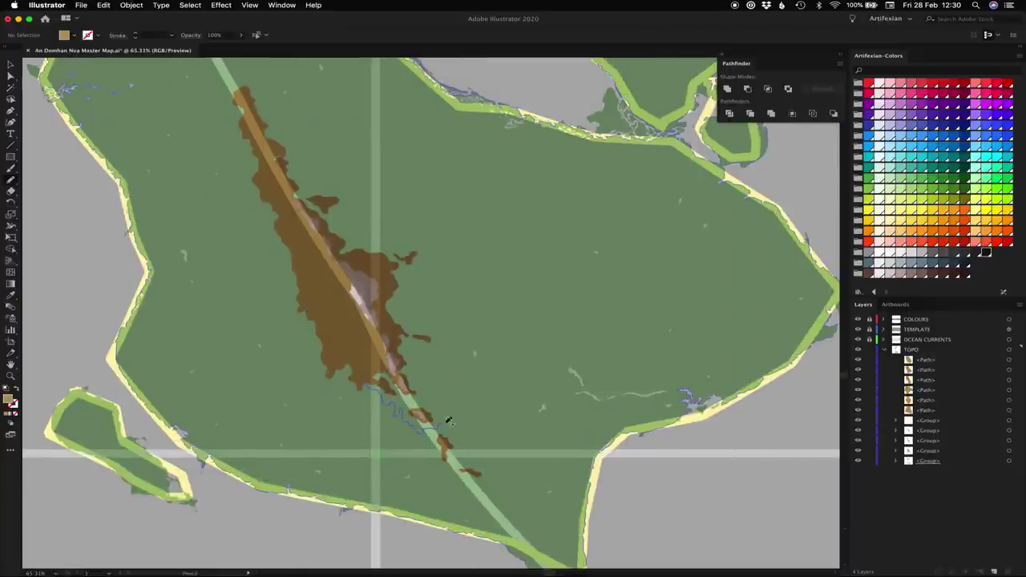
pyautogui.moveTo(457, 421); pyautogui.dragTo(447, 378)
pyautogui.moveTo(445, 324)
pyautogui.mouseDown()
pyautogui.moveTo(429, 242)
pyautogui.moveTo(341, 243)
pyautogui.moveTo(380, 359)
pyautogui.moveTo(345, 206)
pyautogui.moveTo(279, 150)
pyautogui.moveTo(385, 253)
pyautogui.mouseUp()
# Step: Select all the new brown patches by their shared fill color and combine them with Pathfinder's Unite
pyautogui.press('v')
pyautogui.click(412, 332)
pyautogui.click(190, 5)
pyautogui.moveTo(263, 110)
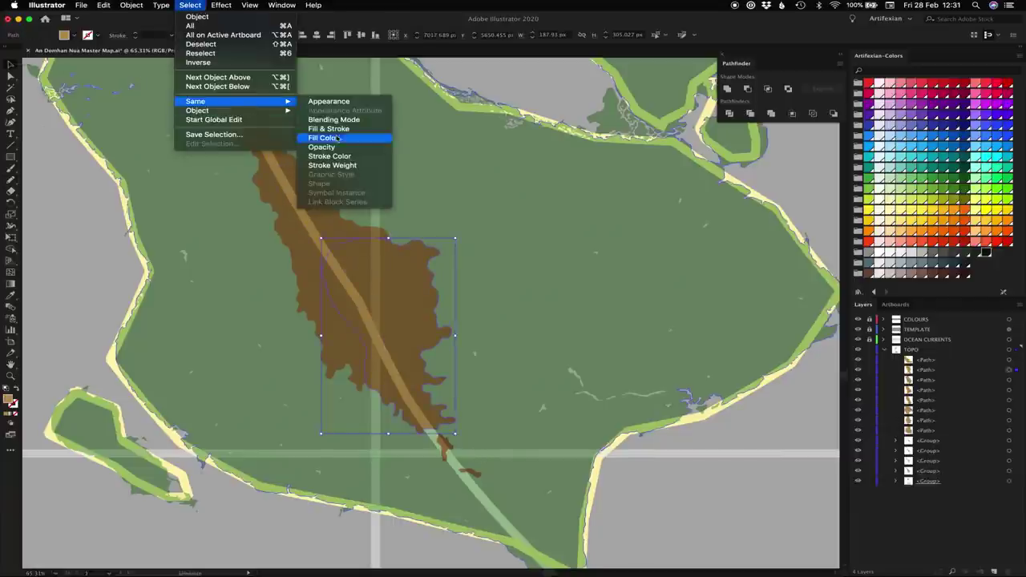
pyautogui.click(332, 137)
pyautogui.click(727, 89)
pyautogui.click(481, 240)
pyautogui.click(88, 300)
pyautogui.press('i')
pyautogui.click(401, 305)
pyautogui.press('super+0')
pyautogui.press('z')
pyautogui.moveTo(436, 436); pyautogui.dragTo(472, 447)
pyautogui.press('b')
pyautogui.press('n')
pyautogui.moveTo(316, 200); pyautogui.dragTo(320, 210)
pyautogui.press('super+0')
pyautogui.press('i')
pyautogui.click(576, 90)
pyautogui.press('z')
pyautogui.press('a')
pyautogui.moveTo(440, 423)
pyautogui.mouseDown()
pyautogui.moveTo(481, 429)
pyautogui.moveTo(445, 424)
pyautogui.mouseUp()
pyautogui.click(304, 234)
pyautogui.press('super+0')
pyautogui.press('i')
pyautogui.click(566, 92)
pyautogui.press('z')
pyautogui.press('v')
# Step: Select the band's shapes by matching fill and stroke, unite them, and send the result backward behind the darker elevation bands
pyautogui.click(464, 161)
pyautogui.click(377, 161)
pyautogui.click(190, 5)
pyautogui.moveTo(192, 89)
pyautogui.click(317, 127)
pyautogui.click(727, 88)
pyautogui.press('super+[')
pyautogui.press('super+[')
pyautogui.press('super+[')
pyautogui.press('super+[')
pyautogui.click(722, 148)
# Step: Sample the band's brown from the elevation legend and draw freehand patches extending it at the range's northern and southern ends
pyautogui.press('super+0')
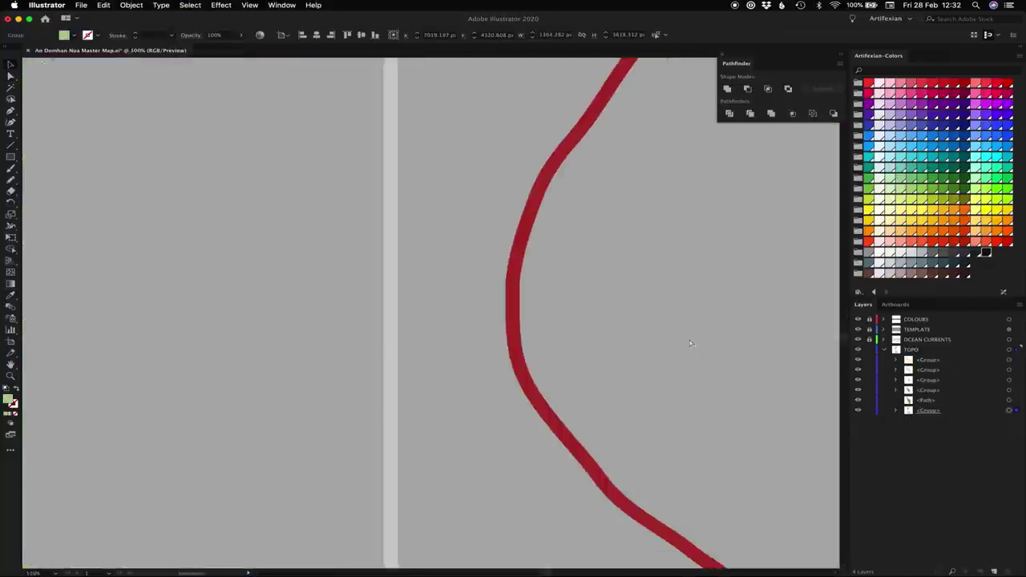
pyautogui.click(546, 467)
pyautogui.press('i')
pyautogui.click(570, 92)
pyautogui.press('z')
pyautogui.moveTo(443, 429); pyautogui.dragTo(487, 446)
pyautogui.press('n')
pyautogui.moveTo(223, 136); pyautogui.dragTo(243, 157)
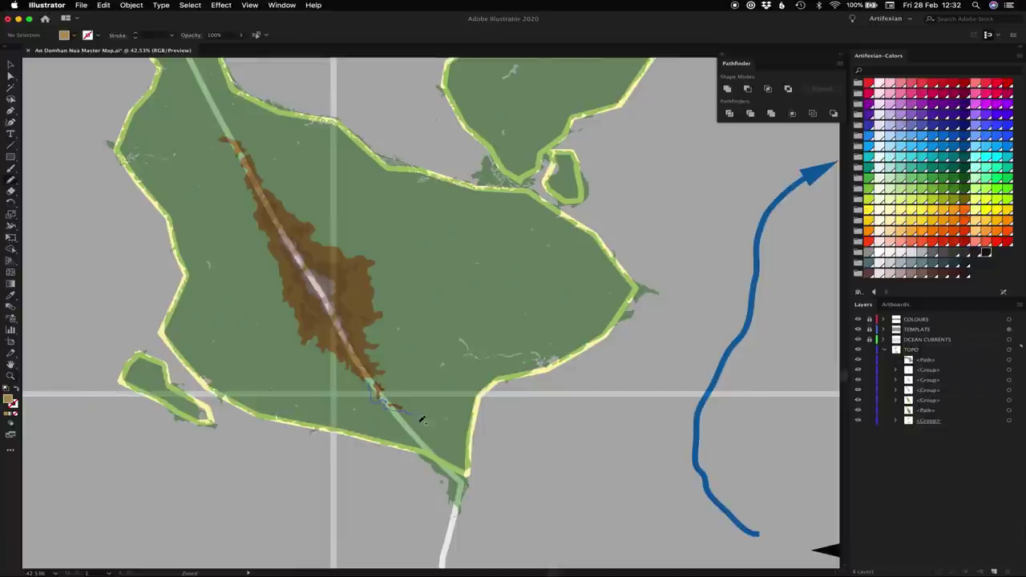
pyautogui.moveTo(386, 374); pyautogui.dragTo(387, 374)
pyautogui.moveTo(226, 133); pyautogui.dragTo(223, 138)
# Step: Draw small outlying brown patches on both sides of the range, including a larger one to the east
pyautogui.moveTo(355, 120); pyautogui.dragTo(398, 98)
pyautogui.moveTo(320, 240); pyautogui.dragTo(313, 258)
pyautogui.moveTo(432, 246); pyautogui.dragTo(419, 250)
pyautogui.moveTo(330, 298); pyautogui.dragTo(367, 332)
pyautogui.moveTo(417, 266)
pyautogui.mouseDown()
pyautogui.moveTo(462, 287)
pyautogui.moveTo(459, 261)
pyautogui.moveTo(432, 253)
pyautogui.moveTo(432, 298)
pyautogui.mouseUp()
pyautogui.moveTo(477, 401); pyautogui.dragTo(471, 398)
pyautogui.moveTo(306, 209); pyautogui.dragTo(306, 212)
pyautogui.moveTo(333, 258); pyautogui.dragTo(330, 256)
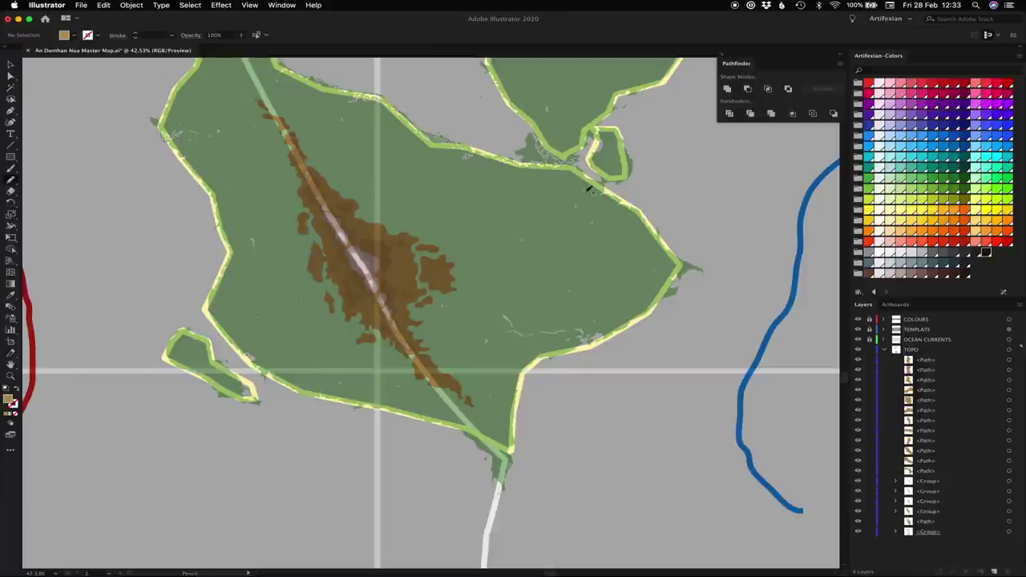
pyautogui.moveTo(415, 258); pyautogui.dragTo(418, 261)
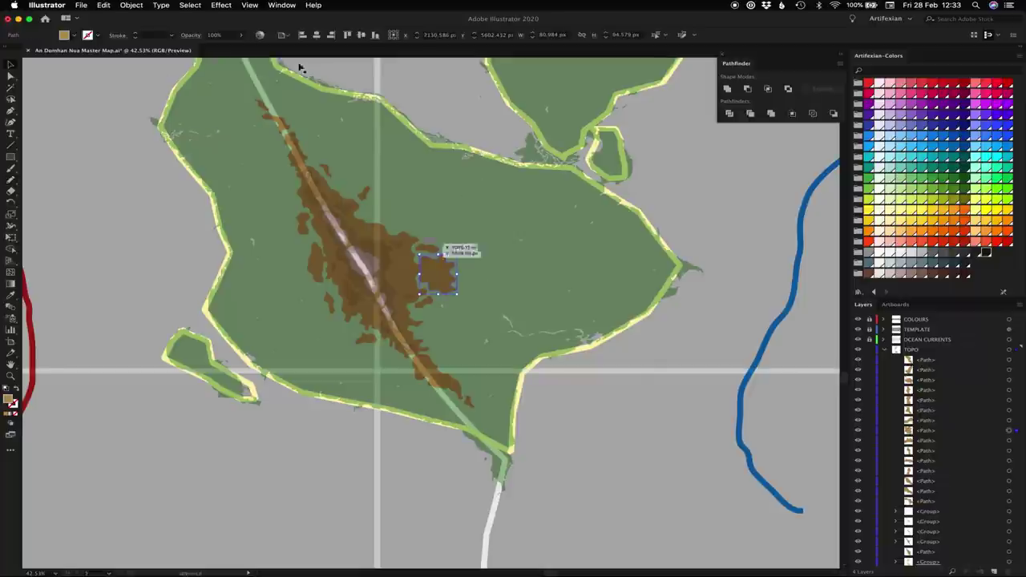
# Step: Select the outlying patches and the main band by their shared fill color and combine them with Pathfinder's Unite
pyautogui.click(190, 5)
pyautogui.moveTo(217, 101)
pyautogui.click(345, 137)
pyautogui.click(728, 89)
pyautogui.click(752, 201)
# Step: Sample the next lighter tan from the elevation legend and draw freehand patches along the range's northern end and eastern side
pyautogui.press('super+0')
pyautogui.press('i')
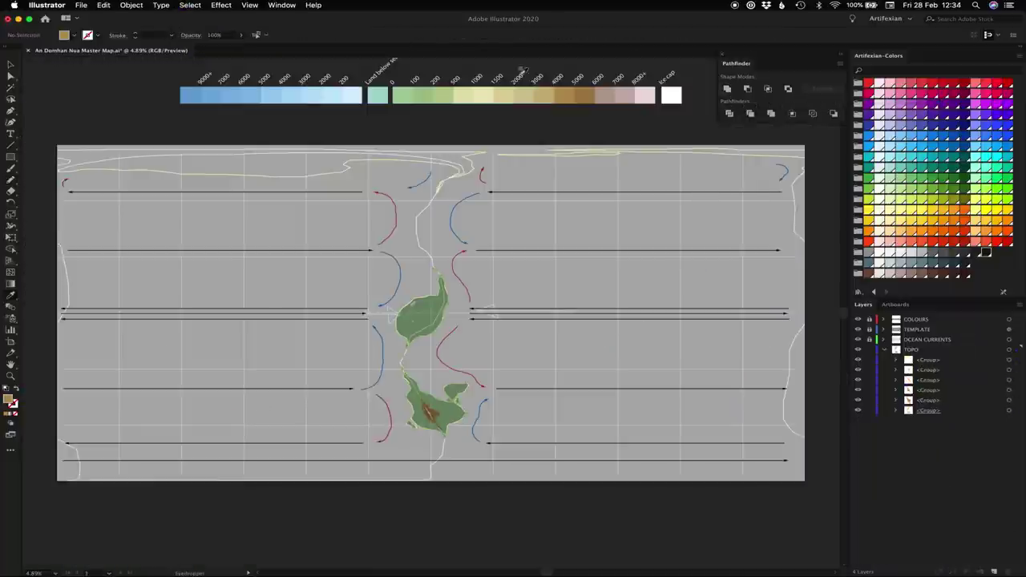
pyautogui.scroll(10, 449, 377)
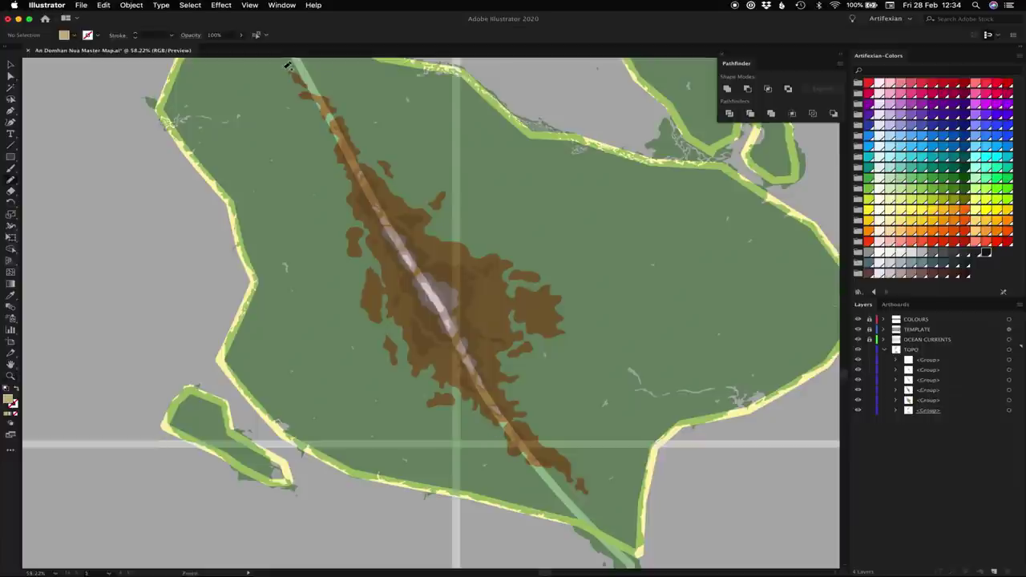
pyautogui.scroll(3, 432, 312)
pyautogui.moveTo(342, 154)
pyautogui.mouseDown()
pyautogui.moveTo(324, 128)
pyautogui.moveTo(397, 181)
pyautogui.moveTo(391, 204)
pyautogui.moveTo(420, 224)
pyautogui.moveTo(355, 185)
pyautogui.moveTo(300, 130)
pyautogui.moveTo(472, 227)
pyautogui.mouseUp()
pyautogui.moveTo(480, 283); pyautogui.dragTo(490, 281)
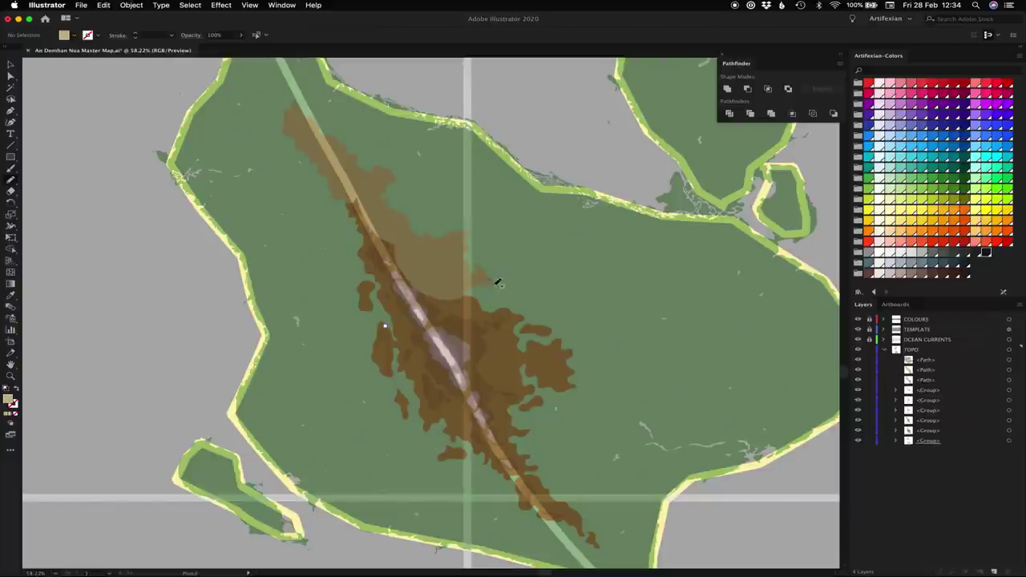
pyautogui.moveTo(591, 368)
pyautogui.mouseDown()
pyautogui.moveTo(434, 326)
pyautogui.moveTo(566, 391)
pyautogui.moveTo(592, 385)
pyautogui.moveTo(567, 414)
pyautogui.moveTo(531, 421)
pyautogui.moveTo(545, 475)
pyautogui.moveTo(579, 367)
pyautogui.mouseUp()
# Step: Continue the tan band with freehand patches around the southern end of the mountain line
pyautogui.scroll(-5, 580, 446)
pyautogui.hscroll(5, 580, 447)
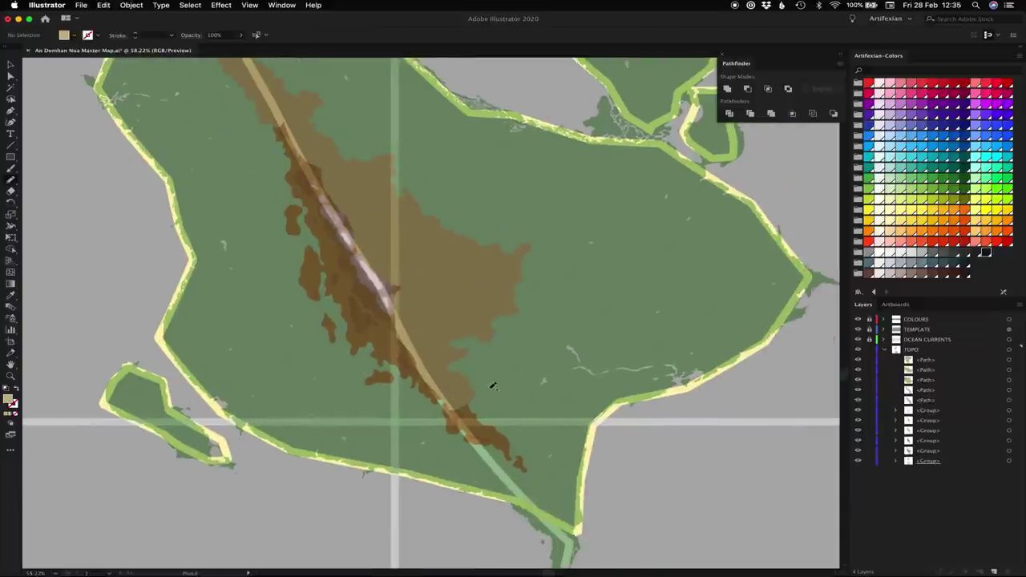
pyautogui.moveTo(478, 384); pyautogui.dragTo(489, 417)
pyautogui.press('super+z')
pyautogui.moveTo(397, 342); pyautogui.dragTo(396, 343)
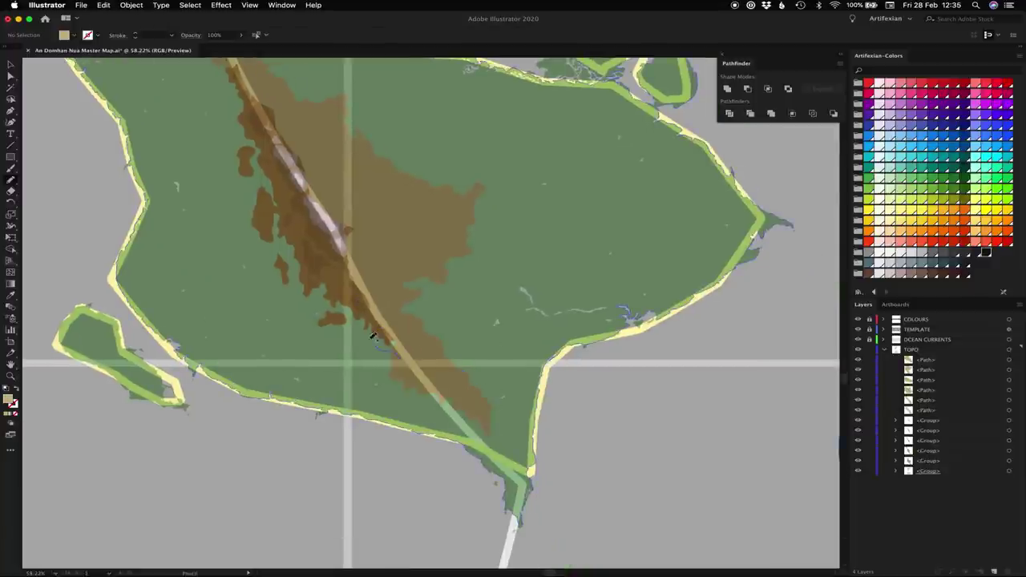
# Step: Draw tan freehand patches up the western side of the range to close the band at its northern end
pyautogui.moveTo(256, 244); pyautogui.dragTo(258, 246)
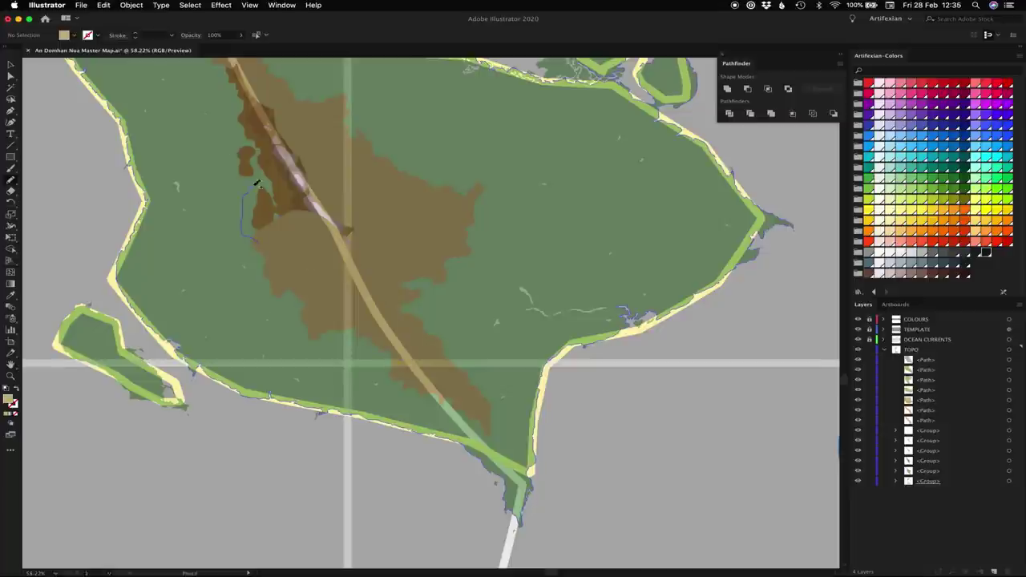
pyautogui.moveTo(243, 118); pyautogui.dragTo(280, 239)
pyautogui.scroll(3, 281, 240)
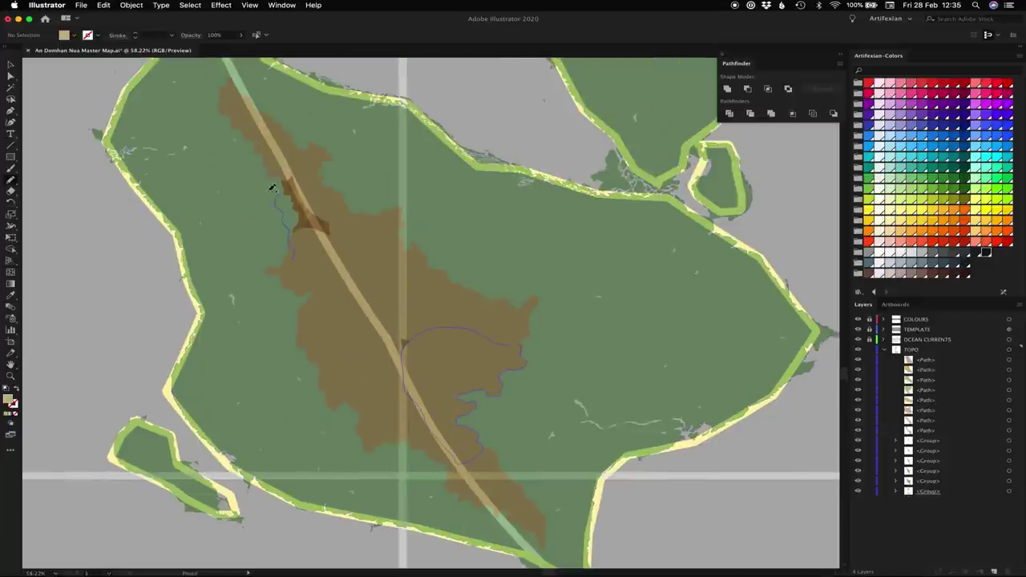
pyautogui.moveTo(270, 186); pyautogui.dragTo(270, 187)
# Step: Select all the tan patches by matching fill and stroke, unite them, and send the band backward behind the darker ones
pyautogui.click(191, 5)
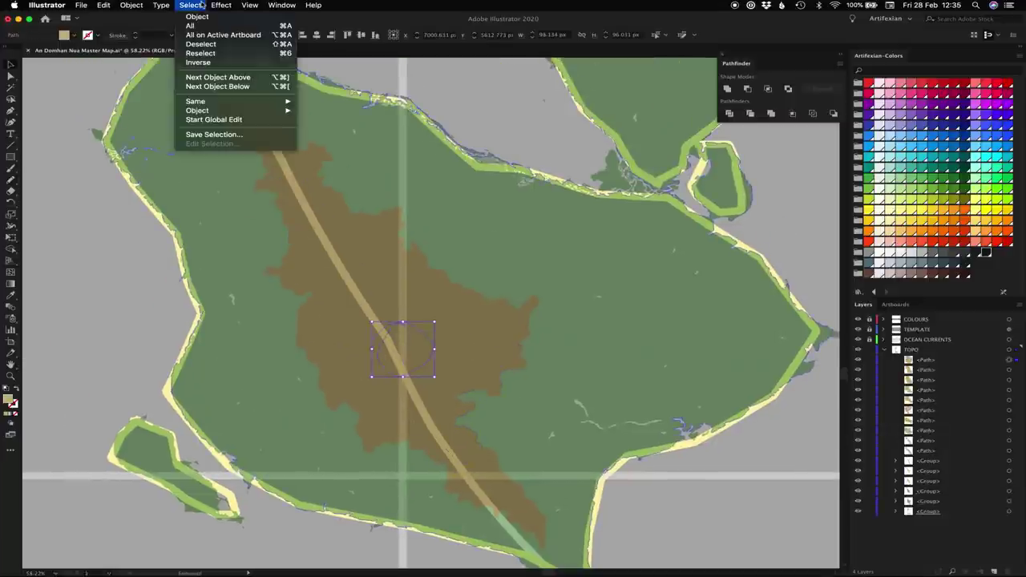
pyautogui.moveTo(241, 103)
pyautogui.click(332, 128)
pyautogui.click(728, 89)
pyautogui.press('super+bracketleft')
pyautogui.press('super+bracketleft')
pyautogui.press('super+bracketleft')
pyautogui.press('super+bracketleft')
pyautogui.press('super+bracketleft')
pyautogui.click(801, 278)
# Step: Hide the TEMPLATE layer to check the bands, show it again, and save the document
pyautogui.press('super+equal')
pyautogui.hscroll(-2, 801, 278)
pyautogui.click(858, 330)
pyautogui.click(858, 329)
pyautogui.press('super+s')
# Step: Draw small outlying tan patches with the Pencil tool off the band's eastern, southern and western edges
pyautogui.press('n')
pyautogui.hscroll(2, 536, 303)
pyautogui.moveTo(406, 205)
pyautogui.mouseDown()
pyautogui.moveTo(550, 222)
pyautogui.moveTo(394, 211)
pyautogui.mouseUp()
pyautogui.scroll(-3, 401, 256)
pyautogui.hscroll(4, 401, 257)
pyautogui.moveTo(450, 281); pyautogui.dragTo(464, 287)
pyautogui.moveTo(420, 389); pyautogui.dragTo(406, 374)
pyautogui.moveTo(297, 380); pyautogui.dragTo(268, 380)
pyautogui.moveTo(190, 330); pyautogui.dragTo(200, 316)
pyautogui.moveTo(170, 227); pyautogui.dragTo(165, 239)
# Step: Add further small tan patches beside the range and along the mountain line around its northern end
pyautogui.hscroll(-1, 291, 144)
pyautogui.hscroll(-2, 291, 144)
pyautogui.scroll(1, 291, 144)
pyautogui.moveTo(391, 146); pyautogui.dragTo(396, 149)
pyautogui.moveTo(466, 211); pyautogui.dragTo(469, 221)
pyautogui.hscroll(-3, 470, 219)
pyautogui.scroll(2, 470, 219)
pyautogui.scroll(3, 344, 122)
pyautogui.hscroll(-1, 345, 121)
pyautogui.moveTo(388, 222)
pyautogui.mouseDown()
pyautogui.moveTo(366, 215)
pyautogui.moveTo(359, 182)
pyautogui.mouseUp()
pyautogui.scroll(-1, 360, 181)
pyautogui.hscroll(1, 360, 181)
pyautogui.moveTo(387, 229)
pyautogui.mouseDown()
pyautogui.moveTo(393, 239)
pyautogui.moveTo(371, 226)
pyautogui.mouseUp()
# Step: Draw more small tan outliers near the southern end of the band
pyautogui.scroll(-7, 498, 275)
pyautogui.hscroll(3, 497, 275)
pyautogui.moveTo(569, 398); pyautogui.dragTo(568, 412)
pyautogui.moveTo(565, 416)
pyautogui.mouseDown()
pyautogui.moveTo(547, 398)
pyautogui.moveTo(558, 403)
pyautogui.mouseUp()
pyautogui.moveTo(506, 271); pyautogui.dragTo(499, 260)
# Step: Select all tan shapes by their shared fill color, unite them, and send the result backward five levels
pyautogui.scroll(6, 502, 255)
pyautogui.hscroll(-3, 502, 255)
pyautogui.press('v')
pyautogui.click(577, 345)
pyautogui.click(190, 5)
pyautogui.moveTo(233, 101)
pyautogui.click(328, 137)
pyautogui.click(727, 89)
pyautogui.press('super+[')
pyautogui.press('super+[')
pyautogui.press('super+[')
pyautogui.press('super+[')
pyautogui.press('super+[')
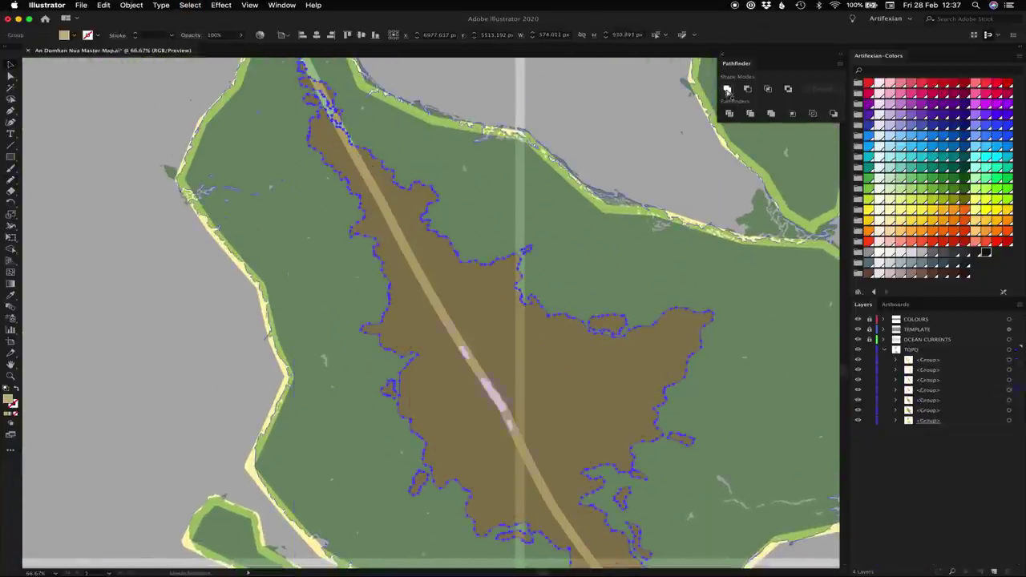
# Step: Deselect the band and sample the next lighter tan from the elevation color key above the map
pyautogui.click(178, 292)
pyautogui.press('super+minus')
pyautogui.press('super+minus')
pyautogui.press('super+minus')
pyautogui.click(858, 329)
pyautogui.click(858, 329)
pyautogui.press('super+minus')
pyautogui.press('super+minus')
pyautogui.press('super+minus')
pyautogui.press('super+minus')
pyautogui.press('super+minus')
pyautogui.press('super+0')
pyautogui.press('i')
pyautogui.press('z')
pyautogui.moveTo(441, 431); pyautogui.dragTo(521, 431)
pyautogui.press('n')
pyautogui.press('super+0')
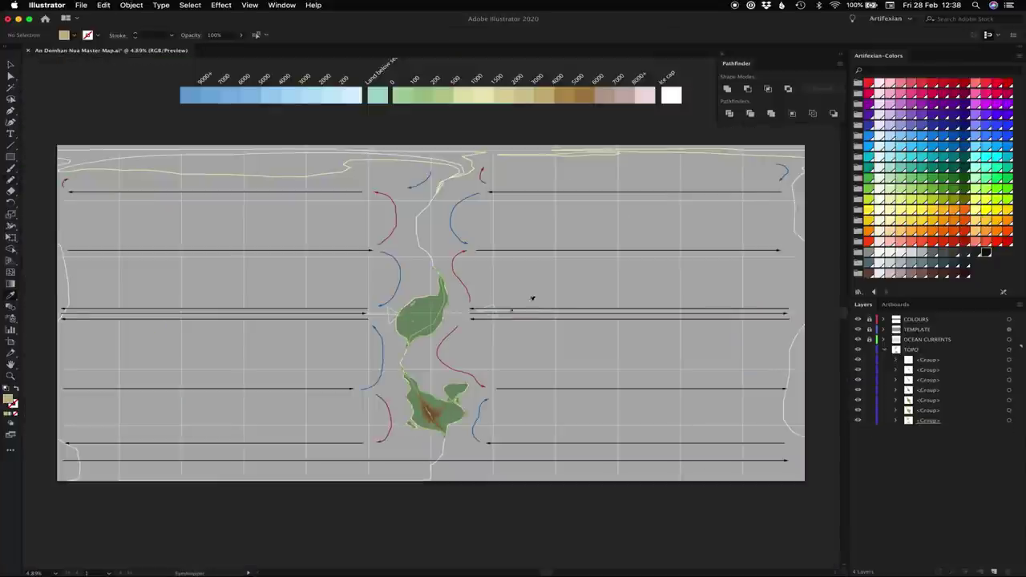
# Step: Draw overlapping lighter tan shapes with the Pencil tool outside the range's western edge, from its northern end southward
pyautogui.moveTo(424, 404); pyautogui.dragTo(462, 437)
pyautogui.press('n')
pyautogui.scroll(6, 405, 184)
pyautogui.hscroll(-5, 405, 185)
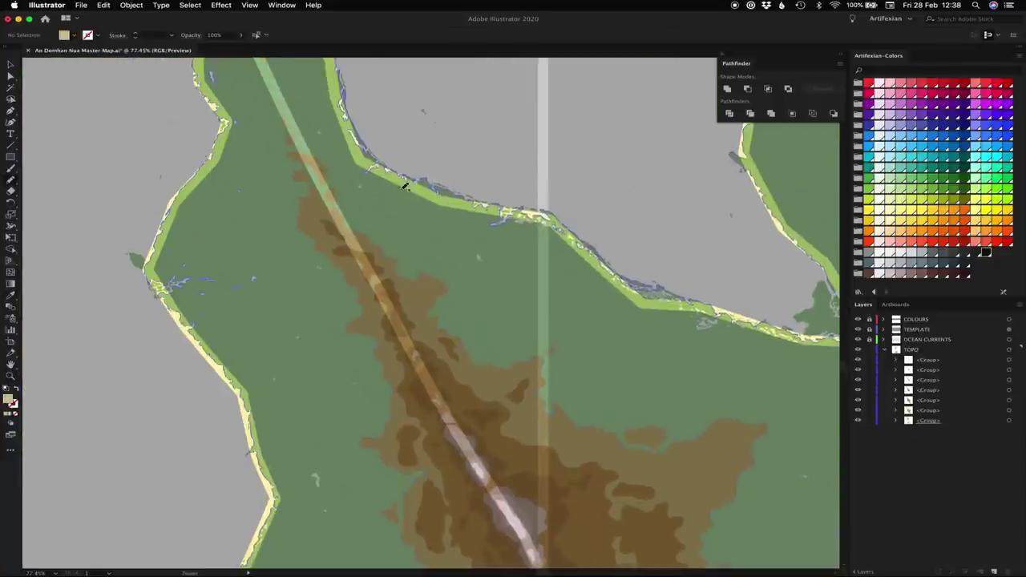
pyautogui.moveTo(276, 108)
pyautogui.mouseDown()
pyautogui.moveTo(286, 134)
pyautogui.moveTo(337, 178)
pyautogui.moveTo(348, 246)
pyautogui.mouseUp()
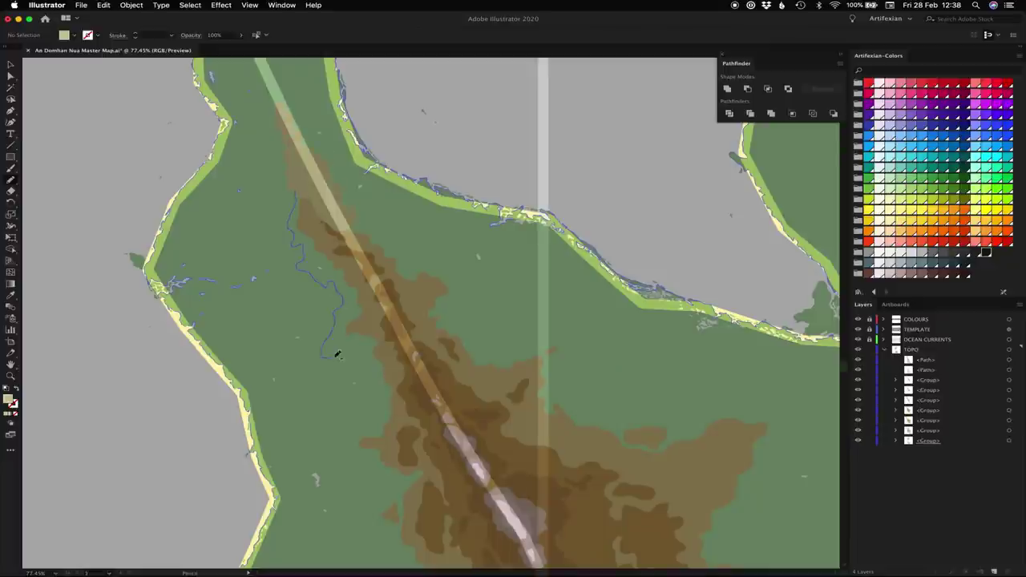
pyautogui.scroll(-3, 413, 316)
pyautogui.hscroll(2, 412, 315)
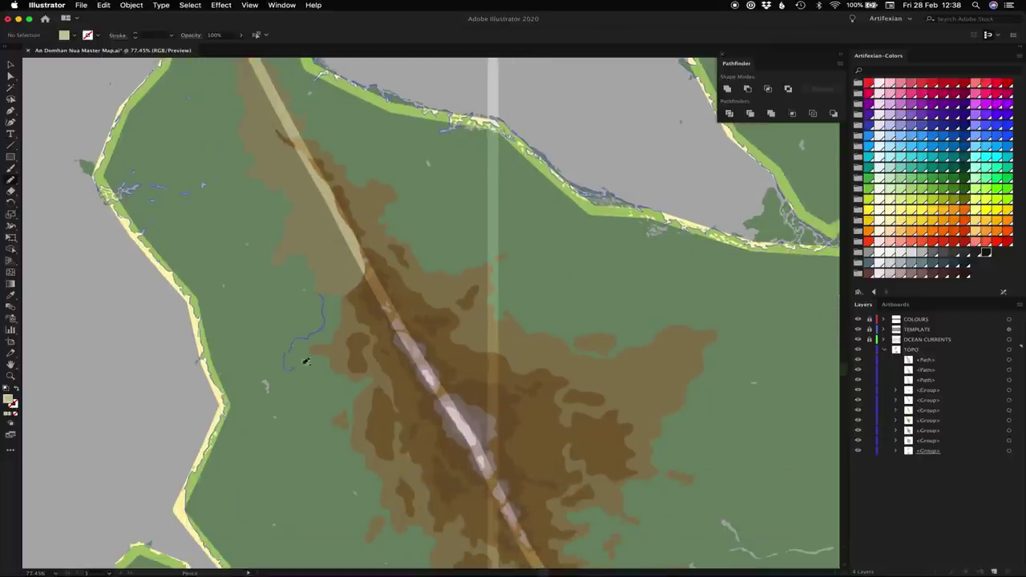
pyautogui.scroll(-4, 326, 291)
pyautogui.hscroll(2, 325, 291)
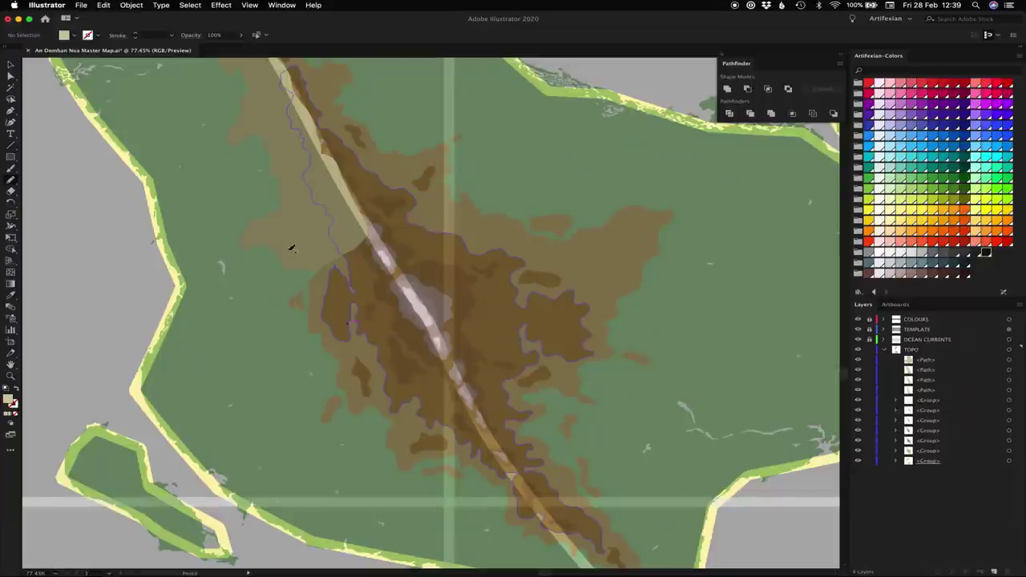
pyautogui.moveTo(309, 374)
pyautogui.mouseDown()
pyautogui.moveTo(282, 250)
pyautogui.moveTo(367, 426)
pyautogui.mouseUp()
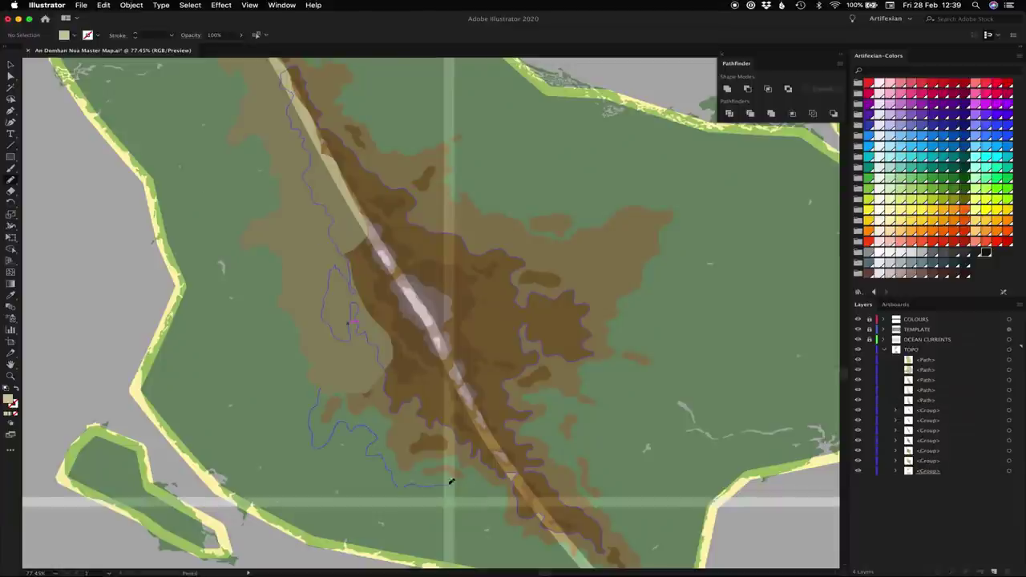
# Step: Continue the lighter tan band around the range's southwestern side, southern end and southeastern side
pyautogui.scroll(-3, 332, 385)
pyautogui.hscroll(2, 332, 385)
pyautogui.moveTo(463, 489)
pyautogui.mouseDown()
pyautogui.moveTo(328, 390)
pyautogui.moveTo(398, 383)
pyautogui.mouseUp()
pyautogui.moveTo(494, 453); pyautogui.dragTo(493, 453)
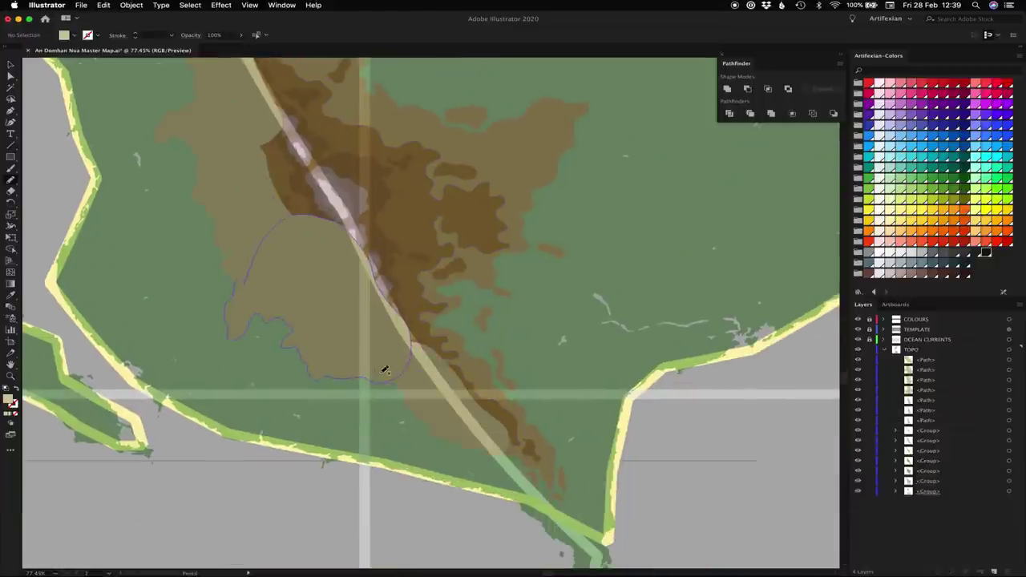
pyautogui.scroll(-3, 397, 365)
pyautogui.hscroll(2, 397, 365)
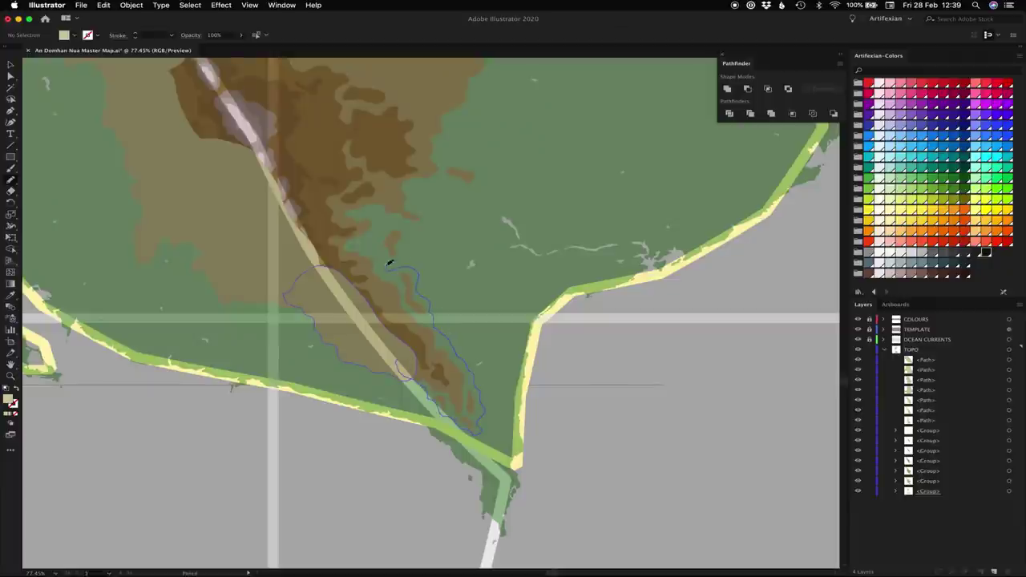
pyautogui.moveTo(464, 158); pyautogui.dragTo(458, 159)
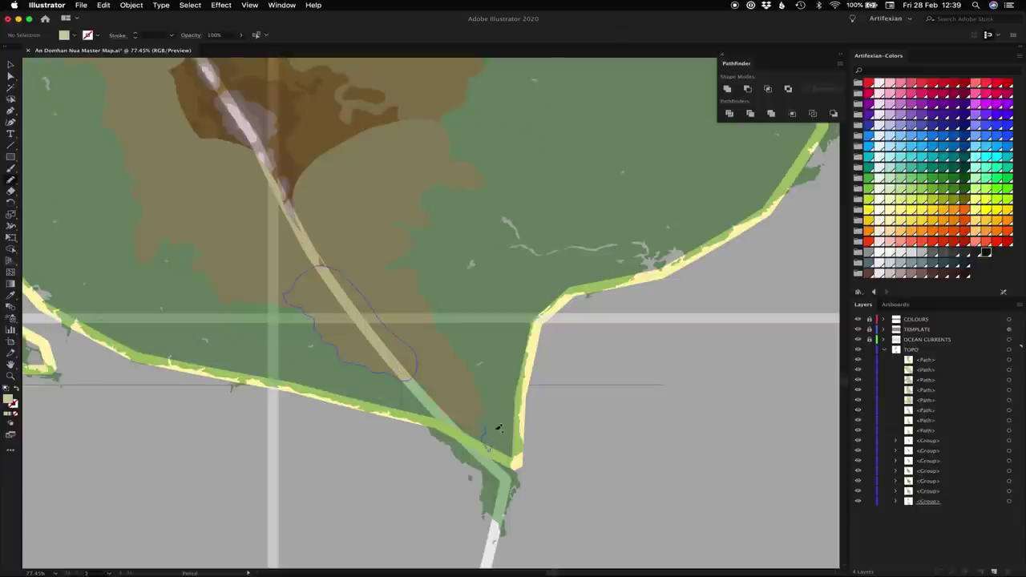
pyautogui.moveTo(496, 421); pyautogui.dragTo(496, 421)
# Step: Draw the lighter tan band around the eastern lobe and northeastern side, and fill the uncovered gaps in the middle
pyautogui.scroll(6, 203, 124)
pyautogui.hscroll(1, 202, 124)
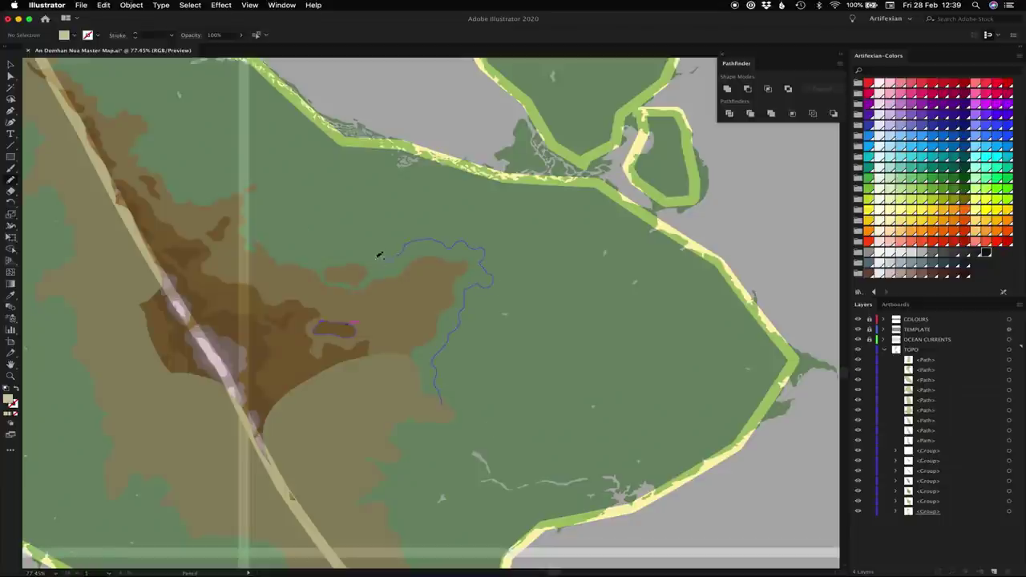
pyautogui.moveTo(259, 261); pyautogui.dragTo(259, 260)
pyautogui.scroll(3, 259, 261)
pyautogui.hscroll(-3, 259, 260)
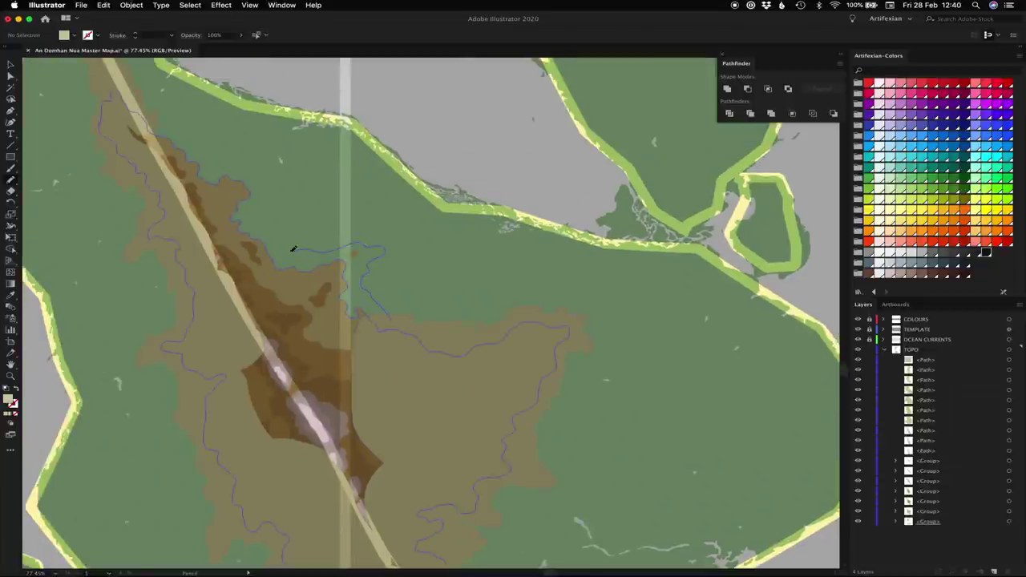
pyautogui.moveTo(135, 123)
pyautogui.mouseDown()
pyautogui.moveTo(358, 494)
pyautogui.moveTo(389, 319)
pyautogui.mouseUp()
pyautogui.moveTo(256, 341); pyautogui.dragTo(245, 370)
pyautogui.moveTo(357, 502); pyautogui.dragTo(368, 523)
pyautogui.moveTo(209, 265); pyautogui.dragTo(186, 201)
pyautogui.scroll(-6, 374, 334)
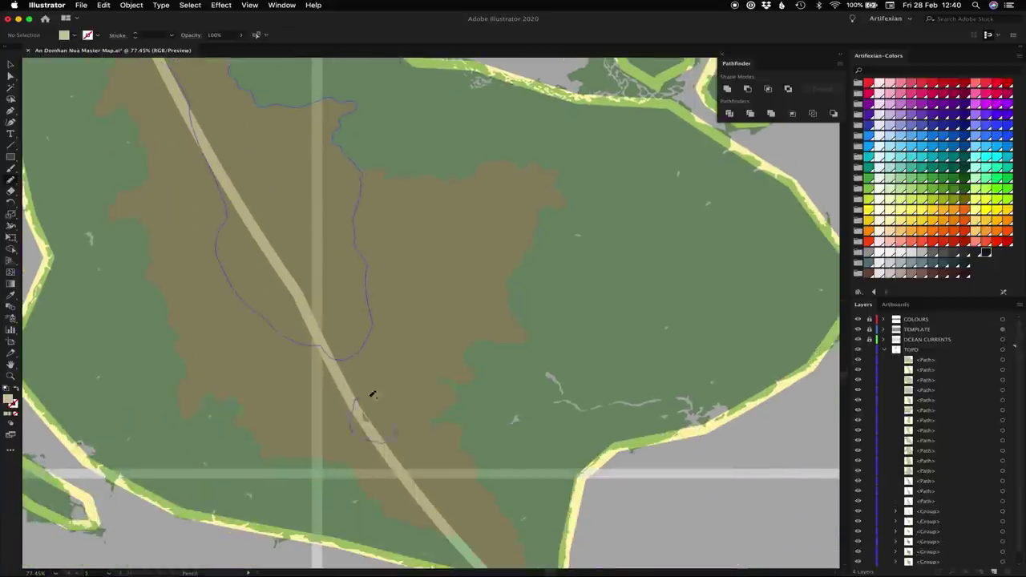
# Step: Select all lighter tan shapes by their shared fill color, unite them, and stack the result behind the darker bands
pyautogui.click(489, 447)
pyautogui.click(190, 5)
pyautogui.click(223, 78)
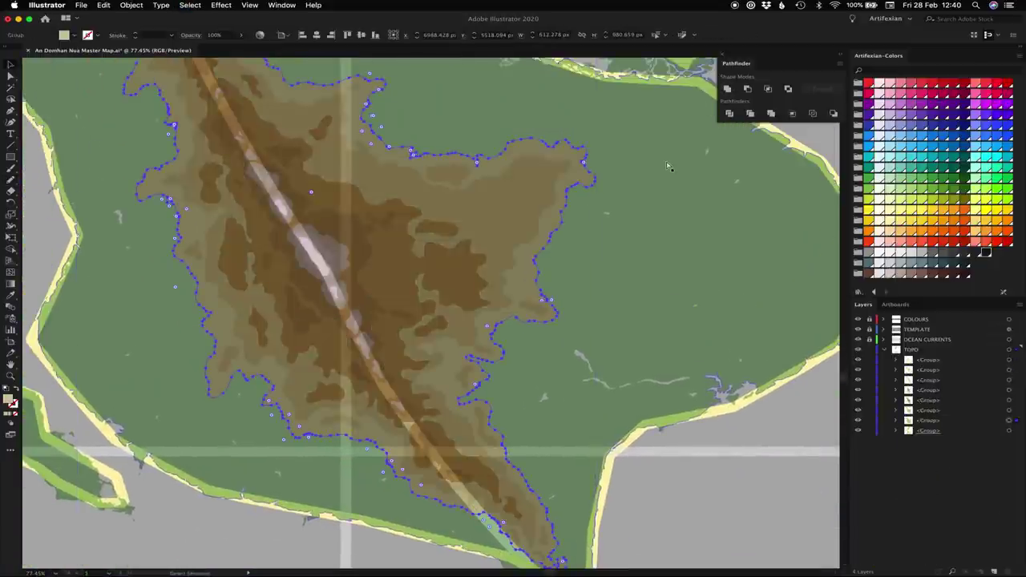
pyautogui.click(663, 230)
# Step: Examine the stacked elevation bands on the southern continent with the TEMPLATE layer hidden
pyautogui.scroll(2, 660, 244)
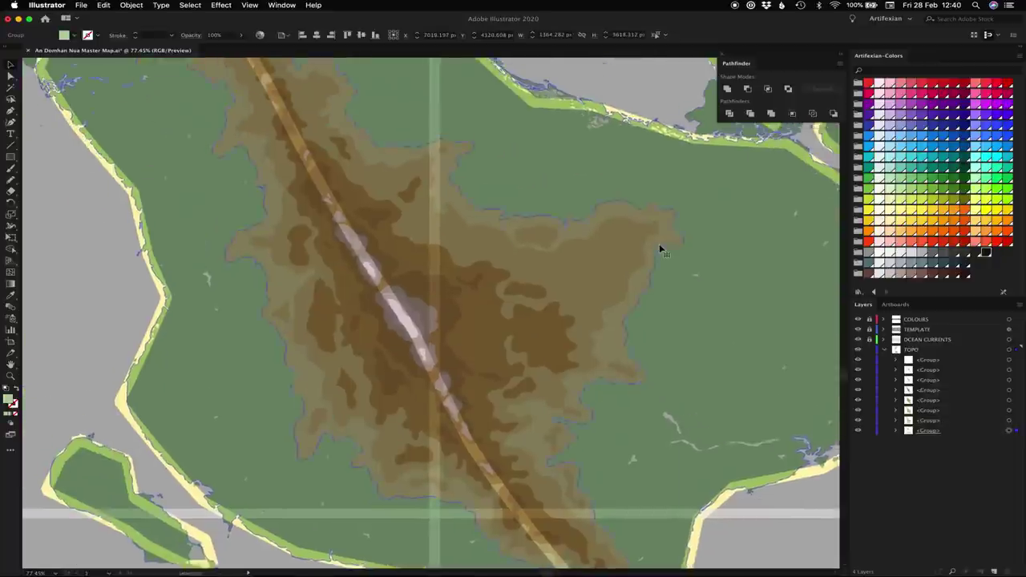
pyautogui.scroll(-4, 660, 245)
pyautogui.click(857, 330)
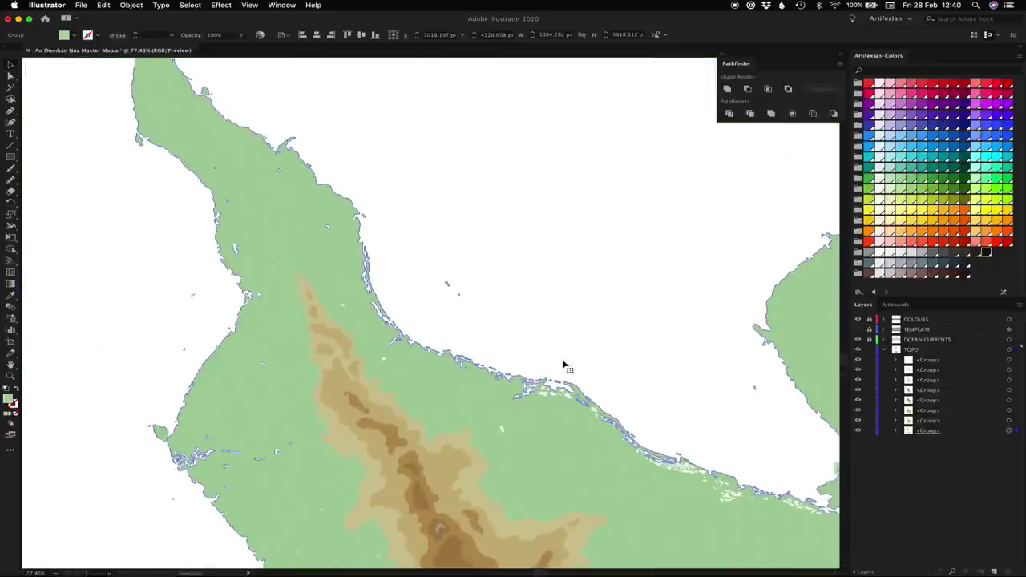
pyautogui.scroll(5, 564, 361)
pyautogui.click(484, 197)
pyautogui.press('super+0')
pyautogui.click(858, 330)
pyautogui.scroll(5, 461, 433)
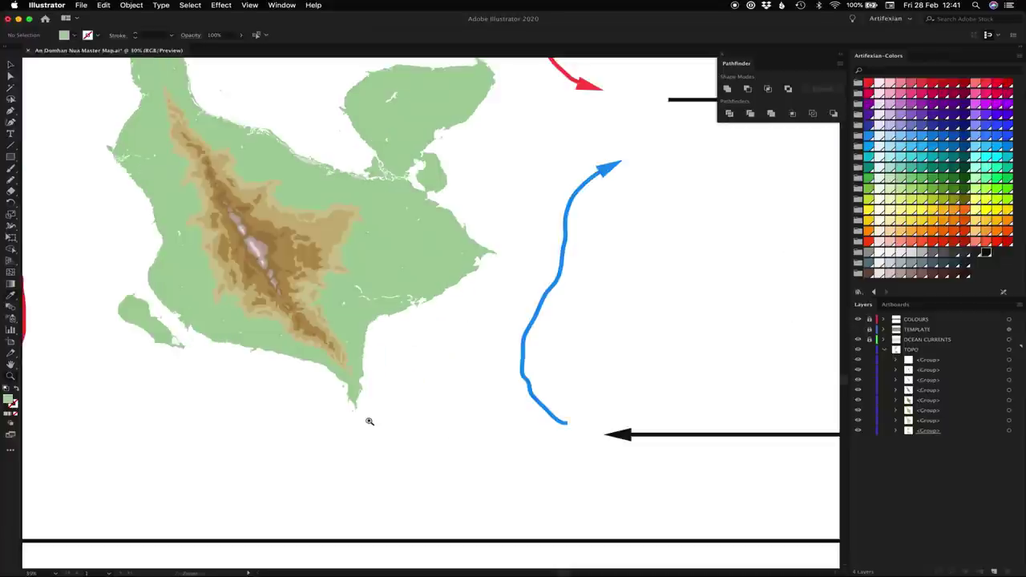
pyautogui.moveTo(364, 215); pyautogui.dragTo(433, 274)
pyautogui.click(859, 329)
# Step: Draw small lighter tan patches along the mountain line beyond the band's northern end
pyautogui.scroll(5, 267, 201)
pyautogui.moveTo(255, 199); pyautogui.dragTo(238, 181)
pyautogui.scroll(3, 244, 176)
pyautogui.hscroll(-3, 244, 176)
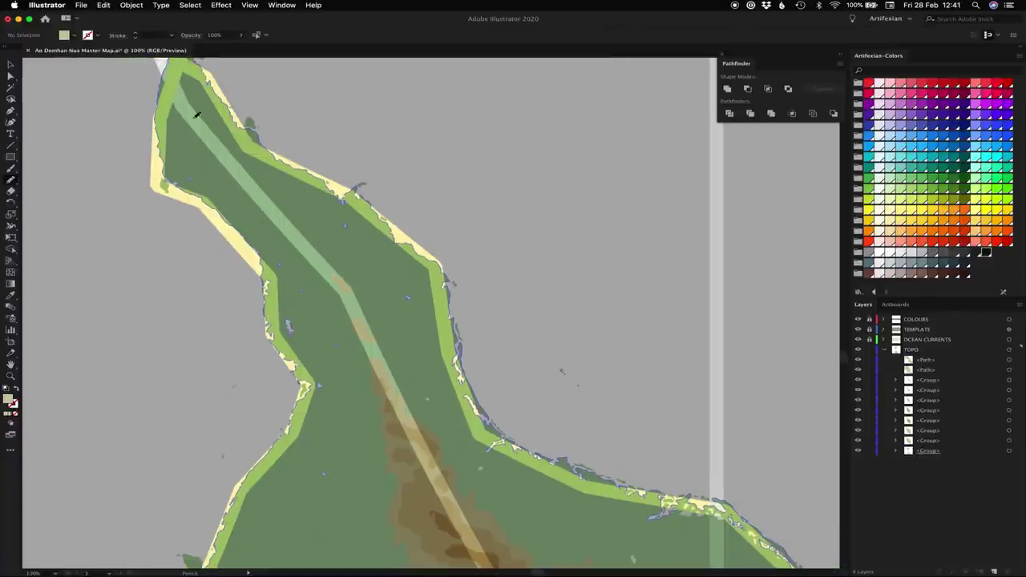
pyautogui.moveTo(211, 127); pyautogui.dragTo(205, 121)
pyautogui.press('super+z')
pyautogui.moveTo(316, 236); pyautogui.dragTo(317, 238)
pyautogui.scroll(-10, 547, 328)
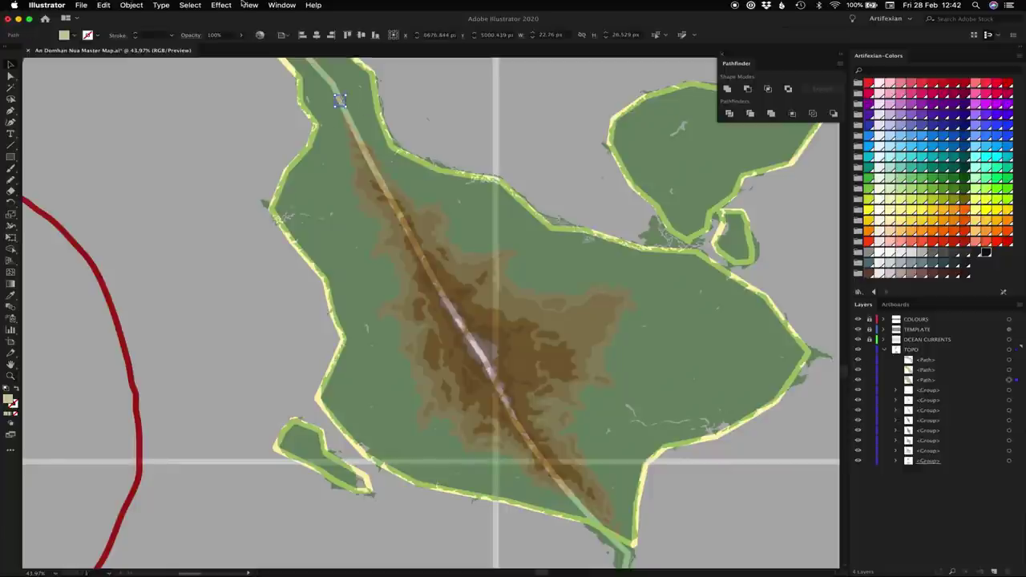
# Step: Select every shape sharing the small patches' fill color and unite them into one band
pyautogui.click(190, 4)
pyautogui.moveTo(208, 101)
pyautogui.click(332, 156)
pyautogui.click(728, 90)
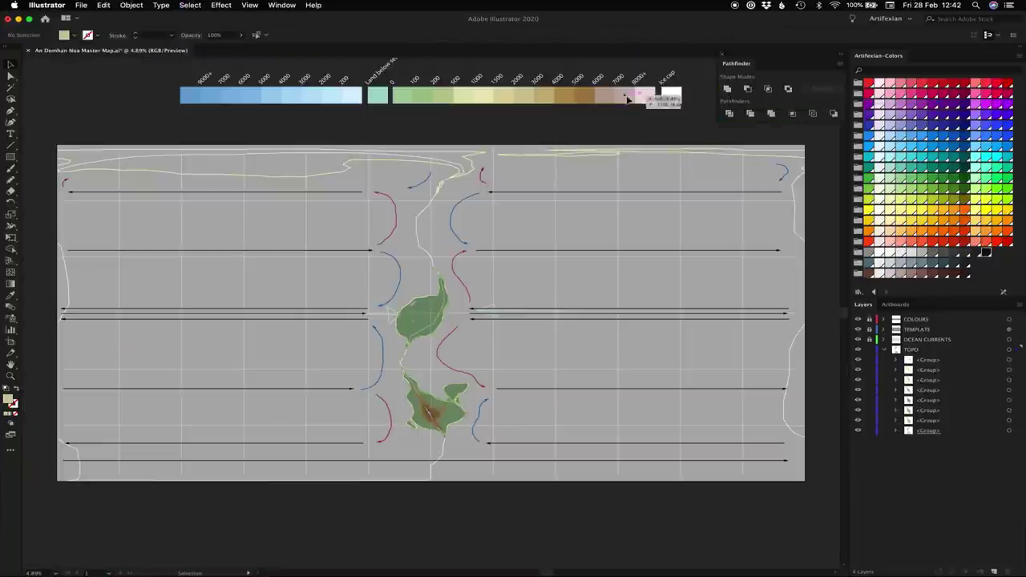
# Step: Using the next paler sand color, draw Pencil shapes around the range's northeastern side and eastern lobe
pyautogui.press('z')
pyautogui.moveTo(428, 418)
pyautogui.mouseDown()
pyautogui.moveTo(456, 429)
pyautogui.moveTo(521, 419)
pyautogui.mouseUp()
pyautogui.press('n')
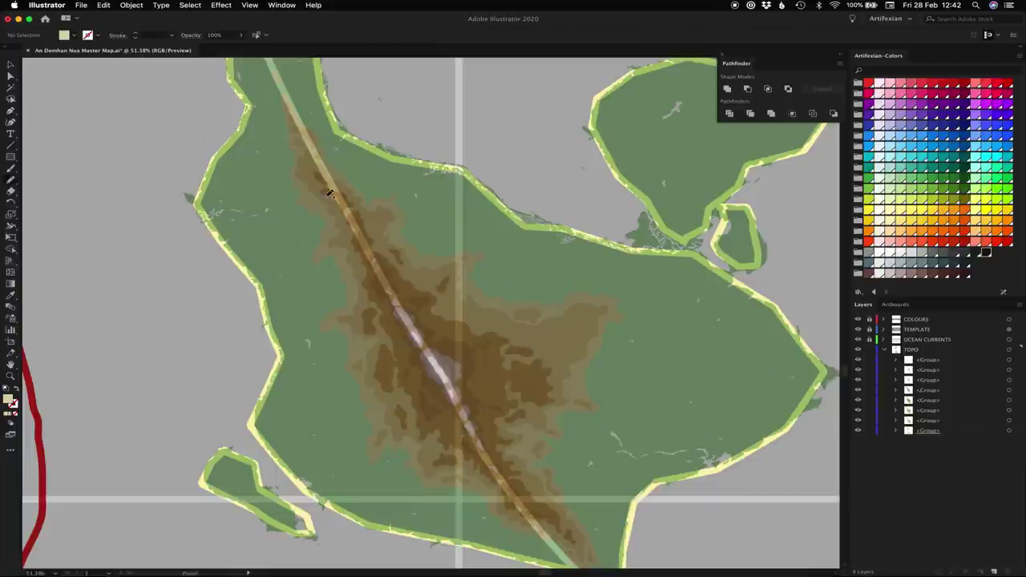
pyautogui.moveTo(509, 195); pyautogui.dragTo(471, 131)
pyautogui.click(335, 122)
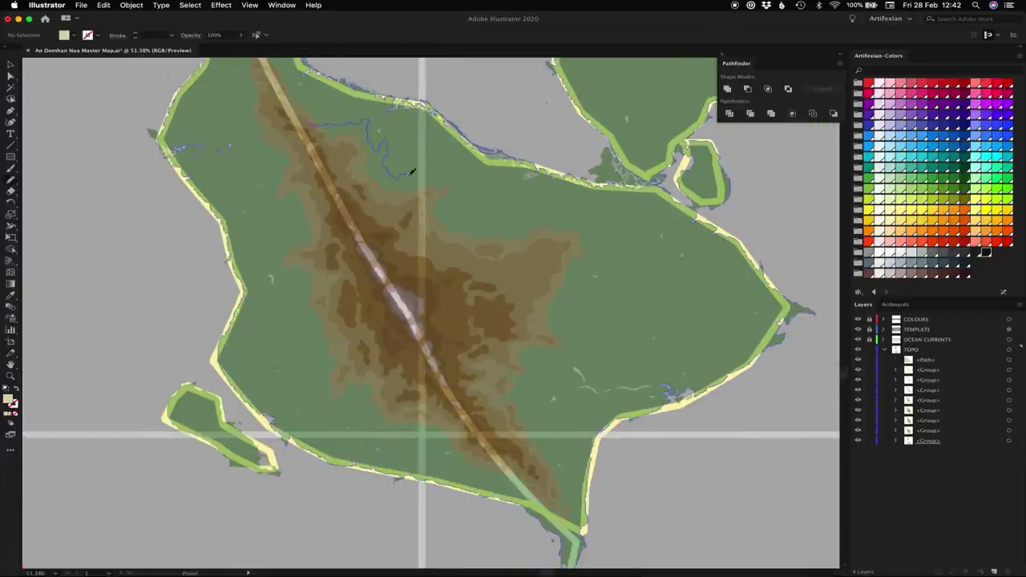
pyautogui.moveTo(331, 150); pyautogui.dragTo(332, 149)
pyautogui.moveTo(439, 197); pyautogui.dragTo(489, 226)
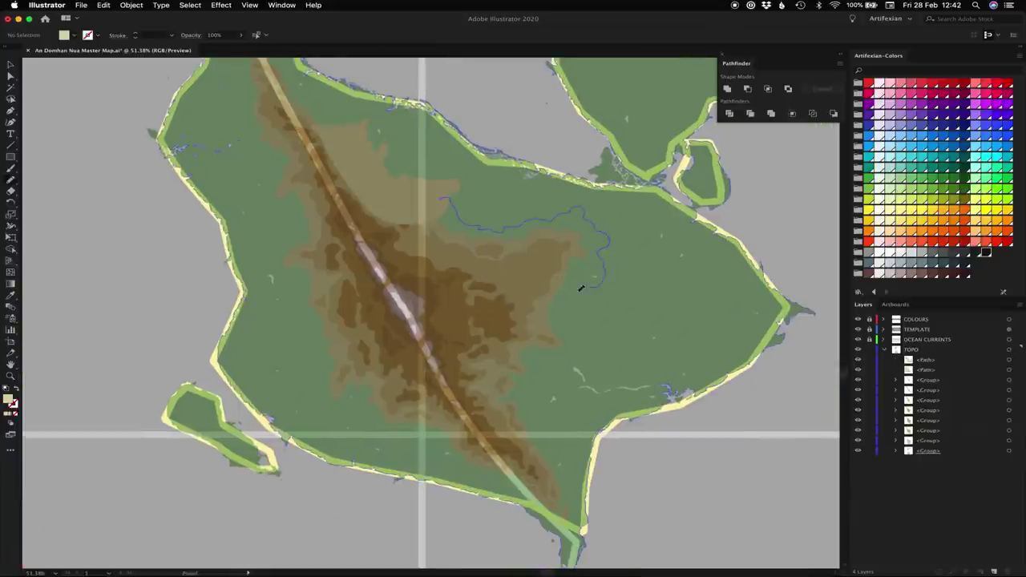
pyautogui.moveTo(571, 294); pyautogui.dragTo(571, 295)
# Step: Extend the sand band down the range's southeastern side to its southern end and hide the TEMPLATE layer
pyautogui.moveTo(554, 301); pyautogui.dragTo(568, 329)
pyautogui.moveTo(437, 348)
pyautogui.mouseDown()
pyautogui.moveTo(522, 421)
pyautogui.moveTo(513, 422)
pyautogui.mouseUp()
pyautogui.moveTo(483, 400); pyautogui.dragTo(435, 274)
pyautogui.click(858, 329)
pyautogui.moveTo(502, 350)
pyautogui.mouseDown()
pyautogui.moveTo(522, 362)
pyautogui.moveTo(486, 344)
pyautogui.moveTo(394, 328)
pyautogui.moveTo(493, 353)
pyautogui.mouseUp()
# Step: Draw the sand band around the range's southwestern and western edges, overlapping the shapes already placed
pyautogui.moveTo(273, 184); pyautogui.dragTo(280, 257)
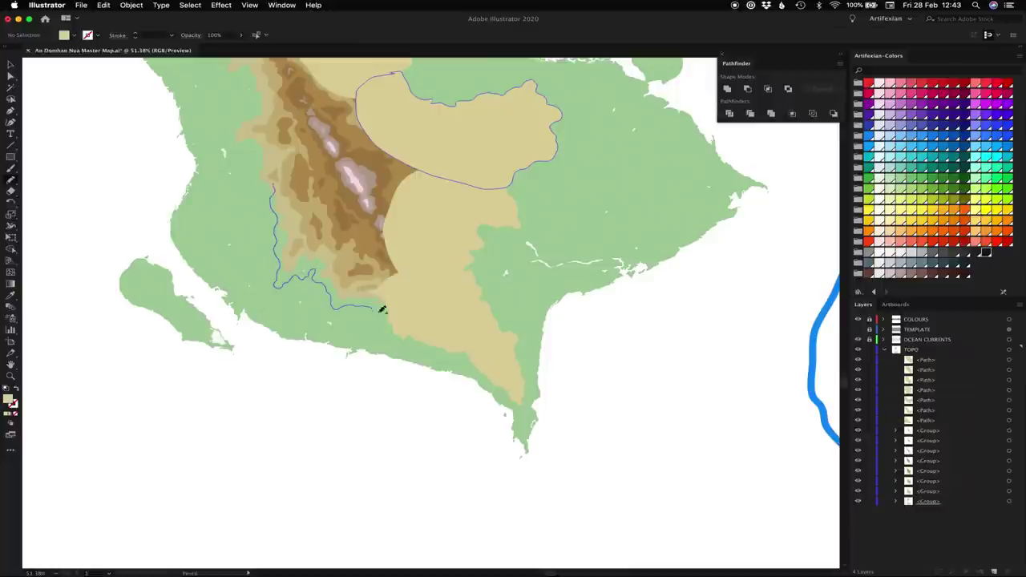
pyautogui.moveTo(394, 308); pyautogui.dragTo(284, 184)
pyautogui.scroll(5, 285, 183)
pyautogui.hscroll(-5, 285, 184)
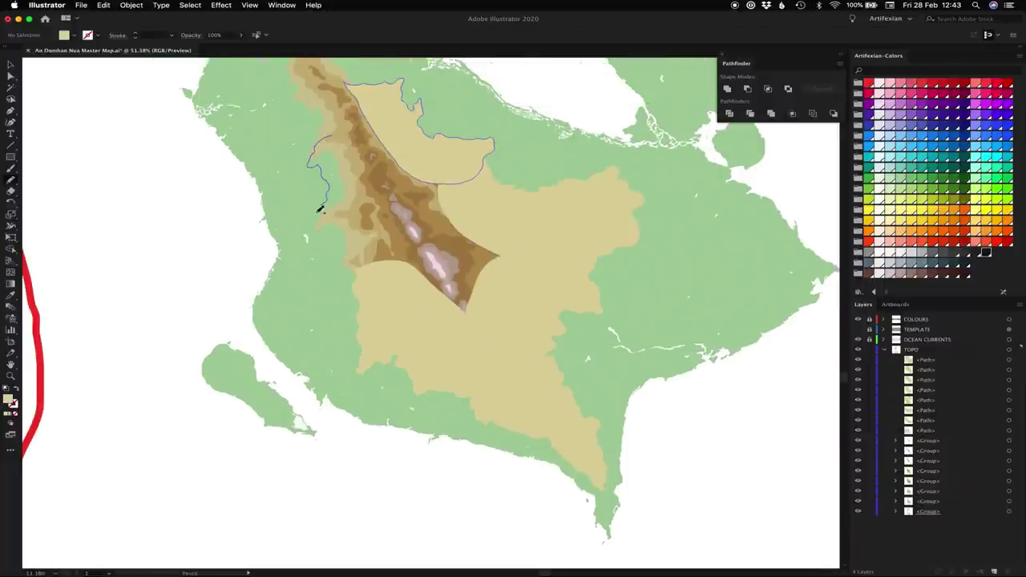
pyautogui.moveTo(353, 284)
pyautogui.mouseDown()
pyautogui.moveTo(339, 131)
pyautogui.moveTo(348, 165)
pyautogui.moveTo(419, 165)
pyautogui.moveTo(326, 87)
pyautogui.mouseUp()
pyautogui.scroll(3, 342, 132)
pyautogui.hscroll(-2, 341, 132)
pyautogui.scroll(3, 326, 88)
pyautogui.hscroll(-1, 325, 87)
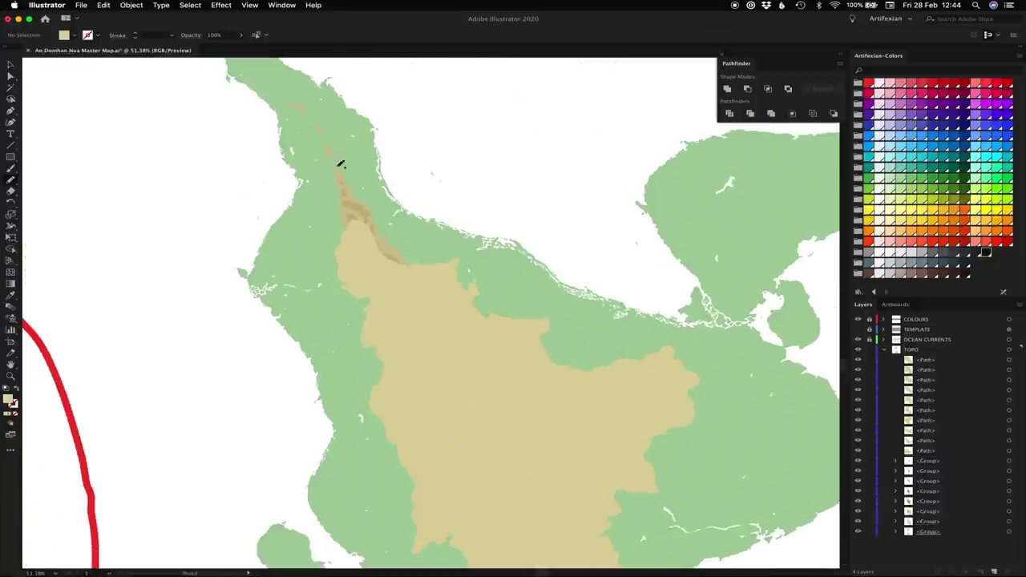
# Step: Cover the range's narrow northern end with sand shapes and add small patches near the mountain line's northern and southern tips
pyautogui.moveTo(347, 239); pyautogui.dragTo(393, 231)
pyautogui.moveTo(367, 198)
pyautogui.mouseDown()
pyautogui.moveTo(329, 164)
pyautogui.moveTo(342, 145)
pyautogui.moveTo(292, 100)
pyautogui.mouseUp()
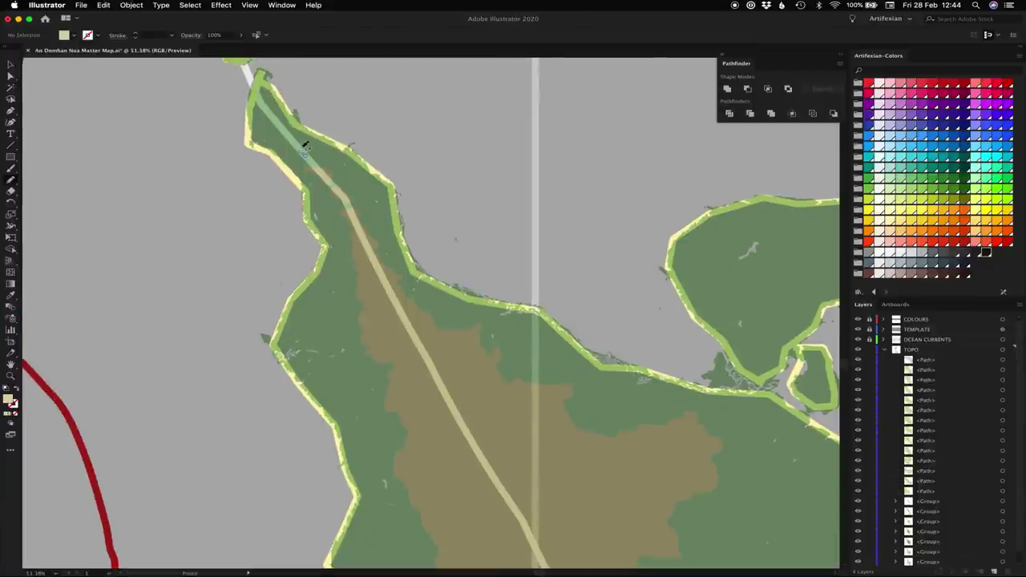
pyautogui.moveTo(306, 144); pyautogui.dragTo(294, 137)
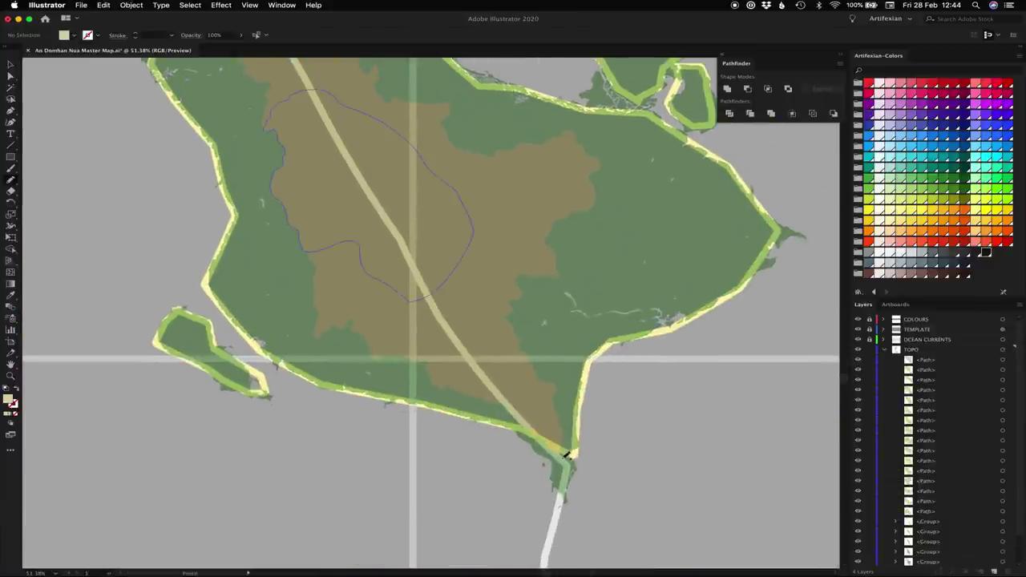
pyautogui.moveTo(566, 456); pyautogui.dragTo(571, 459)
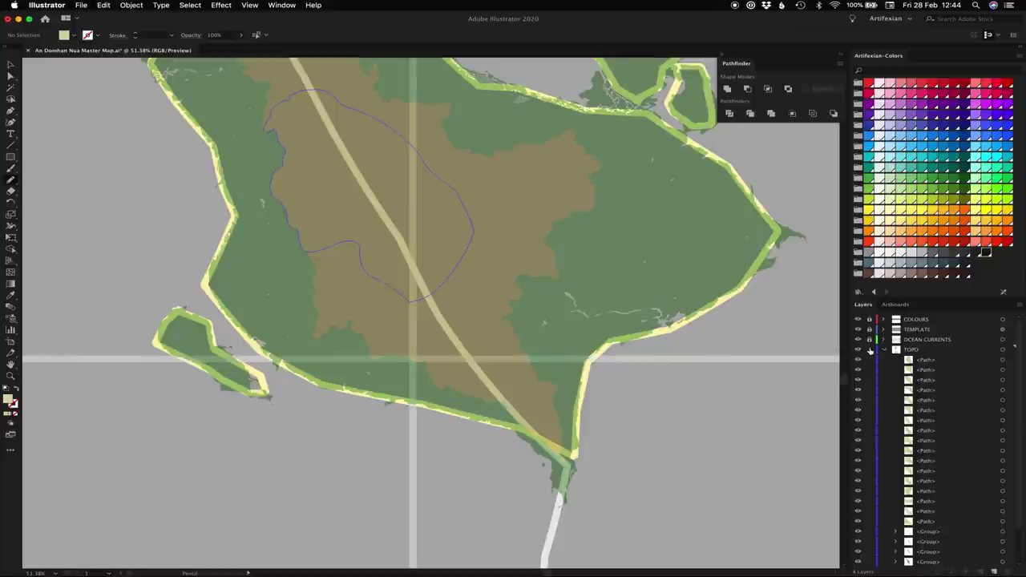
# Step: Select all sand shapes by their shared fill color, unite them, and place the result beneath the darker bands
pyautogui.press('v')
pyautogui.click(513, 265)
pyautogui.click(190, 5)
pyautogui.moveTo(214, 101)
pyautogui.click(325, 139)
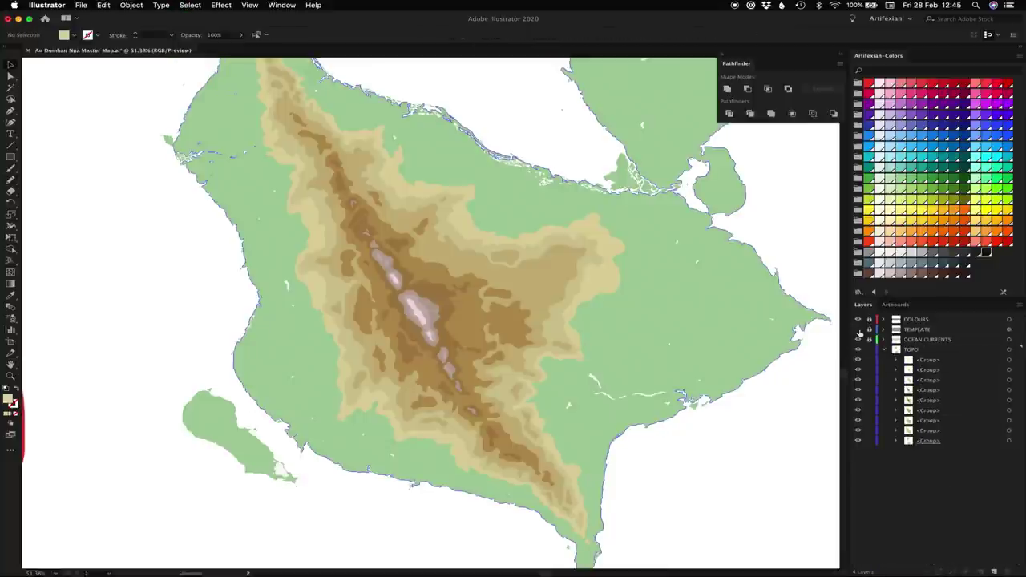
# Step: Draw small sand outliers with the Pencil tool off the band's eastern and northeastern edges
pyautogui.click(608, 277)
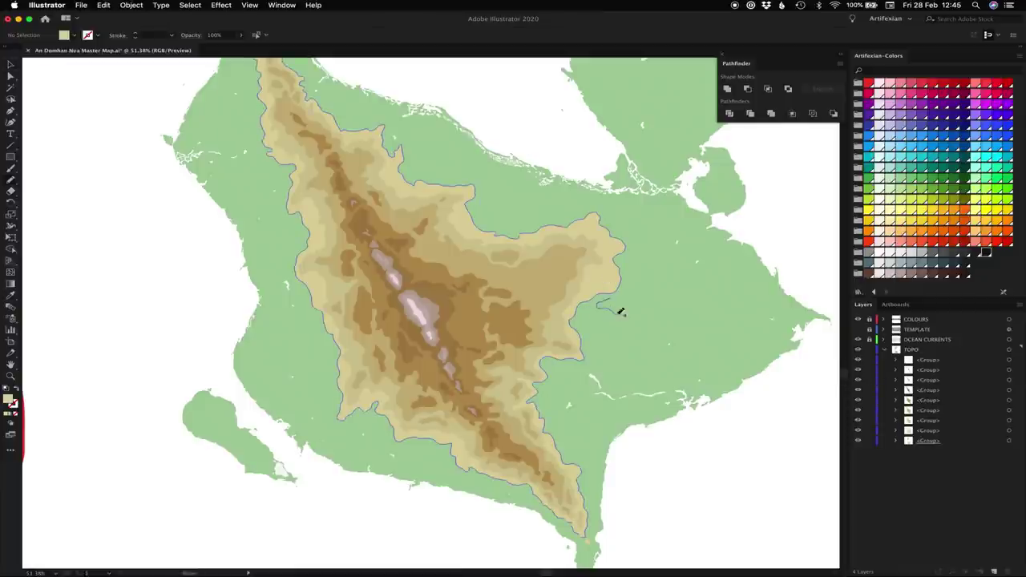
pyautogui.moveTo(629, 316); pyautogui.dragTo(631, 315)
pyautogui.moveTo(636, 245)
pyautogui.mouseDown()
pyautogui.moveTo(660, 241)
pyautogui.moveTo(635, 246)
pyautogui.mouseUp()
pyautogui.moveTo(514, 231)
pyautogui.mouseDown()
pyautogui.moveTo(499, 222)
pyautogui.moveTo(529, 228)
pyautogui.mouseUp()
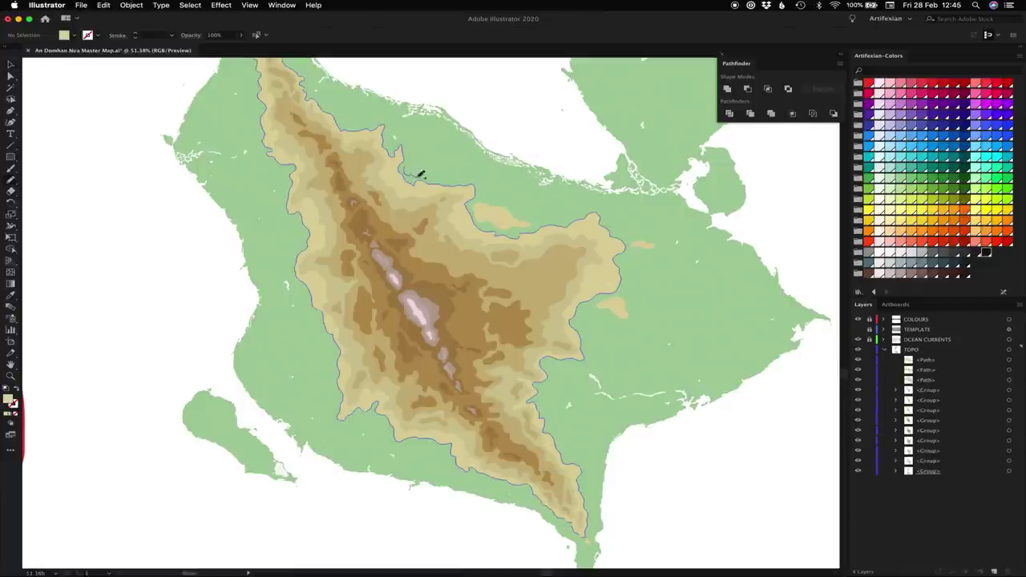
pyautogui.moveTo(419, 173); pyautogui.dragTo(408, 167)
# Step: Draw more small sand outliers along the band's northwestern and western edges
pyautogui.moveTo(261, 133); pyautogui.dragTo(270, 147)
pyautogui.moveTo(275, 152)
pyautogui.mouseDown()
pyautogui.moveTo(262, 155)
pyautogui.moveTo(276, 154)
pyautogui.mouseUp()
pyautogui.moveTo(287, 219); pyautogui.dragTo(288, 221)
pyautogui.moveTo(328, 343); pyautogui.dragTo(330, 350)
# Step: Add small sand patches off the band's southeastern and southern edges and along its northeastern side
pyautogui.click(580, 376)
pyautogui.moveTo(580, 369)
pyautogui.mouseDown()
pyautogui.moveTo(555, 354)
pyautogui.moveTo(605, 360)
pyautogui.moveTo(560, 364)
pyautogui.mouseUp()
pyautogui.click(575, 354)
pyautogui.moveTo(567, 459); pyautogui.dragTo(563, 446)
pyautogui.moveTo(441, 449); pyautogui.dragTo(428, 446)
pyautogui.moveTo(340, 128); pyautogui.dragTo(341, 128)
pyautogui.moveTo(400, 152); pyautogui.dragTo(459, 185)
pyautogui.hscroll(3, 459, 184)
# Step: Select the sand band and its outliers by their shared fill color and combine them into one group
pyautogui.press('v')
pyautogui.click(385, 216)
pyautogui.click(190, 5)
pyautogui.moveTo(197, 101)
pyautogui.click(324, 137)
pyautogui.press('super+g')
pyautogui.click(793, 306)
# Step: Sample the next paler cream from the elevation color key, clear the selection, and show the TEMPLATE layer again
pyautogui.press('super+0')
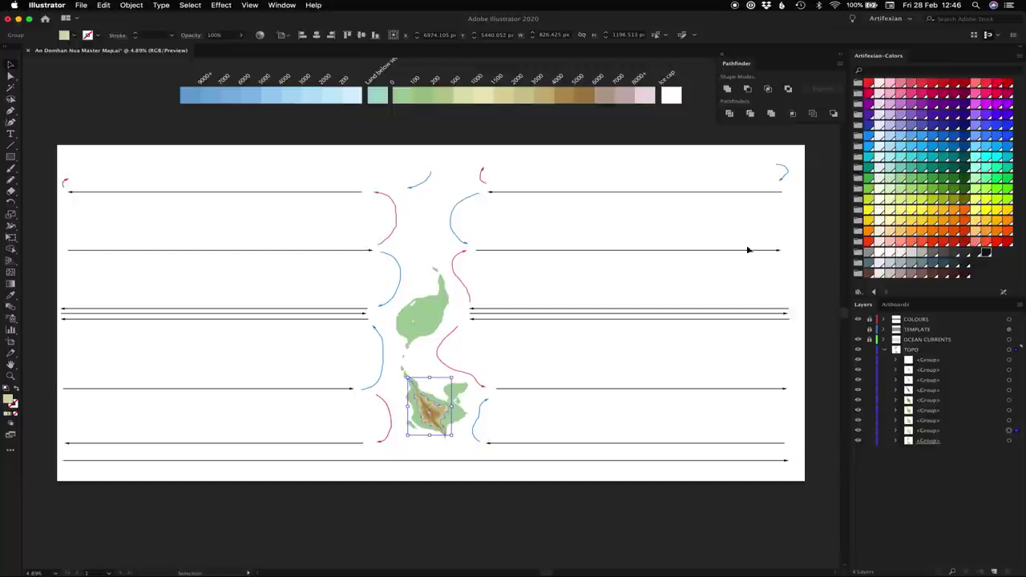
pyautogui.press('i')
pyautogui.click(486, 96)
pyautogui.press('super+shift+a')
pyautogui.press('z')
pyautogui.moveTo(426, 414); pyautogui.dragTo(685, 433)
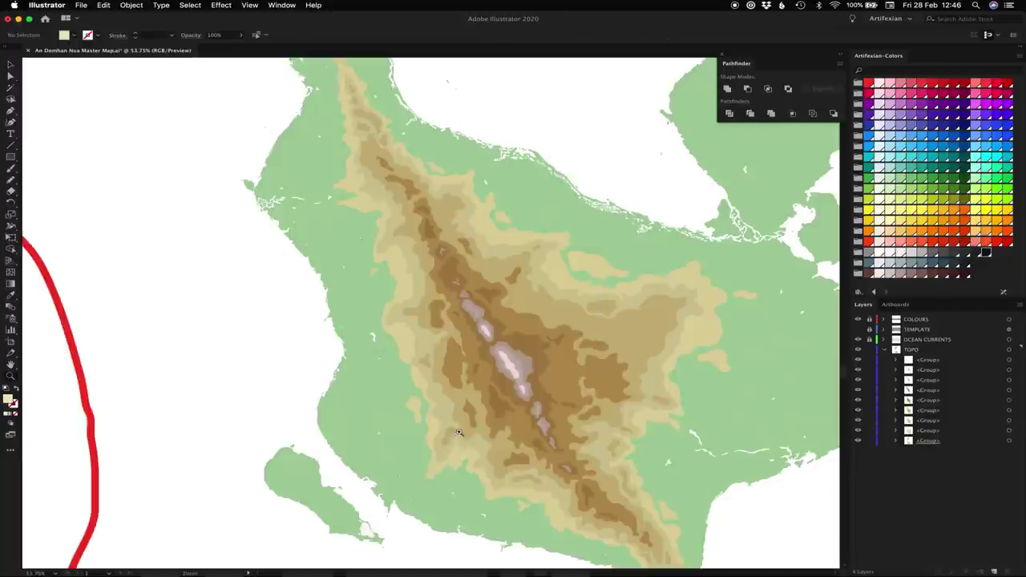
pyautogui.click(858, 329)
pyautogui.press('n')
# Step: Draw filled cream areas with the Pencil tool outside the sand band's northeastern edge, extending around its northeastern corner and outliers
pyautogui.moveTo(621, 324); pyautogui.dragTo(544, 302)
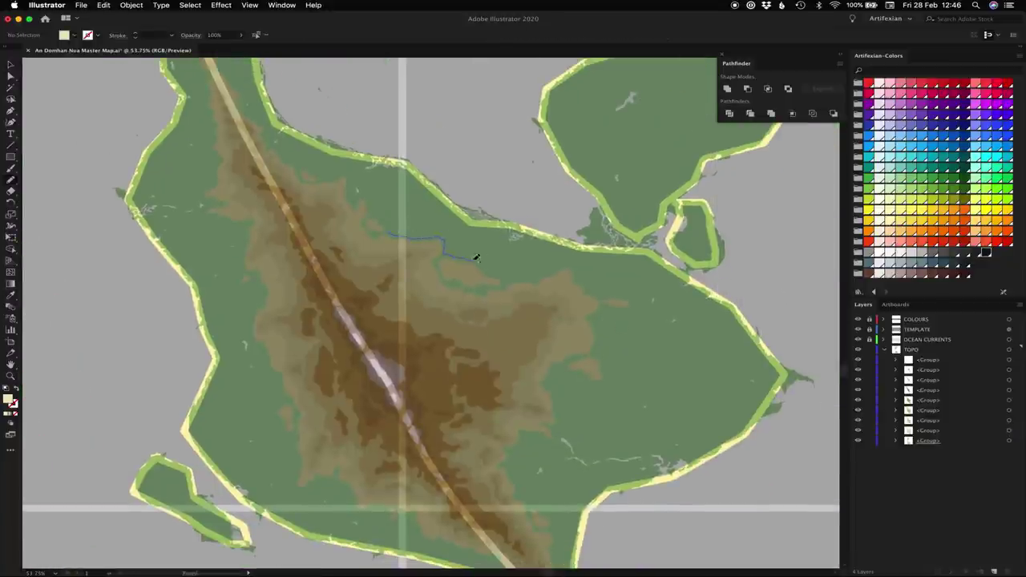
pyautogui.moveTo(401, 267); pyautogui.dragTo(394, 248)
pyautogui.moveTo(519, 282)
pyautogui.mouseDown()
pyautogui.moveTo(579, 269)
pyautogui.moveTo(631, 293)
pyautogui.mouseUp()
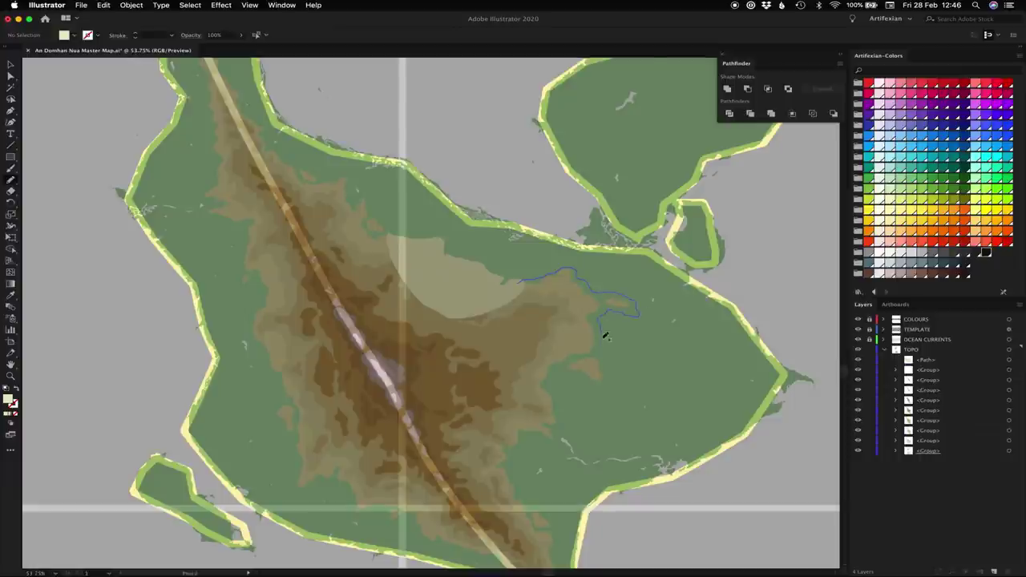
pyautogui.moveTo(605, 343); pyautogui.dragTo(603, 339)
pyautogui.moveTo(552, 366); pyautogui.dragTo(545, 340)
pyautogui.moveTo(632, 310)
pyautogui.mouseDown()
pyautogui.moveTo(629, 319)
pyautogui.moveTo(618, 304)
pyautogui.mouseUp()
# Step: Continue the cream band along the mountain range's eastern and southeastern edges with irregular freehand shapes
pyautogui.hscroll(2, 637, 304)
pyautogui.scroll(-2, 637, 305)
pyautogui.moveTo(517, 318); pyautogui.dragTo(510, 392)
pyautogui.scroll(-3, 522, 321)
pyautogui.hscroll(2, 522, 321)
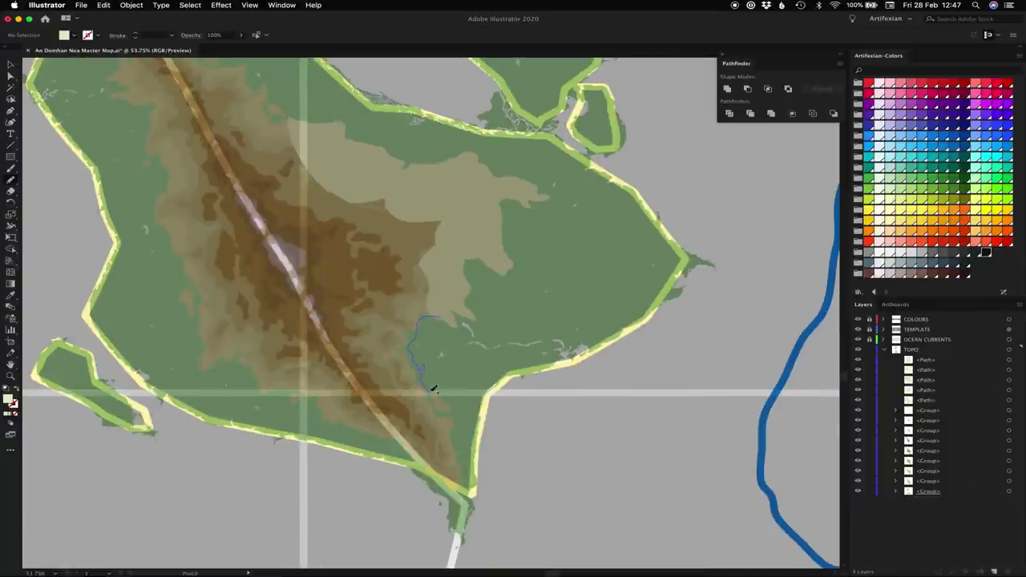
pyautogui.moveTo(430, 387)
pyautogui.mouseDown()
pyautogui.moveTo(446, 317)
pyautogui.moveTo(419, 318)
pyautogui.moveTo(427, 420)
pyautogui.moveTo(365, 363)
pyautogui.moveTo(401, 311)
pyautogui.mouseUp()
# Step: Extend the cream band around the range's southern tip and back along its southern edge
pyautogui.scroll(-3, 401, 293)
pyautogui.hscroll(2, 401, 293)
pyautogui.scroll(1, 332, 326)
pyautogui.hscroll(-2, 332, 325)
pyautogui.moveTo(327, 326); pyautogui.dragTo(369, 365)
pyautogui.moveTo(430, 381); pyautogui.dragTo(329, 313)
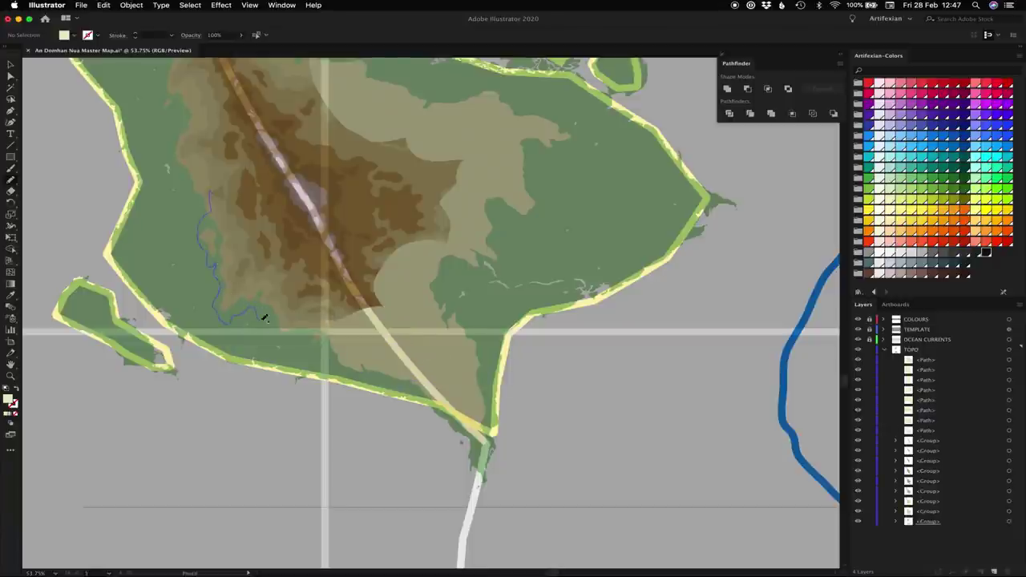
# Step: Draw the cream band up the range's southwestern and western sides, redrawing the western stretch once
pyautogui.moveTo(265, 321)
pyautogui.mouseDown()
pyautogui.moveTo(370, 310)
pyautogui.moveTo(485, 172)
pyautogui.moveTo(225, 178)
pyautogui.mouseUp()
pyautogui.scroll(1, 264, 182)
pyautogui.hscroll(-2, 265, 182)
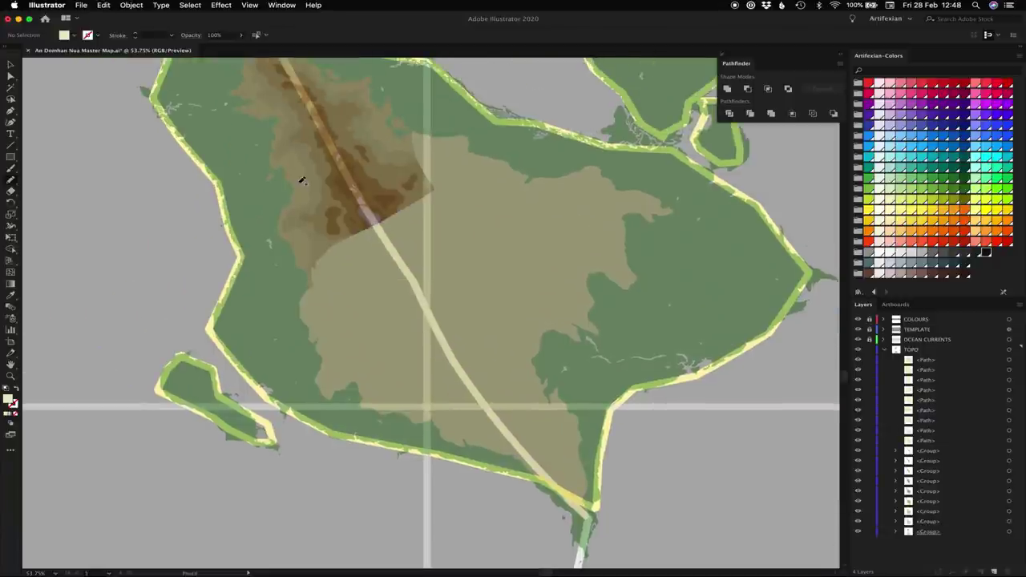
pyautogui.moveTo(273, 140)
pyautogui.mouseDown()
pyautogui.moveTo(272, 203)
pyautogui.moveTo(309, 220)
pyautogui.moveTo(279, 200)
pyautogui.mouseUp()
pyautogui.press('super+z')
pyautogui.moveTo(301, 271); pyautogui.dragTo(274, 136)
# Step: Carry the cream band up the northwestern side and around the narrow northern end of the mountain line
pyautogui.scroll(2, 345, 163)
pyautogui.hscroll(-2, 344, 164)
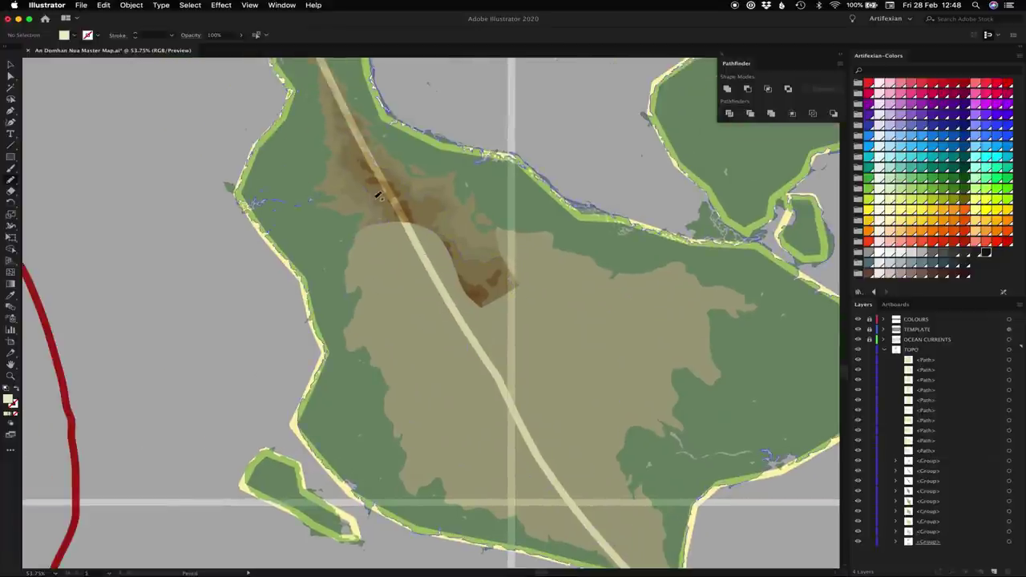
pyautogui.press('super+z')
pyautogui.moveTo(332, 152)
pyautogui.mouseDown()
pyautogui.moveTo(318, 200)
pyautogui.moveTo(393, 184)
pyautogui.moveTo(334, 159)
pyautogui.mouseUp()
pyautogui.scroll(4, 335, 163)
pyautogui.moveTo(343, 332); pyautogui.dragTo(345, 316)
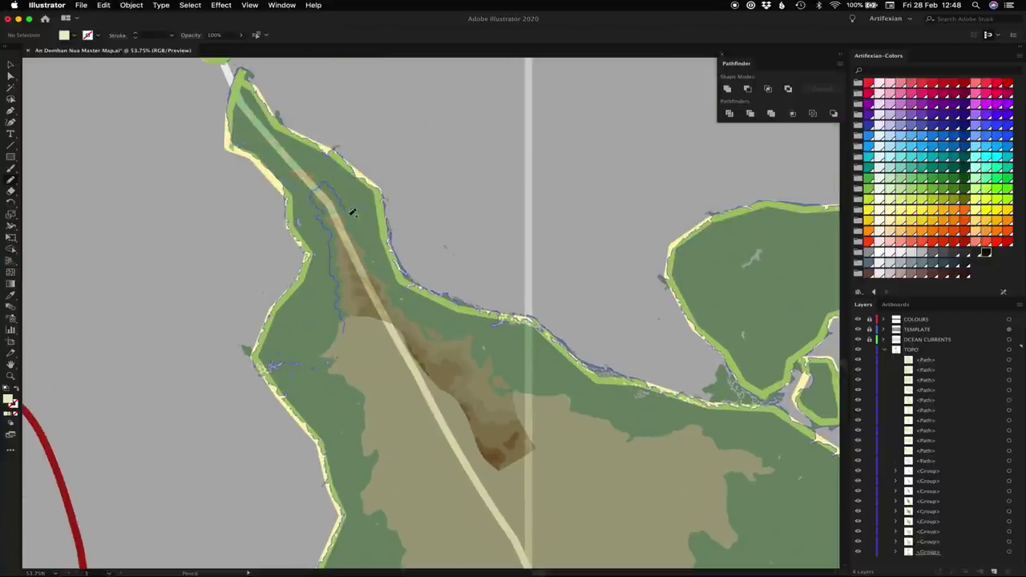
pyautogui.moveTo(370, 350); pyautogui.dragTo(371, 351)
# Step: Fill the remaining gap along the northern arm's northeastern side with cream and touch up the band near the northern tip
pyautogui.hscroll(3, 370, 351)
pyautogui.scroll(-1, 370, 350)
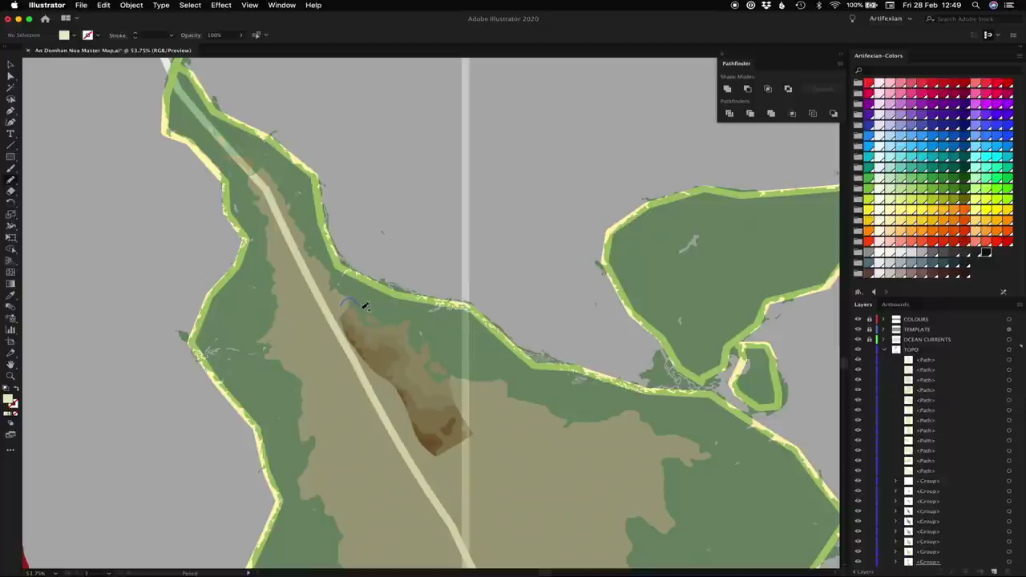
pyautogui.moveTo(437, 353)
pyautogui.mouseDown()
pyautogui.moveTo(355, 381)
pyautogui.moveTo(343, 306)
pyautogui.mouseUp()
pyautogui.scroll(2, 491, 476)
pyautogui.hscroll(-2, 491, 476)
pyautogui.moveTo(291, 203)
pyautogui.mouseDown()
pyautogui.moveTo(284, 213)
pyautogui.moveTo(261, 173)
pyautogui.moveTo(278, 179)
pyautogui.mouseUp()
# Step: Hide the TEMPLATE layer
pyautogui.scroll(-5, 472, 307)
pyautogui.hscroll(2, 472, 307)
pyautogui.click(858, 330)
pyautogui.scroll(2, 540, 282)
pyautogui.hscroll(-2, 540, 281)
# Step: Unite all cream shapes selected by their shared fill color and stack the result beneath the higher elevation bands
pyautogui.press('v')
pyautogui.click(540, 281)
pyautogui.click(191, 6)
pyautogui.moveTo(200, 102)
pyautogui.click(351, 138)
pyautogui.press('super+4')
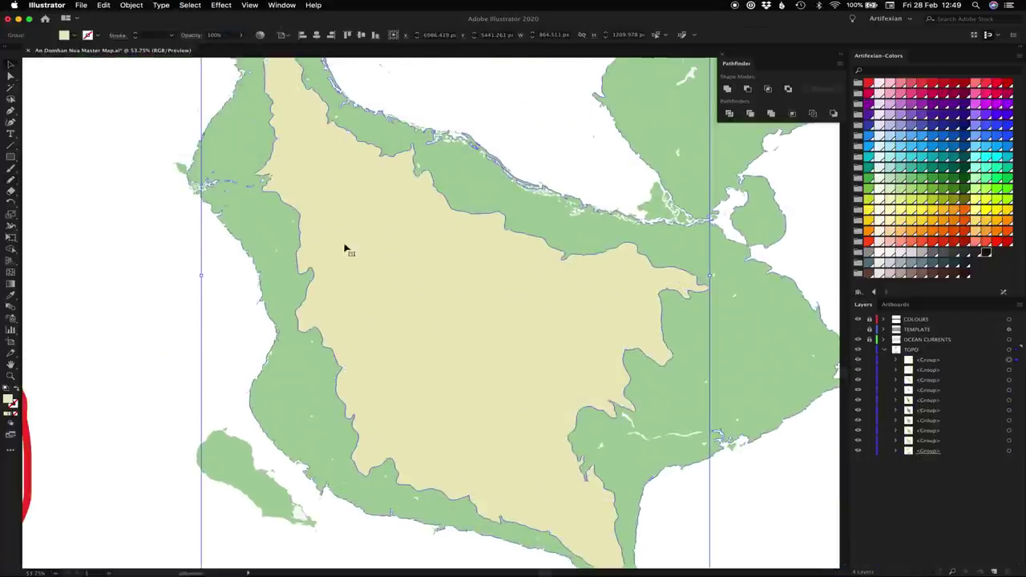
pyautogui.press('super+shift+[')
pyautogui.click(199, 273)
# Step: Examine the layered southern continent at several zoom levels, both up close and within the whole map
pyautogui.press('super+minus')
pyautogui.press('super+minus')
pyautogui.press('super+minus')
pyautogui.press('super+minus')
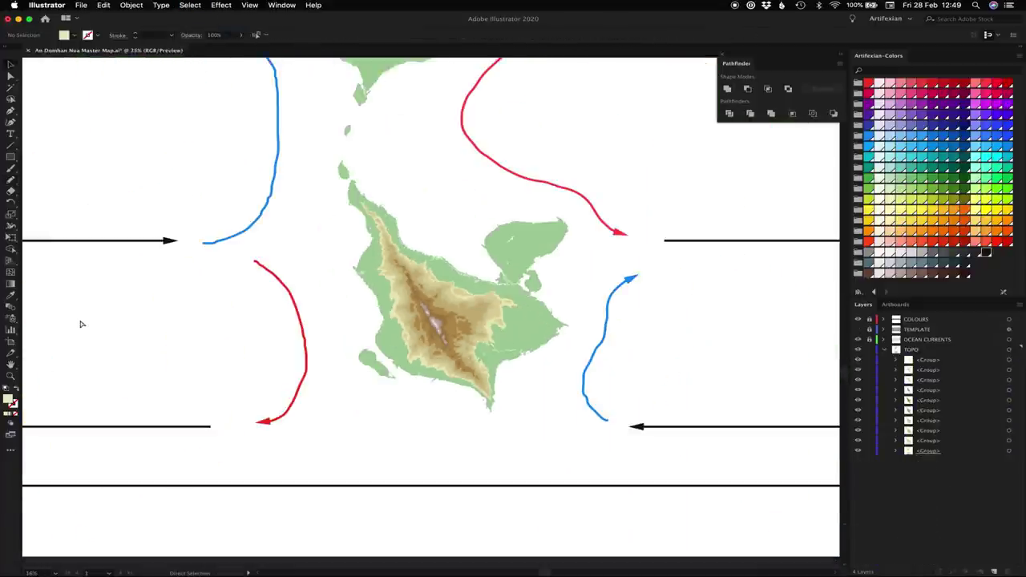
pyautogui.press('super+equal')
pyautogui.press('super+equal')
pyautogui.press('super+equal')
pyautogui.press('super+minus')
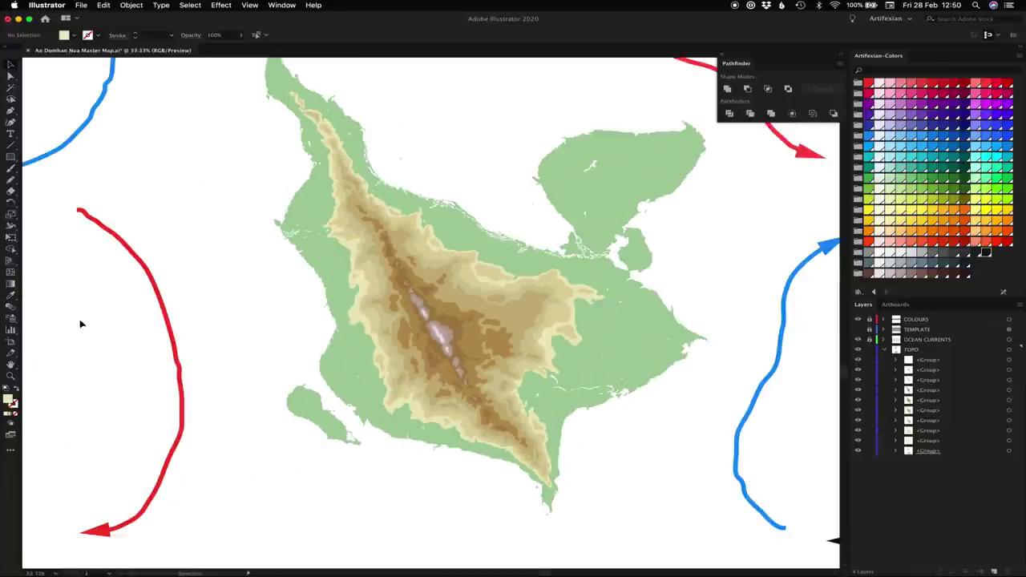
pyautogui.scroll(-8, 80, 324)
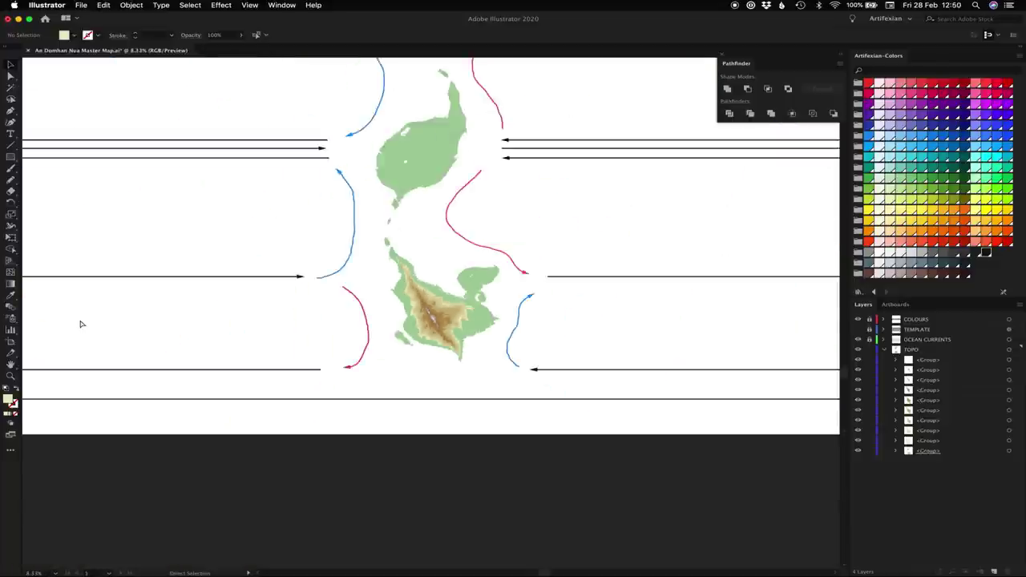